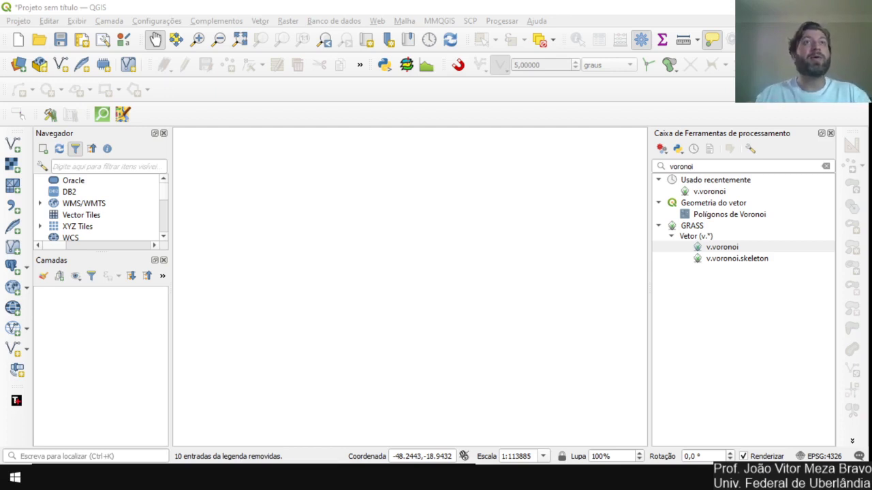
# Open the QuickOSM quick query dialog and move its window so the query fields are accessible.
pyautogui.click(533, 329)
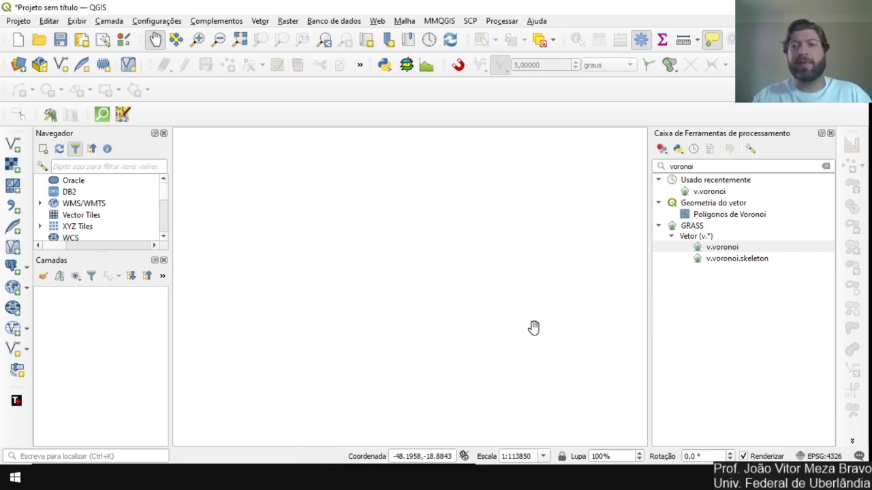
pyautogui.click(217, 22)
pyautogui.moveTo(259, 22)
pyautogui.moveTo(275, 53)
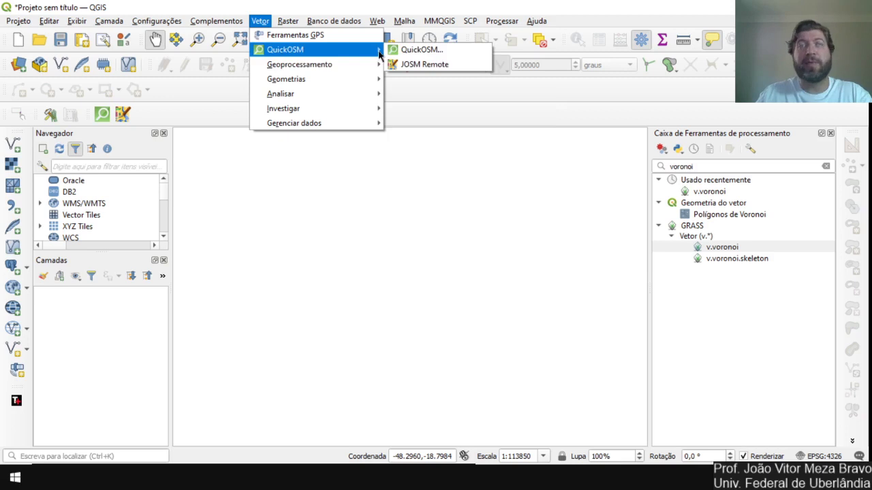
pyautogui.click(393, 53)
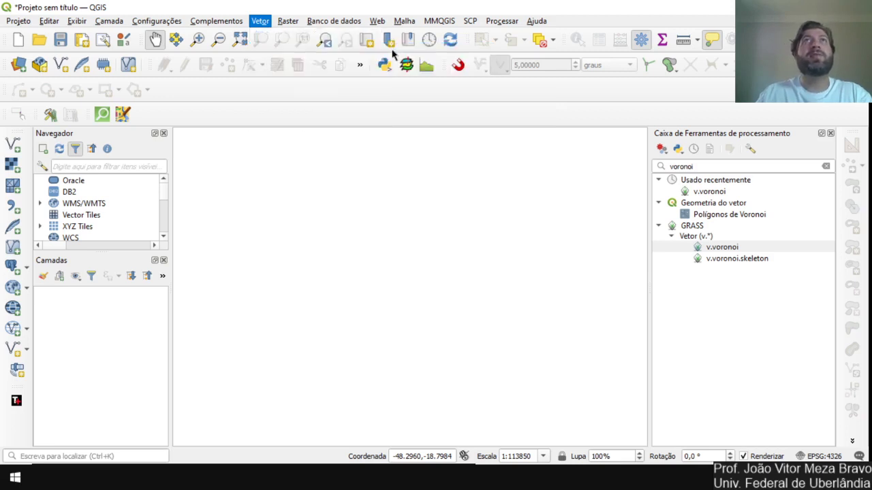
pyautogui.moveTo(466, 3); pyautogui.dragTo(475, 71)
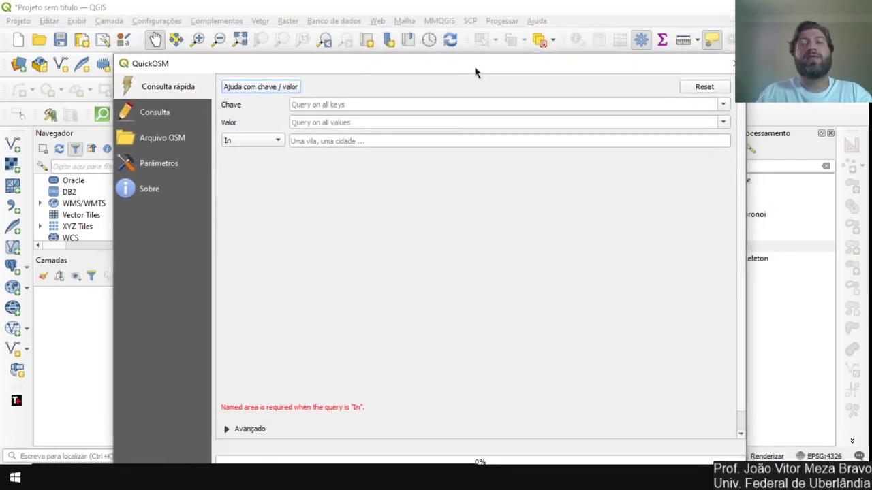
# Set the quick query's key to amenity and its value to hospital.
pyautogui.click(461, 101)
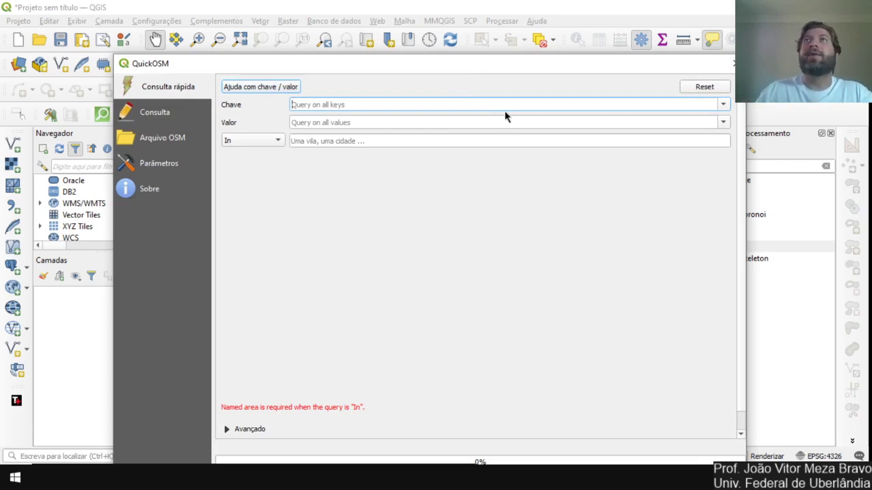
pyautogui.click(721, 106)
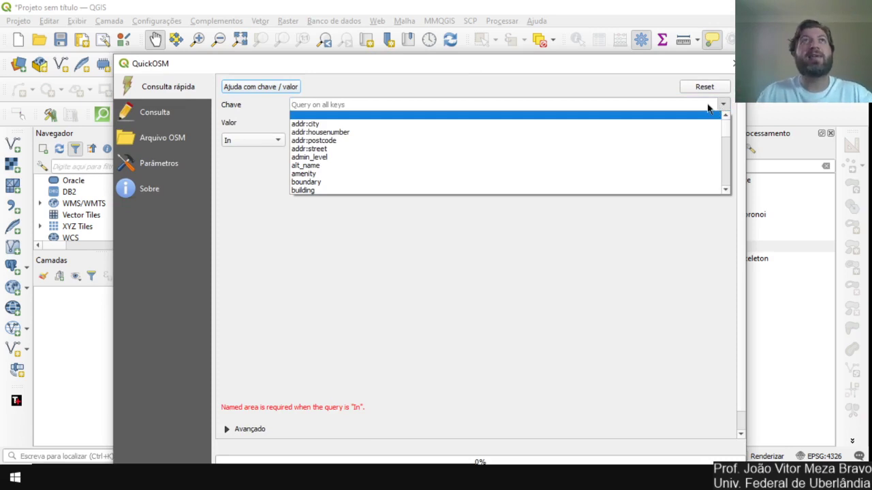
pyautogui.click(506, 175)
pyautogui.click(514, 121)
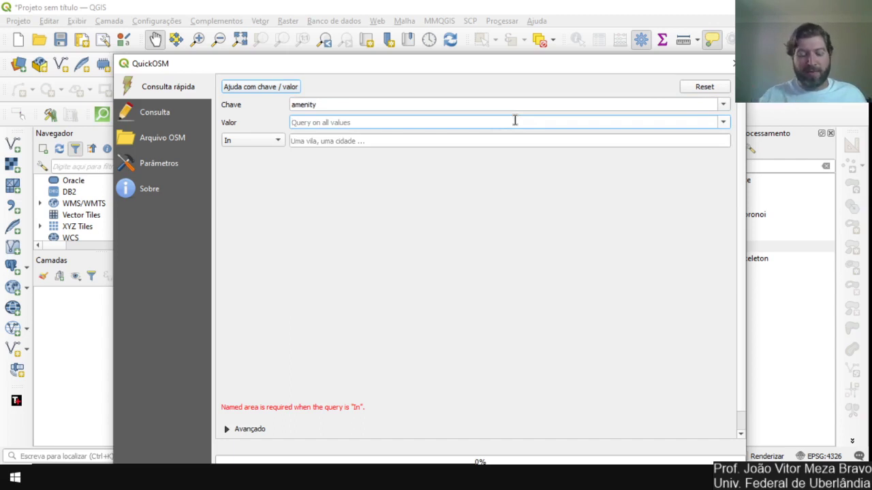
pyautogui.write('hospital')
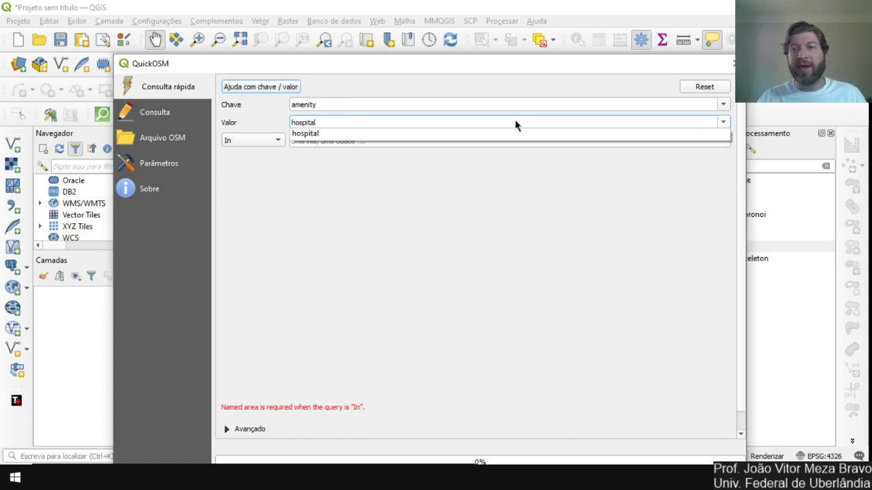
pyautogui.click(402, 146)
# Limit the hospital query to the area uberlândia, run it to load the layers, and close QuickOSM.
pyautogui.click(362, 140)
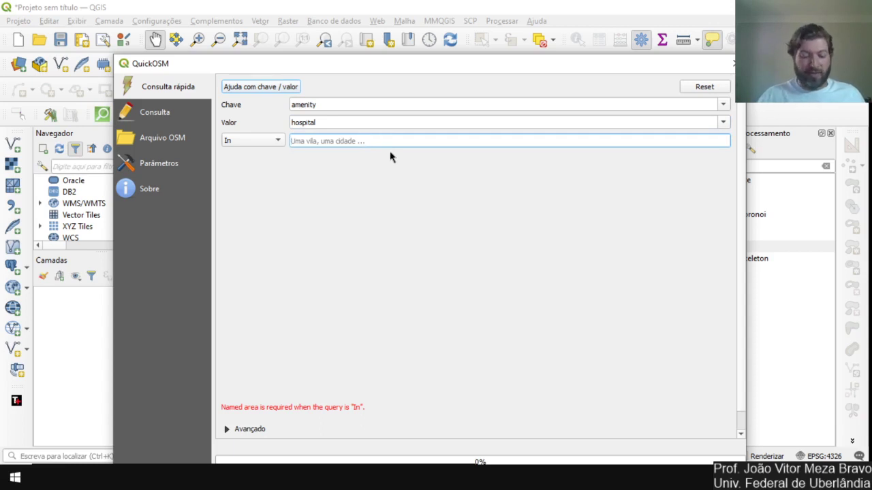
pyautogui.write('ub')
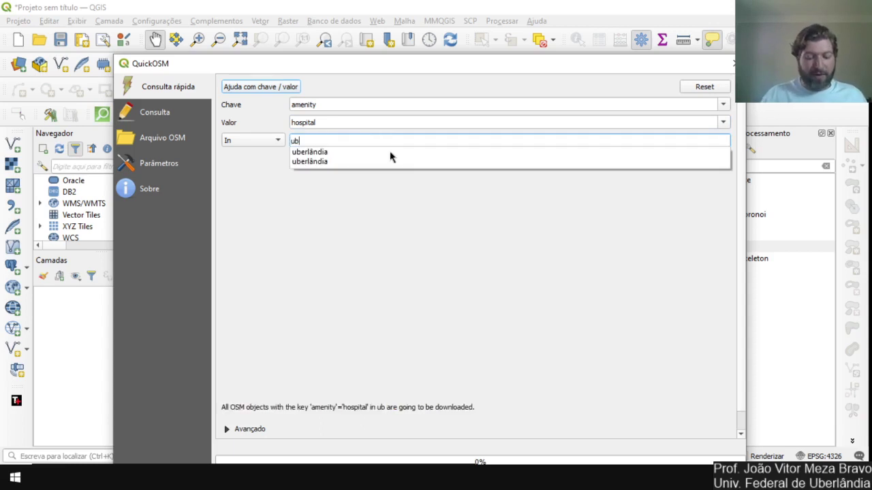
pyautogui.write('erlândia')
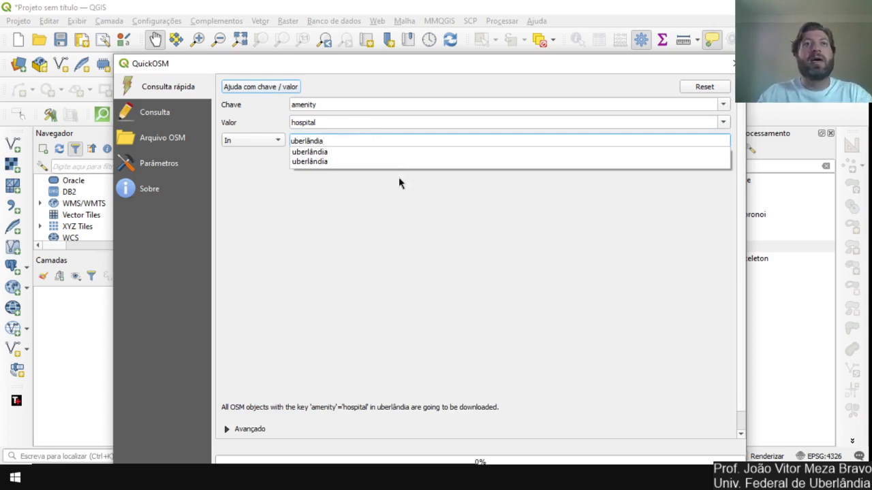
pyautogui.click(412, 204)
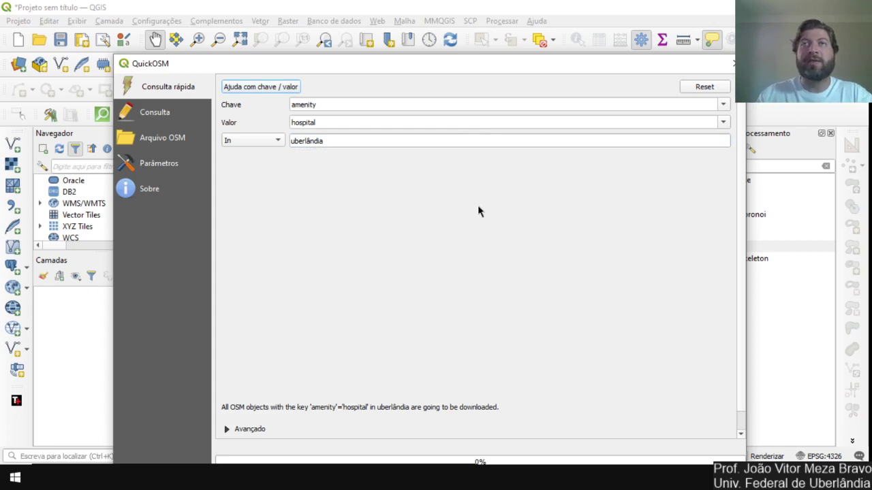
pyautogui.moveTo(742, 208); pyautogui.dragTo(744, 259)
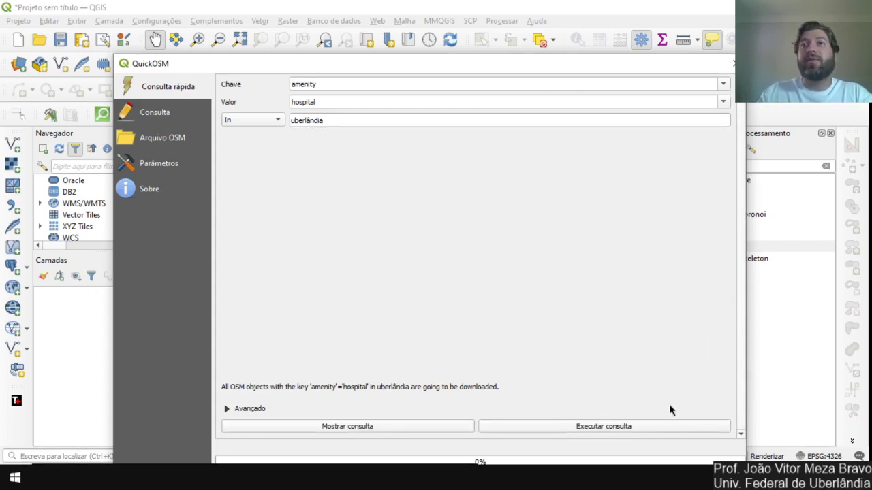
pyautogui.click(669, 425)
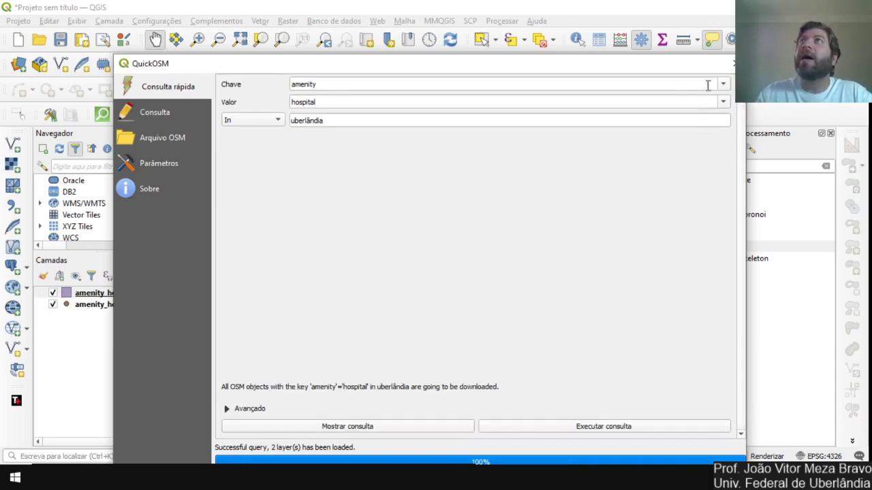
pyautogui.click(730, 63)
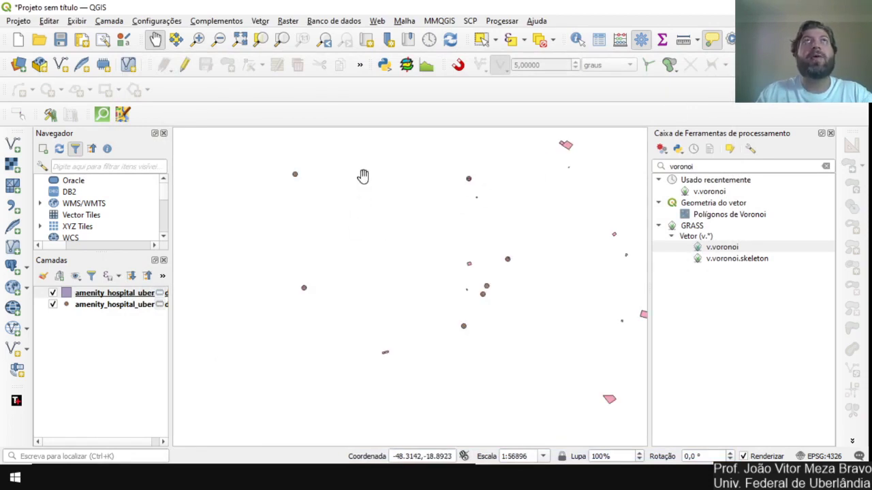
# Add the OpenStreetMap monochrome basemap from QuickMapServices beneath the hospital layers.
pyautogui.moveTo(453, 193); pyautogui.dragTo(408, 200)
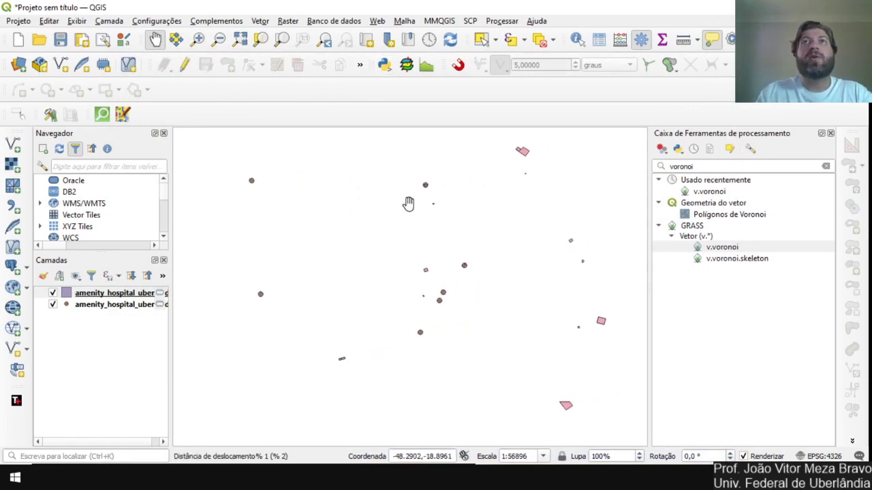
pyautogui.click(342, 20)
pyautogui.moveTo(436, 65)
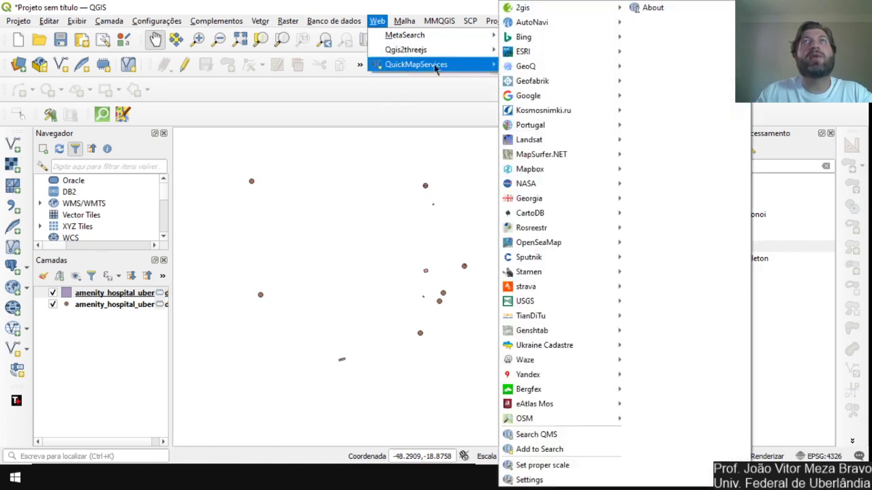
pyautogui.moveTo(575, 420)
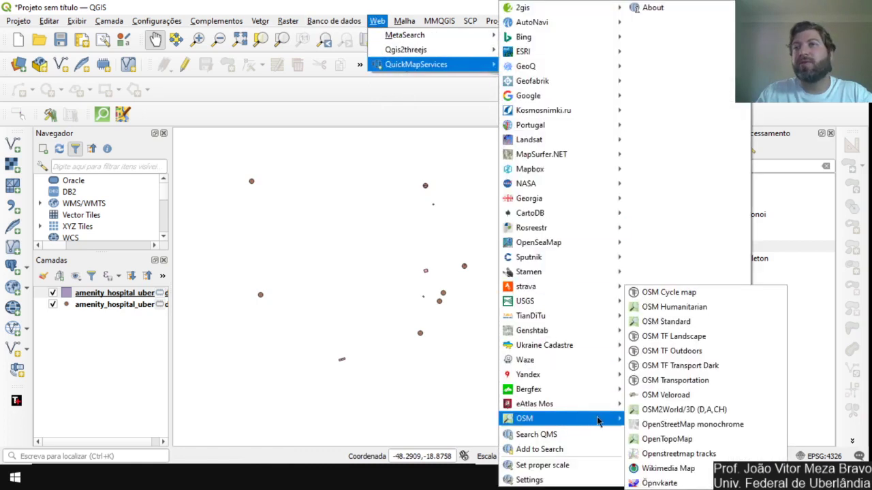
pyautogui.click(689, 425)
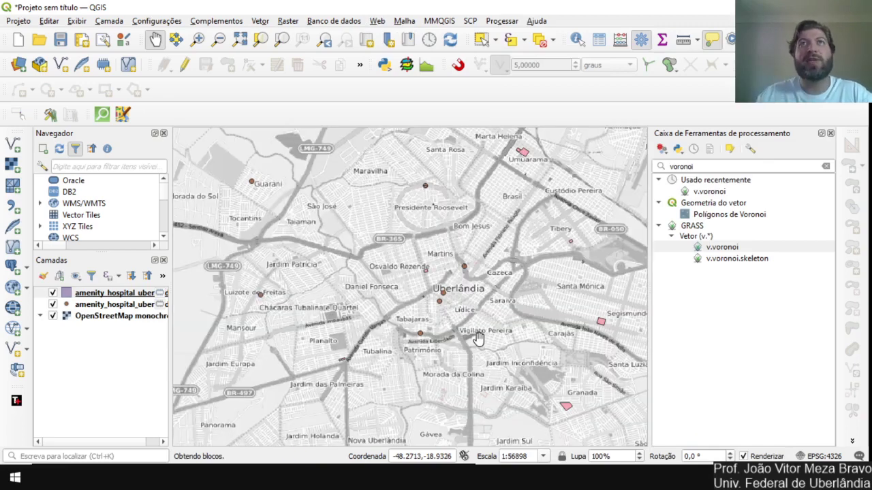
pyautogui.scroll(-1, 452, 327)
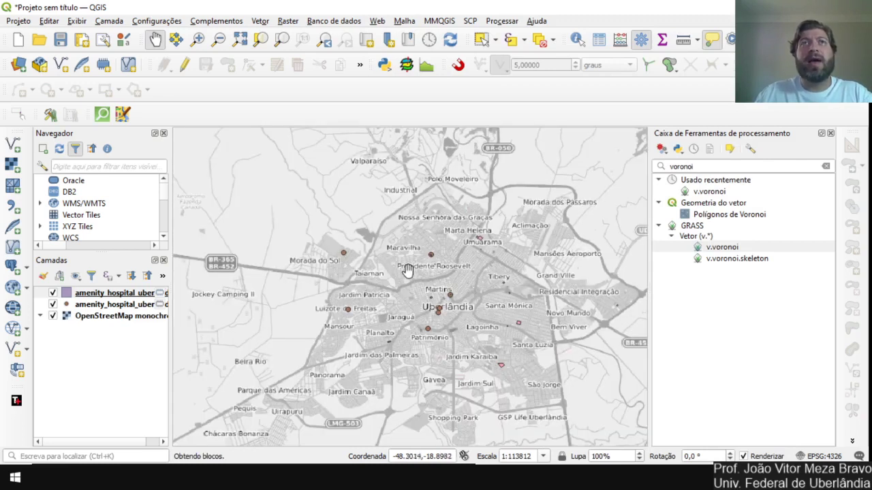
# Create a temporary centroid layer from the amenity_hospital_uberlândia polygon layer and hide the original polygons.
pyautogui.click(99, 295)
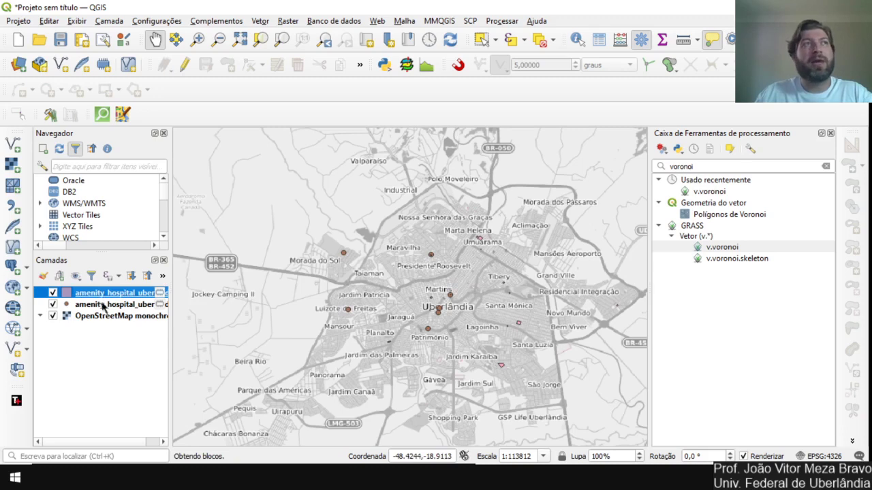
pyautogui.click(104, 307)
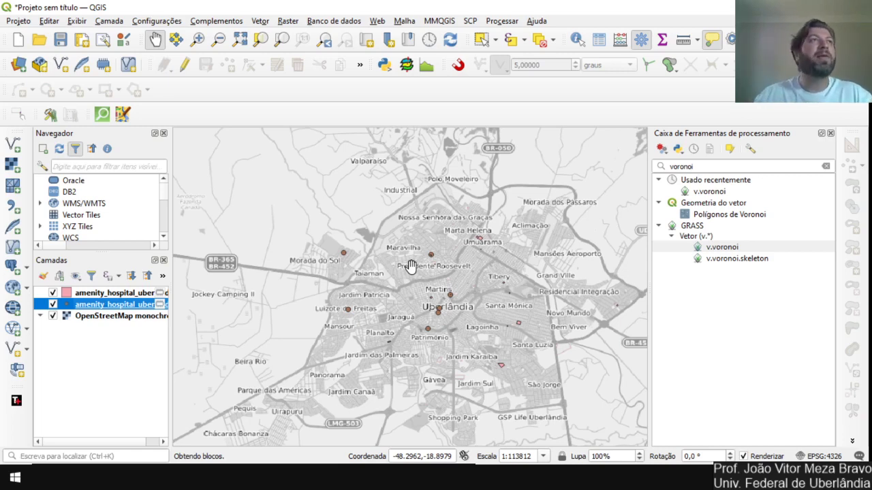
pyautogui.click(139, 293)
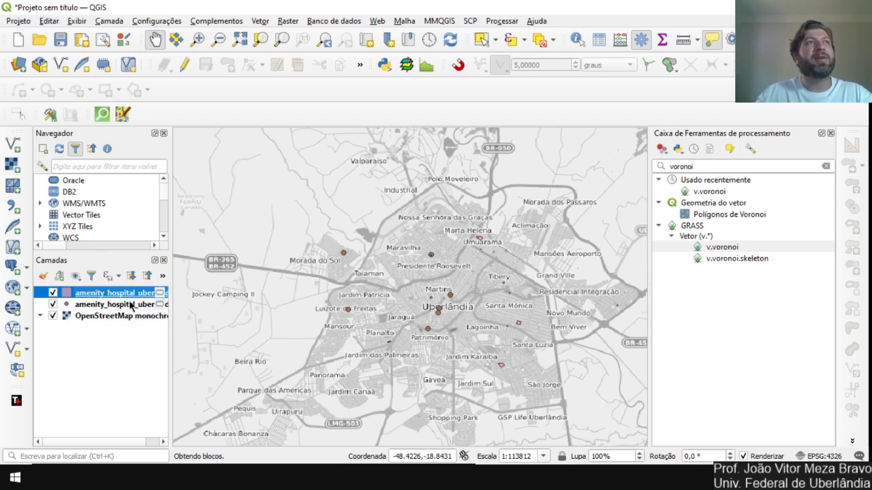
pyautogui.click(270, 23)
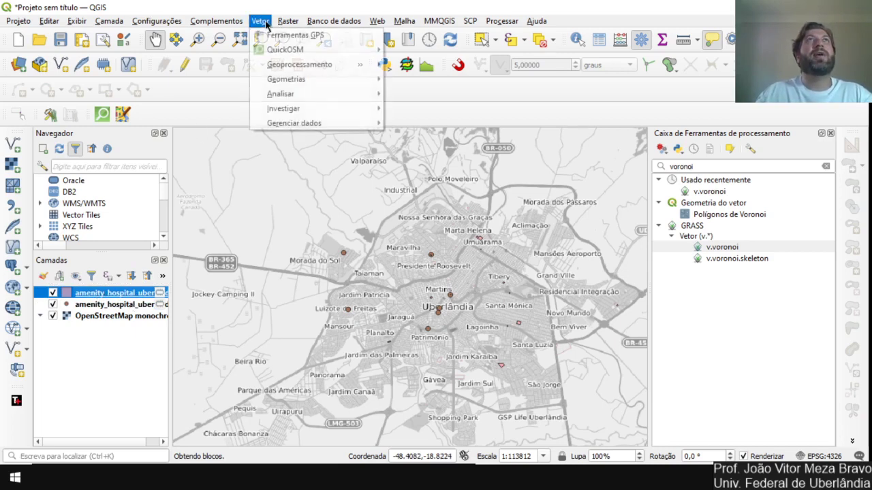
pyautogui.moveTo(286, 80)
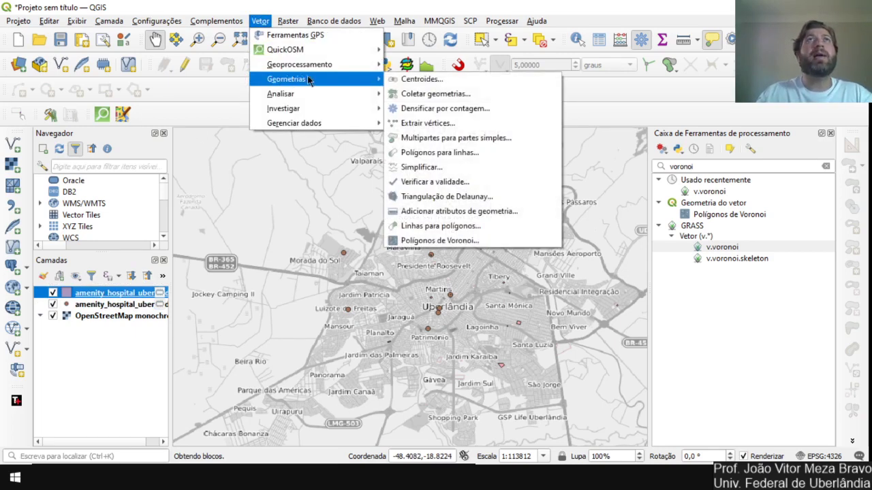
pyautogui.click(420, 79)
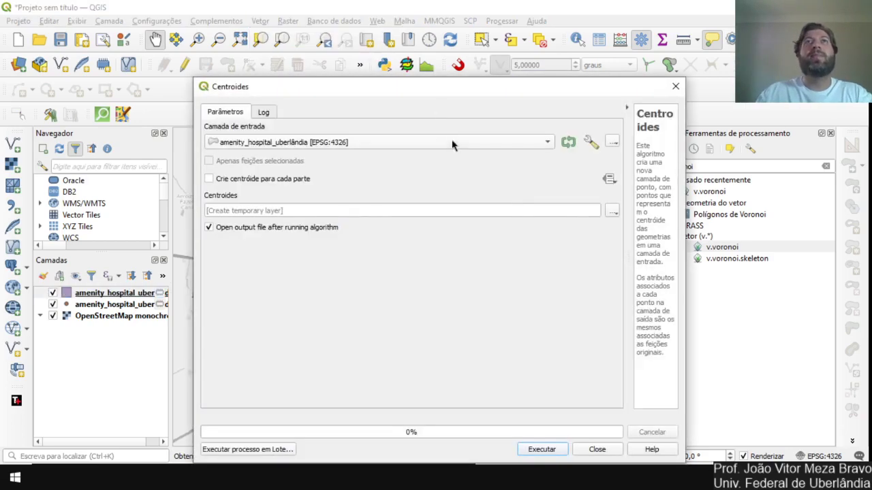
pyautogui.click(529, 120)
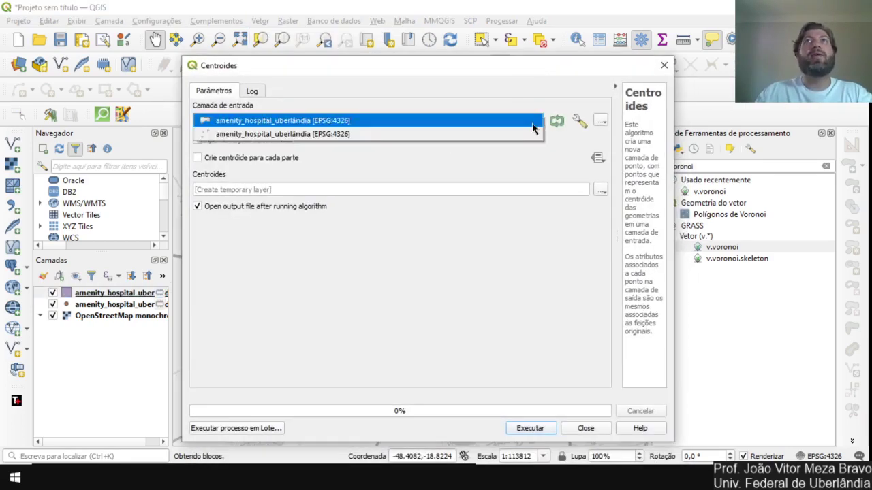
pyautogui.click(514, 126)
pyautogui.click(507, 123)
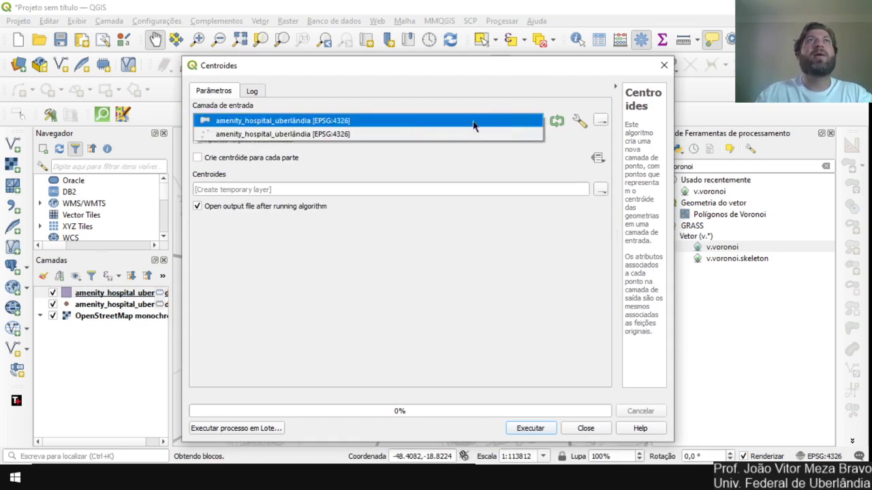
pyautogui.click(227, 123)
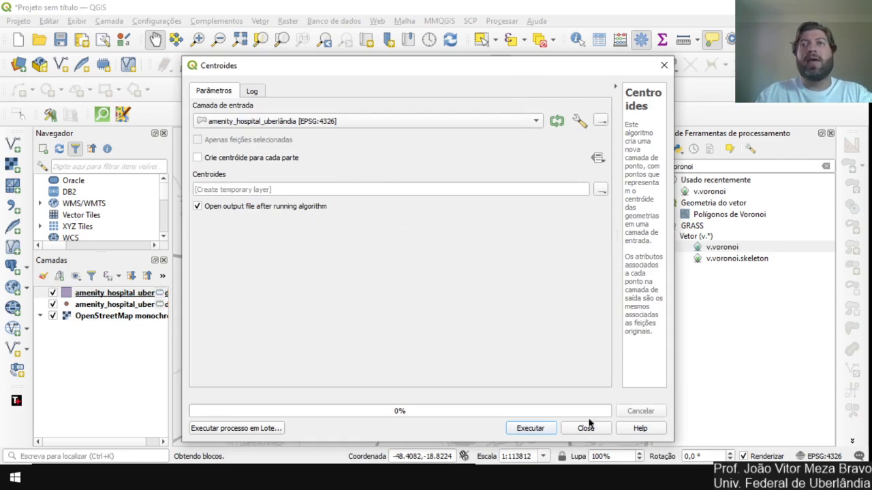
pyautogui.click(547, 428)
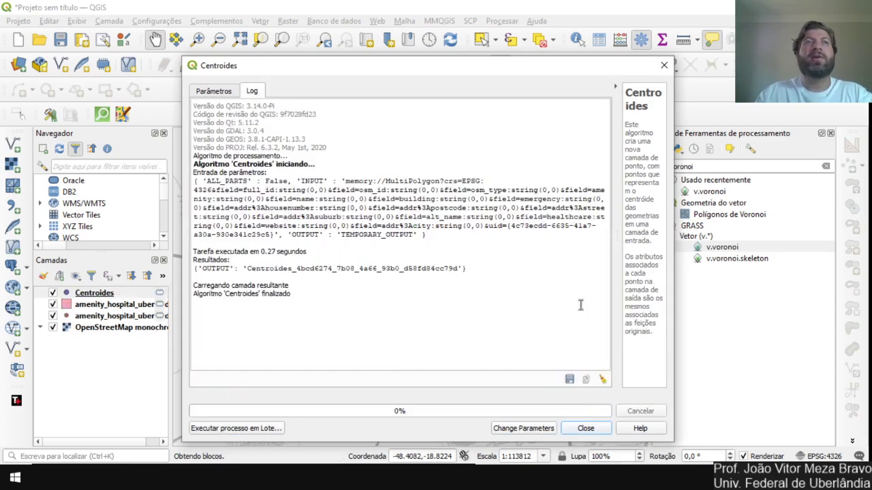
pyautogui.click(664, 65)
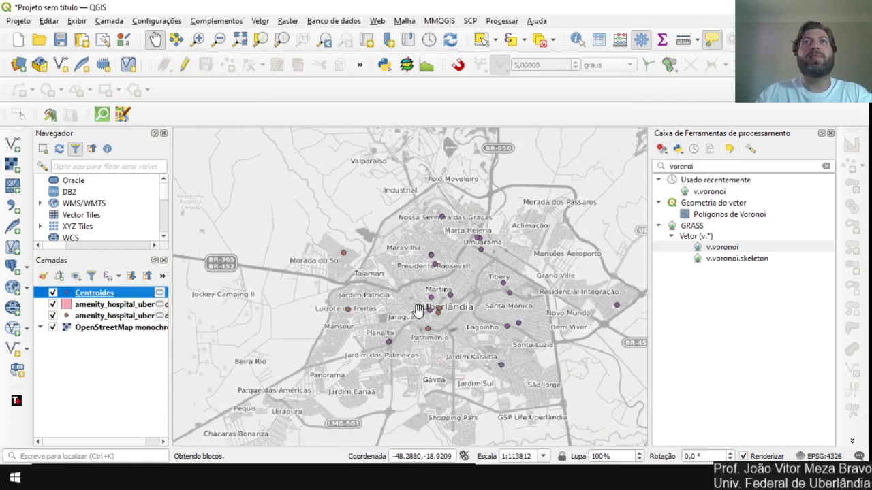
pyautogui.click(53, 305)
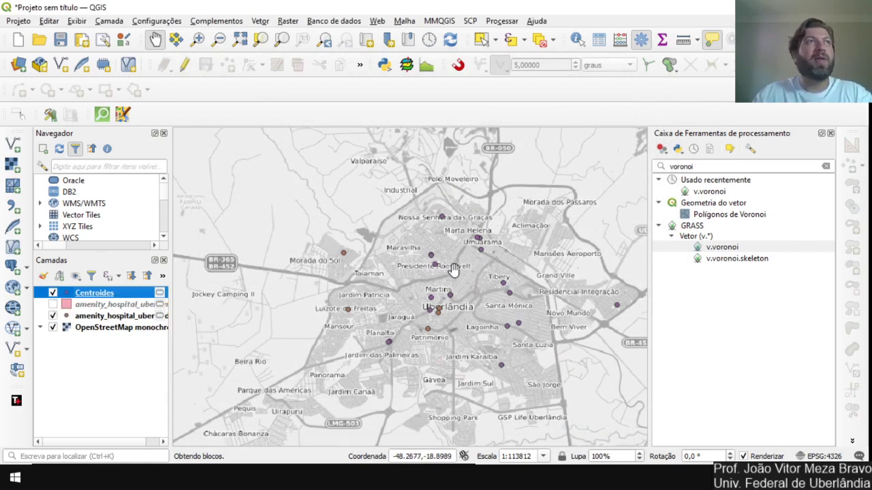
# Run Union on the amenity_hospital_uberlândia point layer with Centroides as overlay, creating a temporary layer, and close the dialog.
pyautogui.click(75, 315)
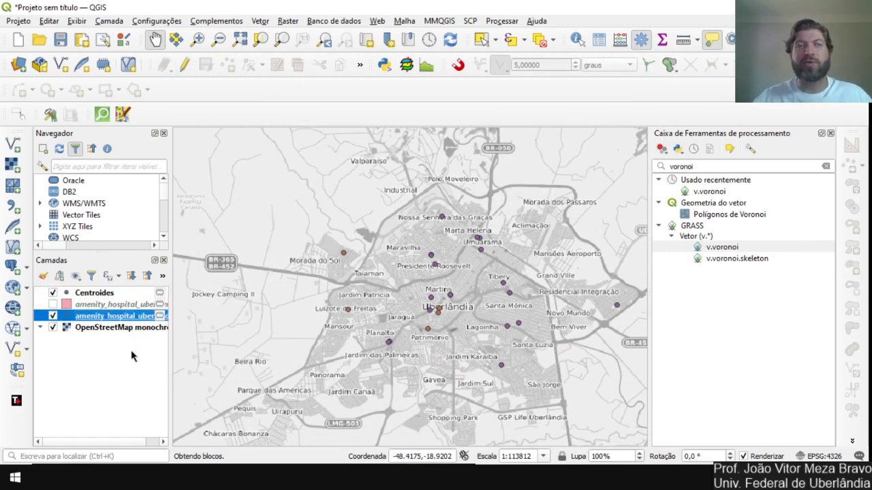
pyautogui.click(260, 23)
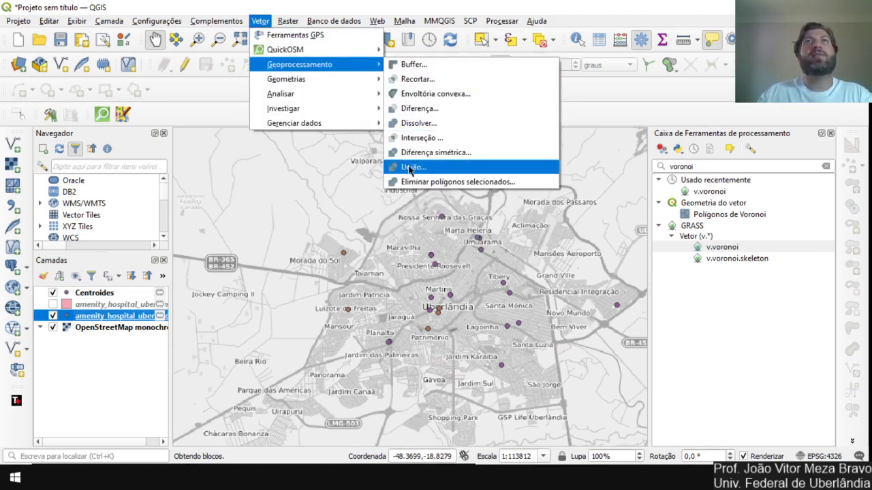
pyautogui.click(408, 165)
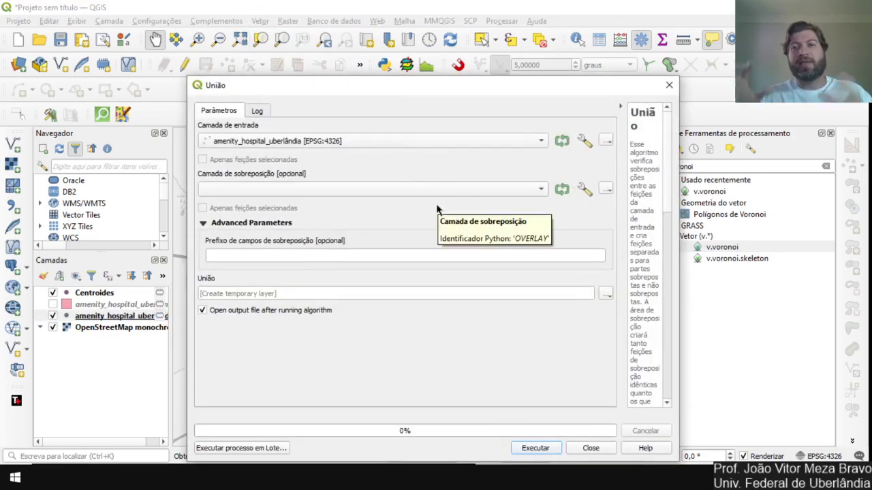
pyautogui.click(455, 145)
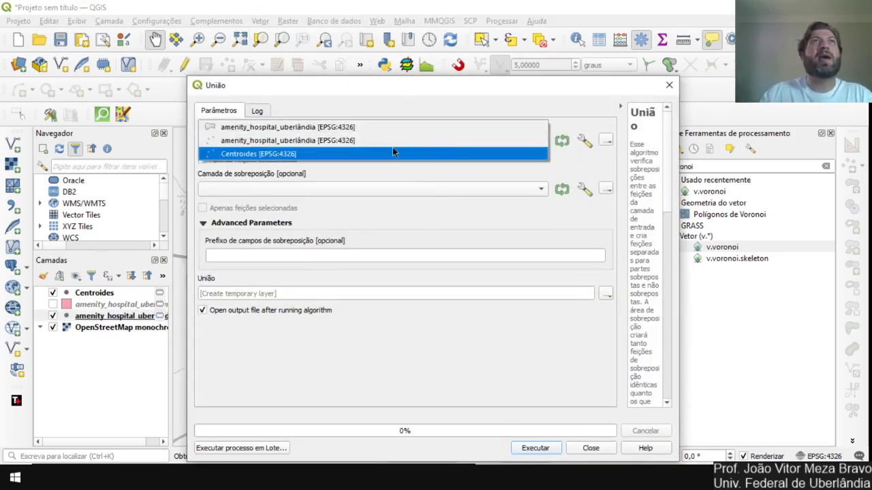
pyautogui.click(387, 140)
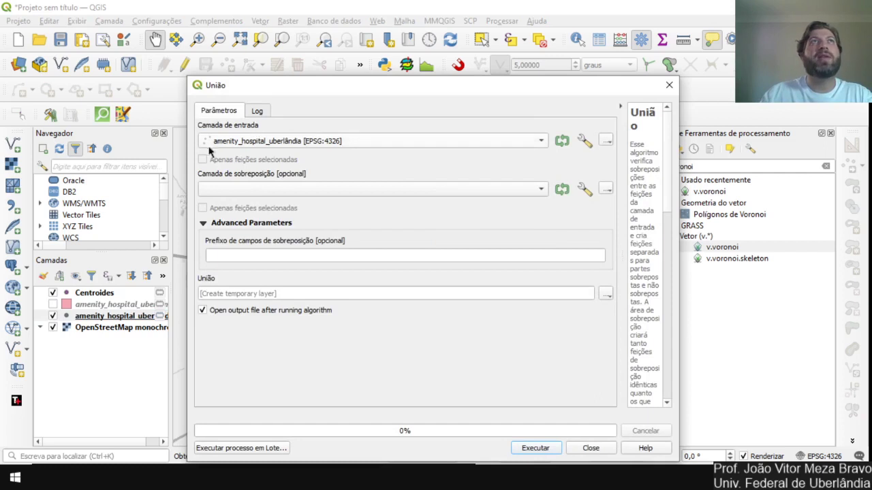
pyautogui.click(294, 190)
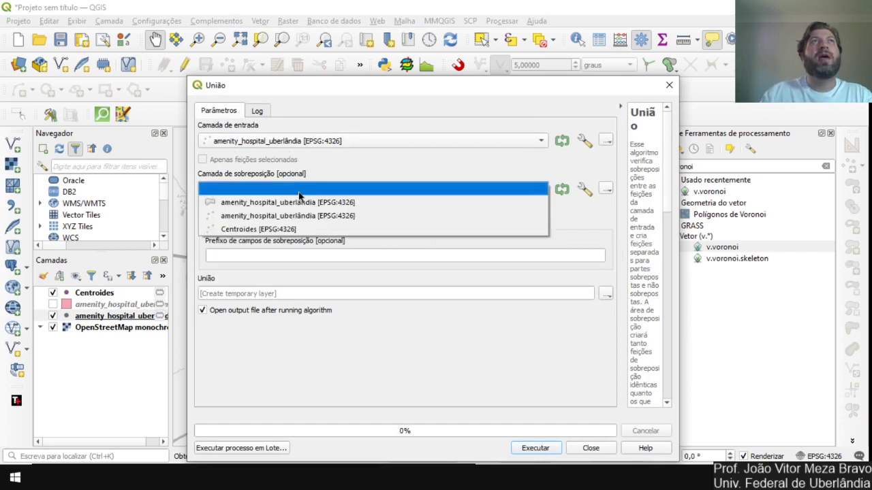
pyautogui.click(314, 228)
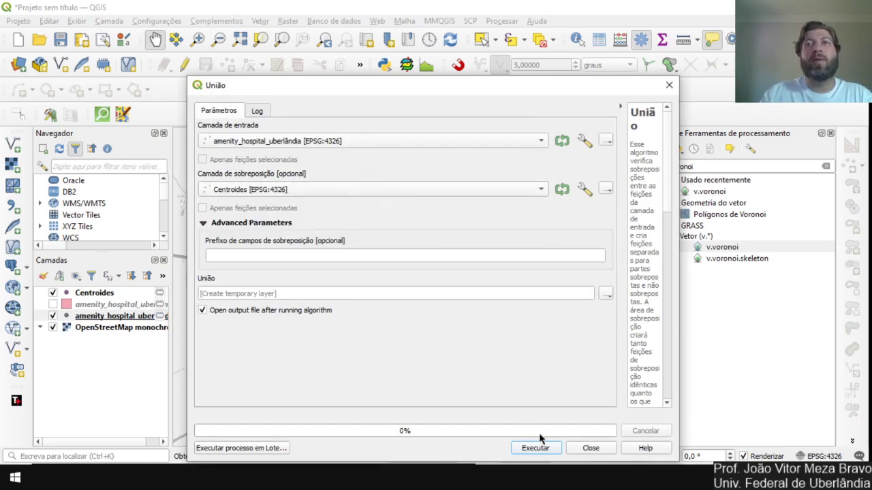
pyautogui.click(546, 453)
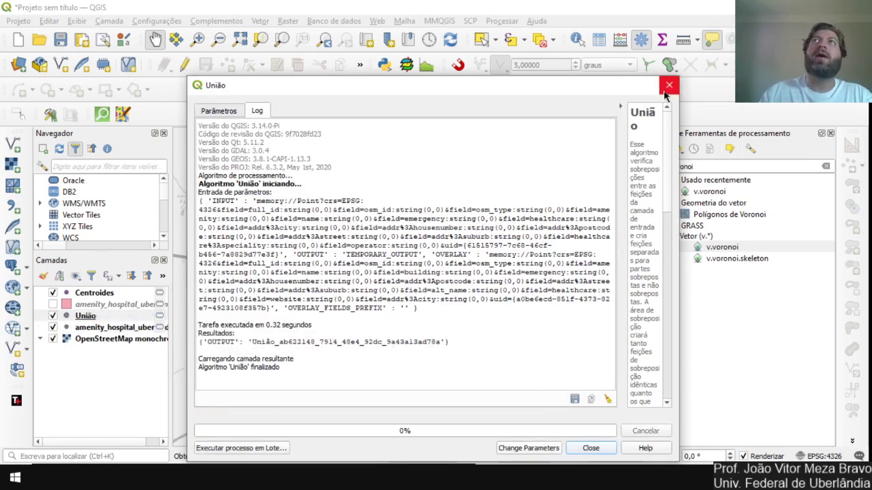
pyautogui.click(669, 84)
# Hide the Centroides layer and the original hospital point layer so only the União points show over the basemap.
pyautogui.click(52, 292)
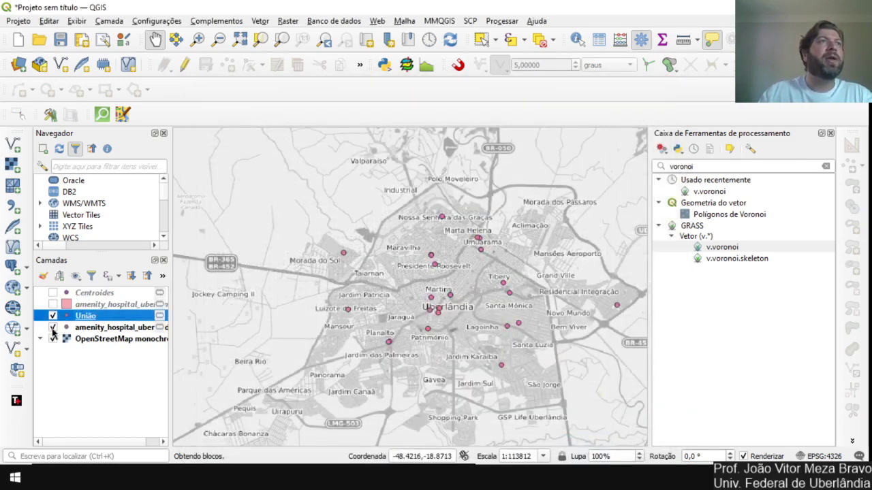
pyautogui.click(53, 327)
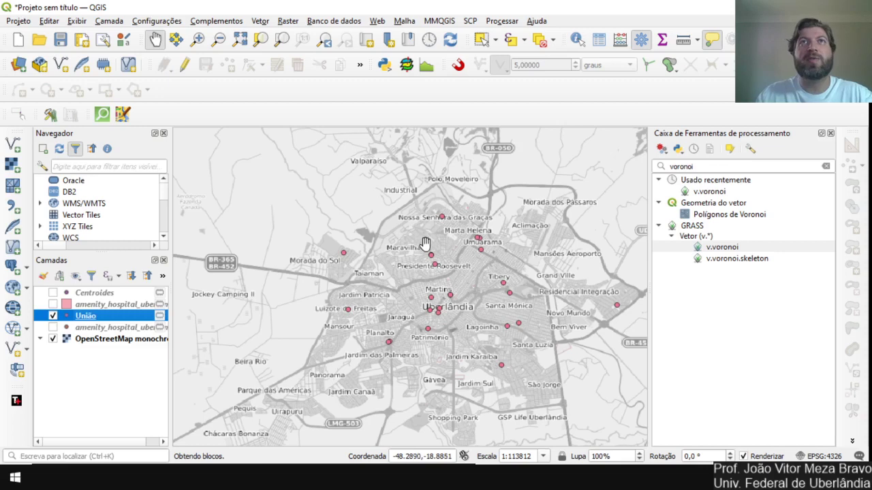
pyautogui.moveTo(422, 242); pyautogui.dragTo(409, 244)
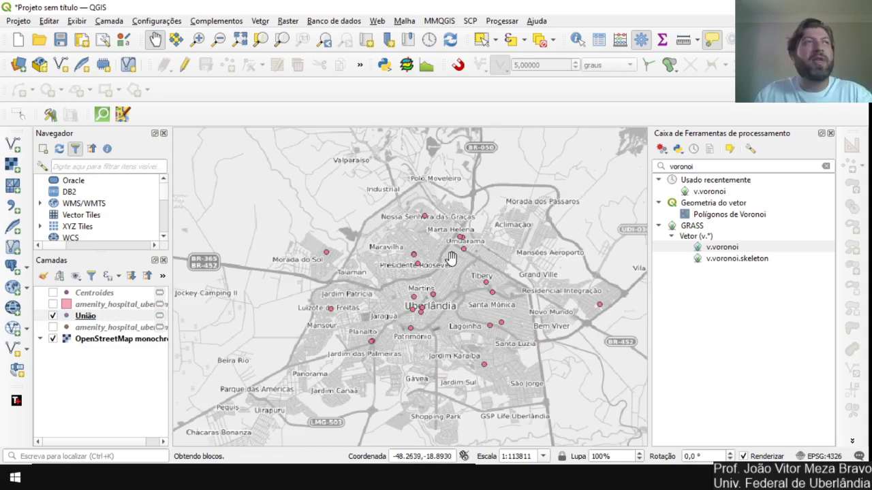
# Export the União layer as a shapefile named hop in the exos folder with EPSG:4326, and hide União.
pyautogui.rightClick(98, 320)
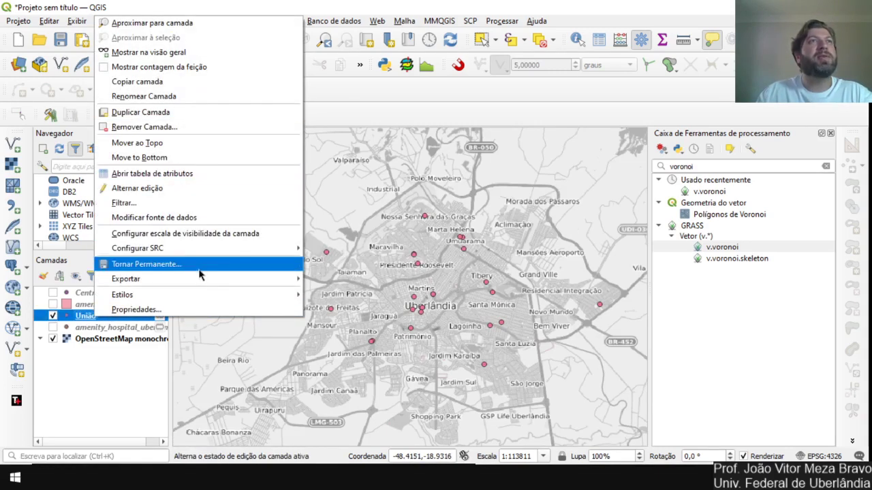
pyautogui.moveTo(259, 279)
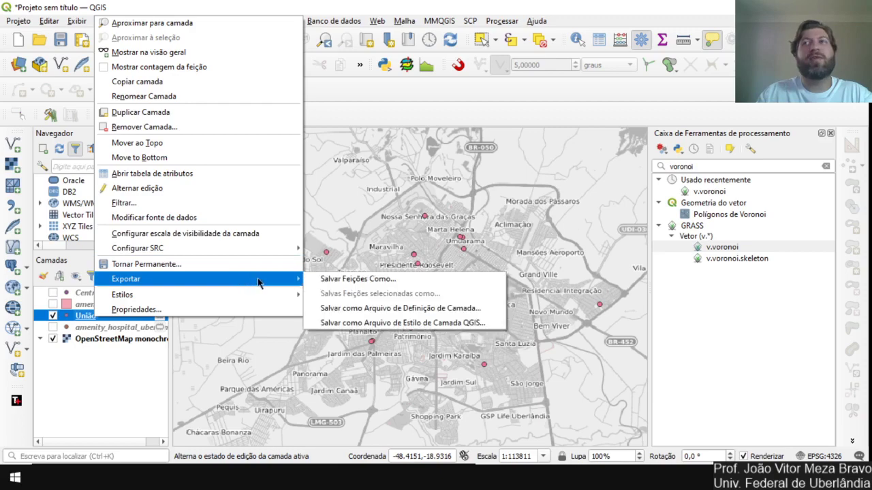
pyautogui.click(359, 276)
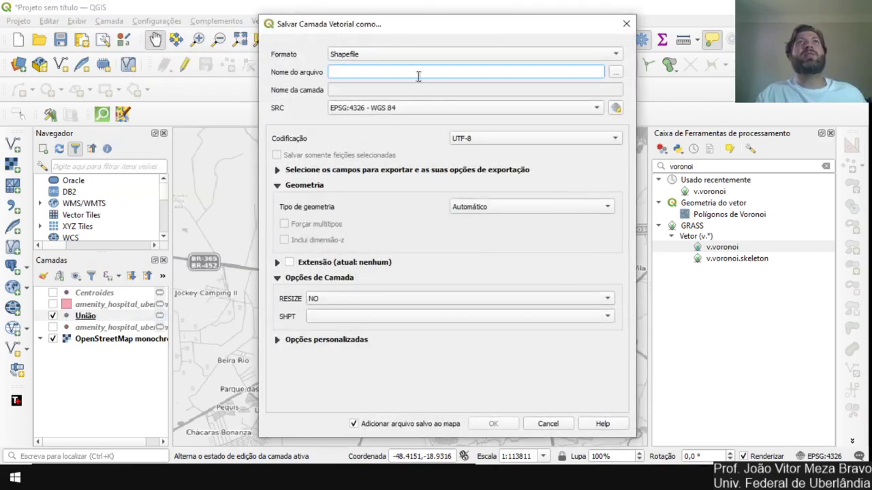
pyautogui.click(615, 72)
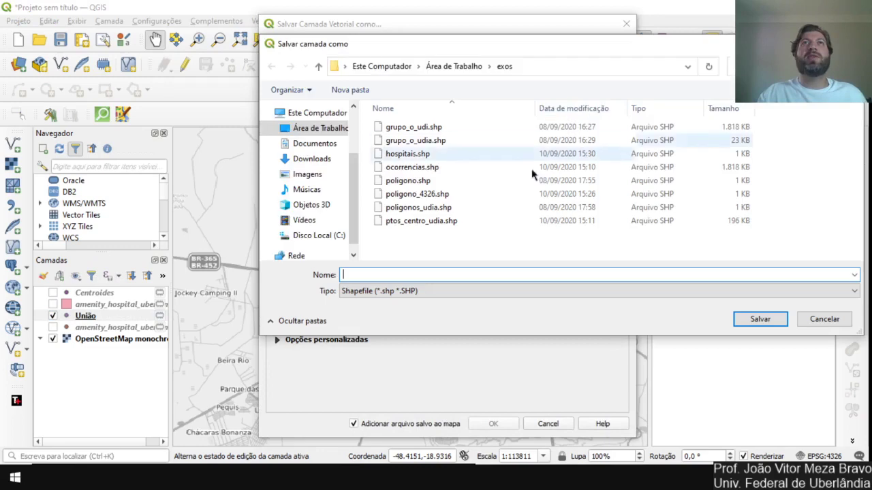
pyautogui.write('hop')
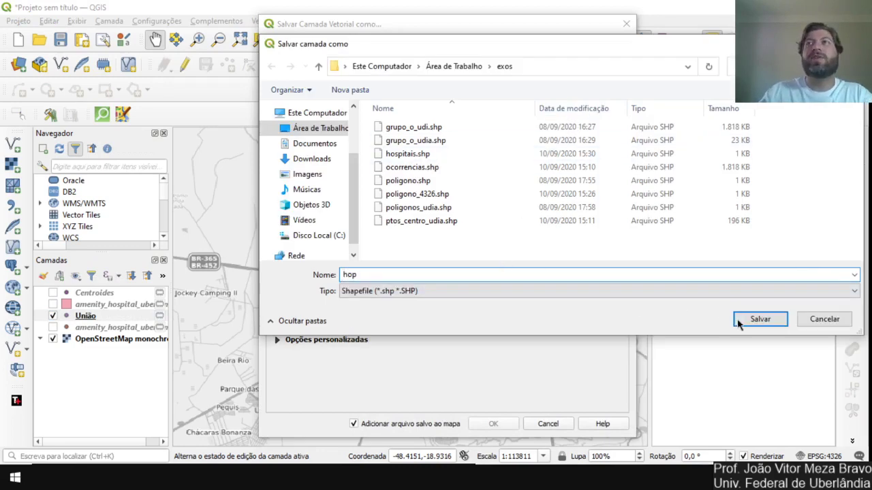
pyautogui.click(738, 324)
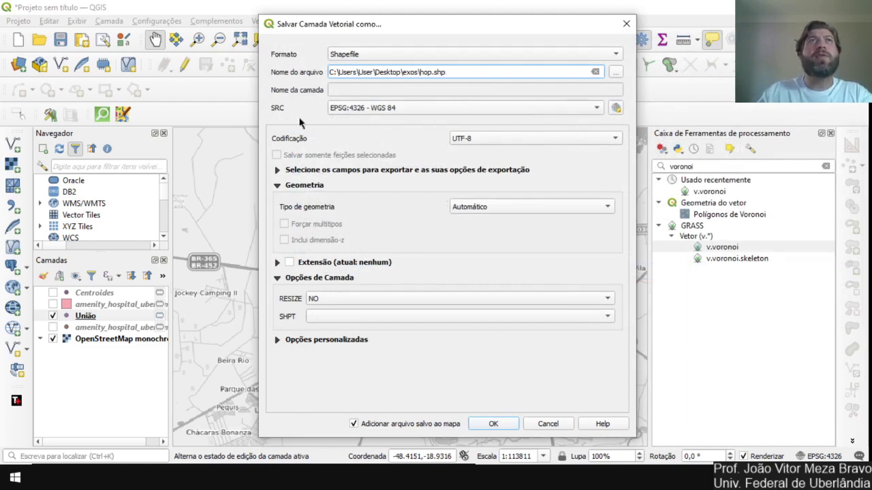
pyautogui.click(493, 424)
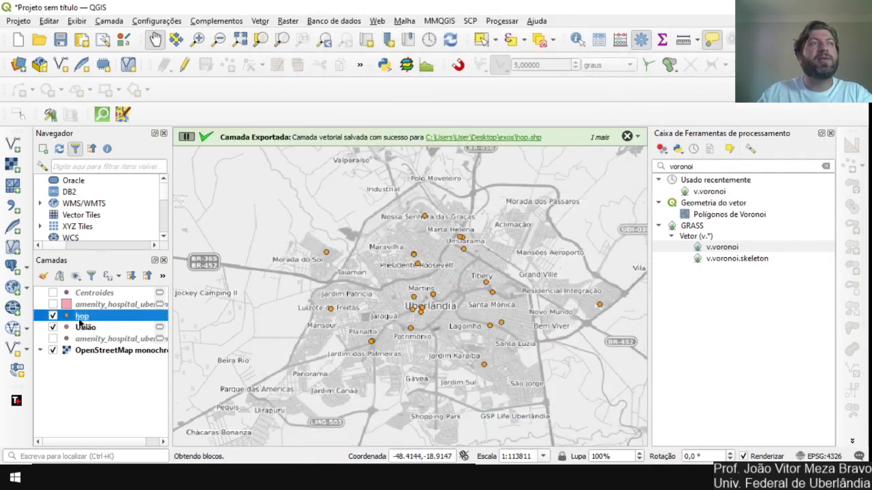
pyautogui.click(53, 327)
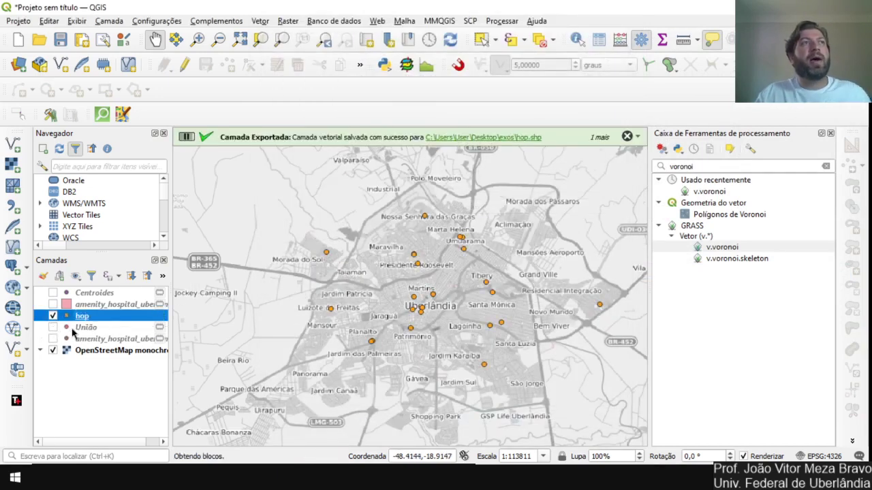
# Remove the Centroides, União and both amenity_hospital_uberlândia layers from the project, keeping hop and the basemap.
pyautogui.click(74, 333)
pyautogui.keyDown('ctrl'); pyautogui.click(83, 341); pyautogui.keyUp('ctrl')
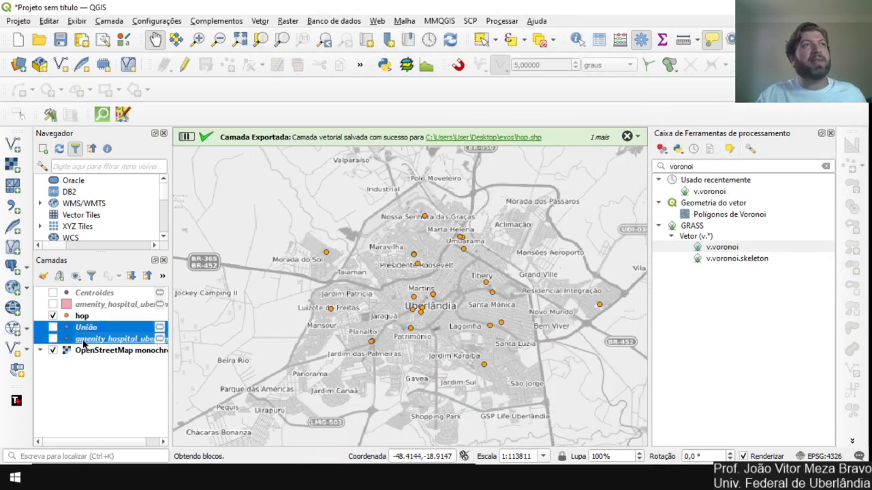
pyautogui.keyDown('ctrl'); pyautogui.click(85, 294); pyautogui.keyUp('ctrl')
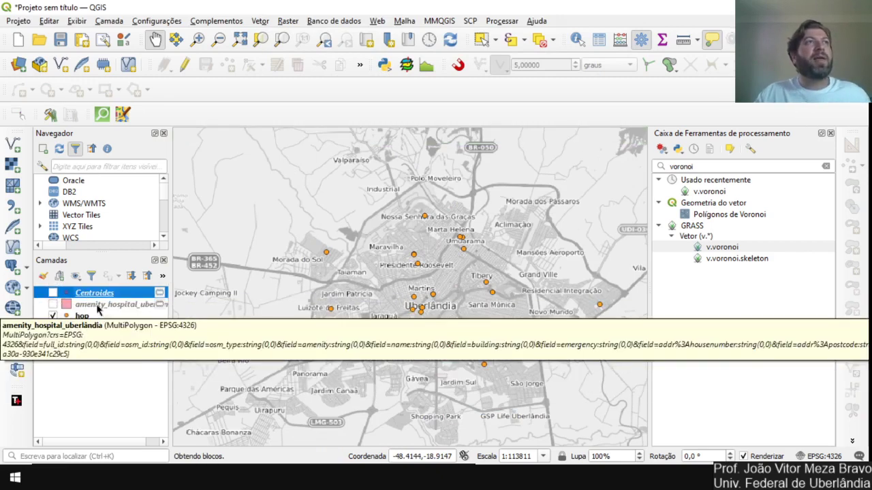
pyautogui.click(98, 304)
pyautogui.keyDown('ctrl'); pyautogui.click(95, 294); pyautogui.keyUp('ctrl')
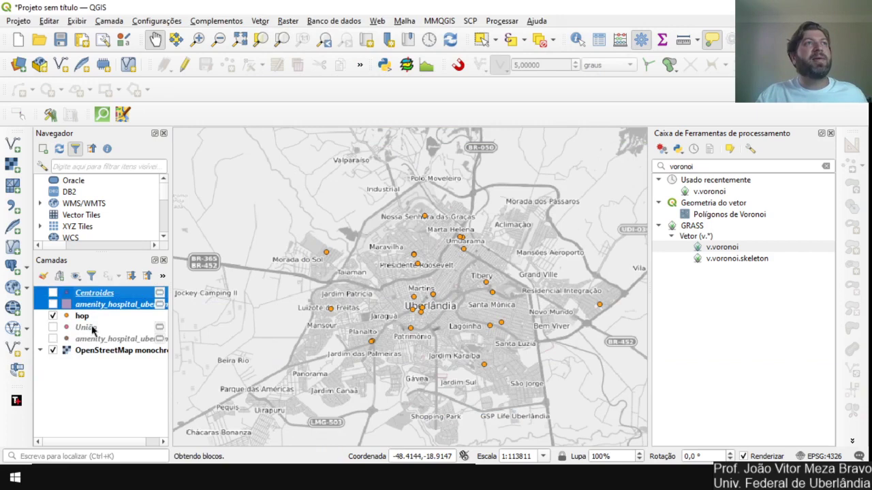
pyautogui.keyDown('ctrl'); pyautogui.click(94, 327); pyautogui.keyUp('ctrl')
pyautogui.keyDown('ctrl'); pyautogui.click(95, 338); pyautogui.keyUp('ctrl')
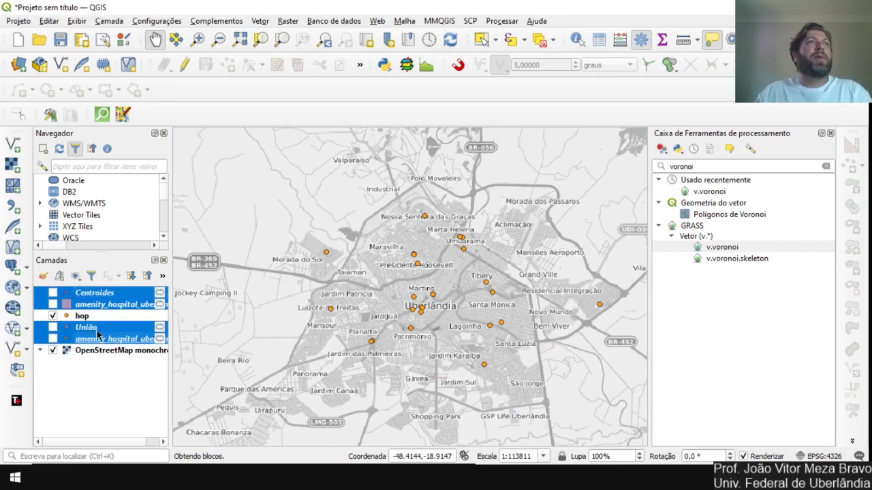
pyautogui.rightClick(97, 333)
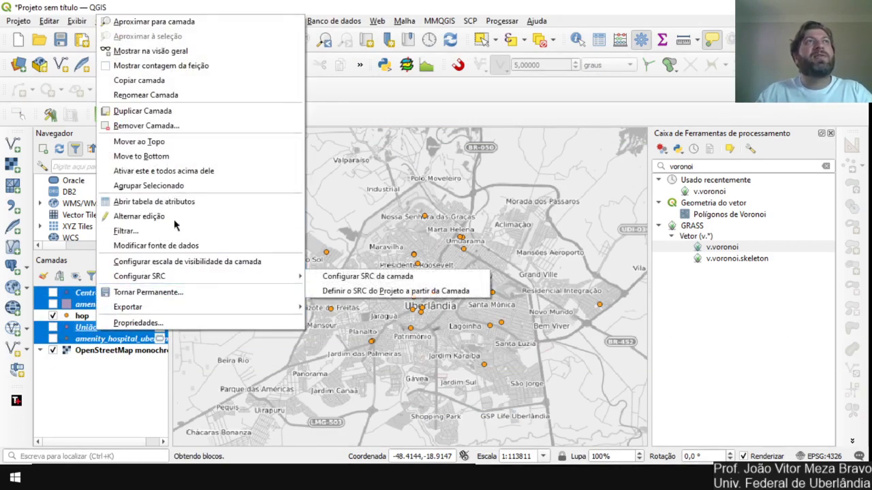
pyautogui.click(187, 127)
pyautogui.click(408, 254)
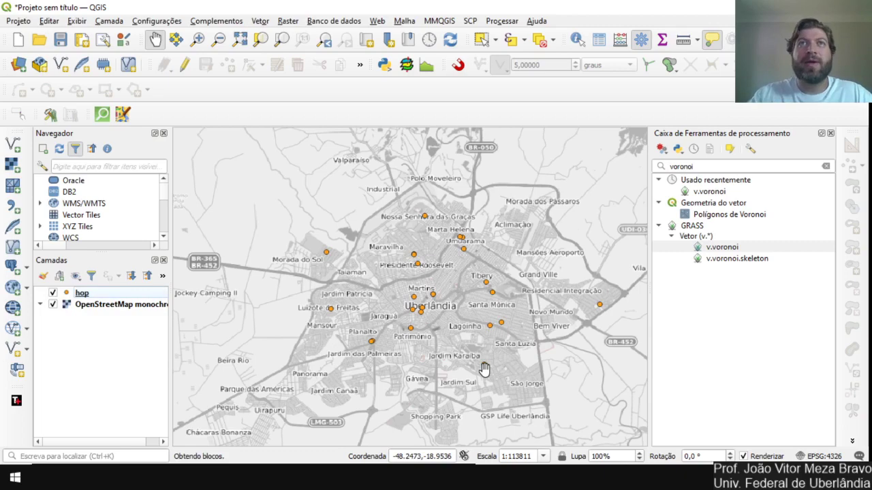
# Examine the hop hospital points around Santa Mônica and Carajás up close and across the whole city.
pyautogui.scroll(1, 509, 335)
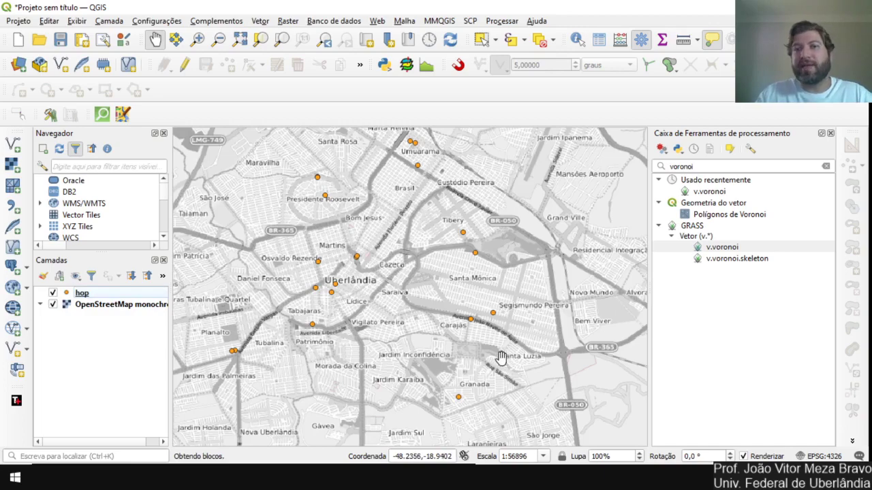
pyautogui.scroll(2, 490, 320)
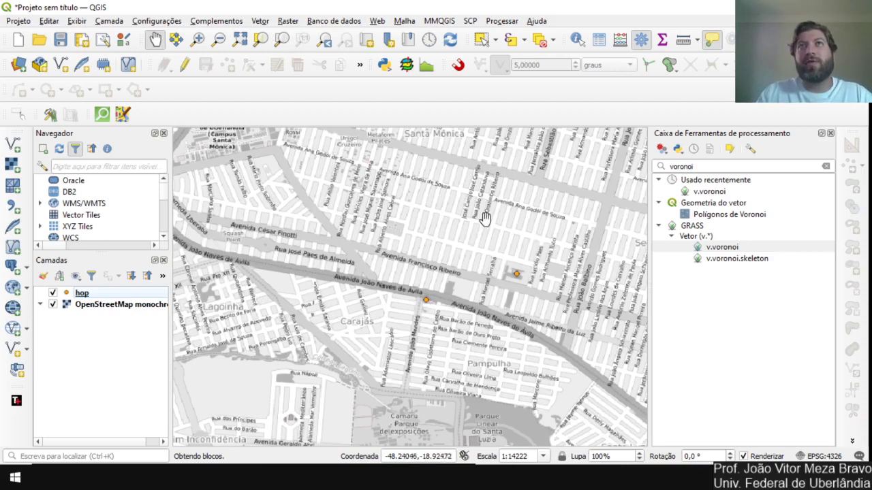
pyautogui.scroll(-1, 488, 273)
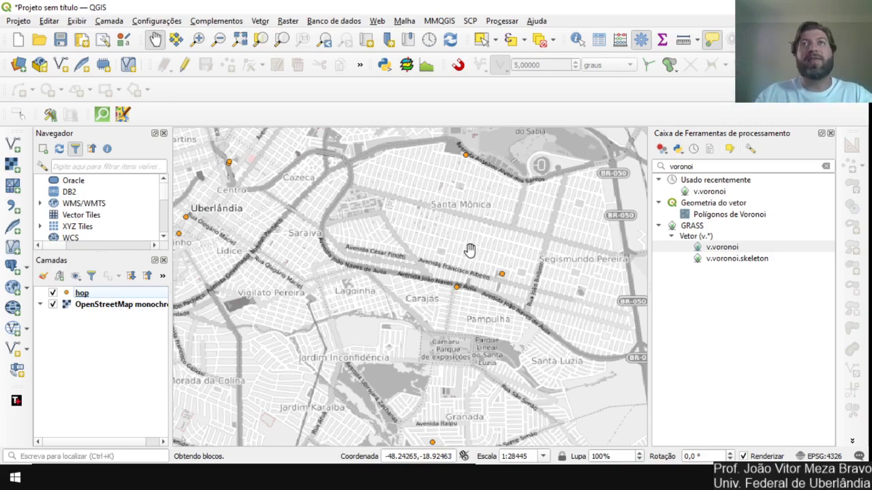
pyautogui.scroll(-1, 514, 279)
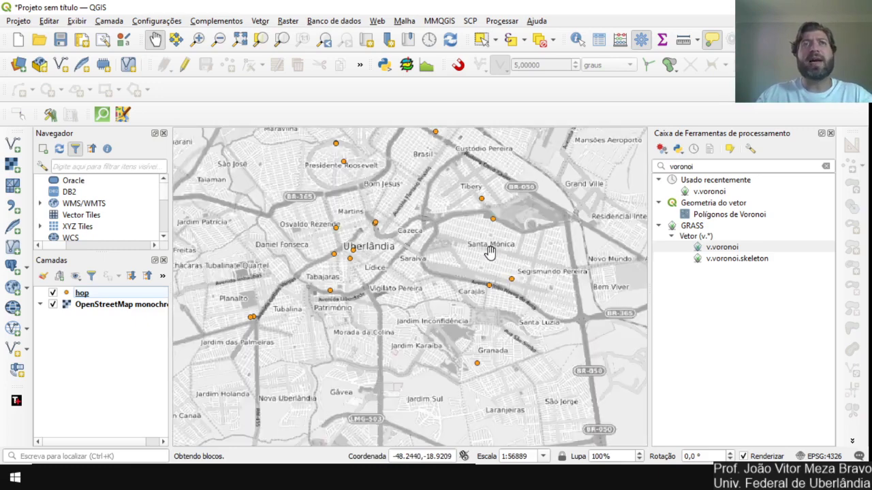
pyautogui.scroll(-1, 489, 252)
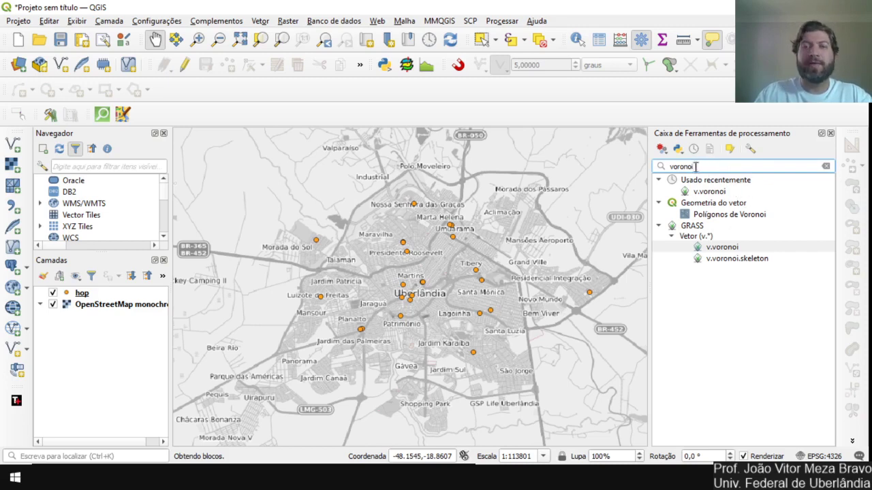
# Start the GRASS v.voronoi tool with the hop layer as the input points.
pyautogui.doubleClick(740, 252)
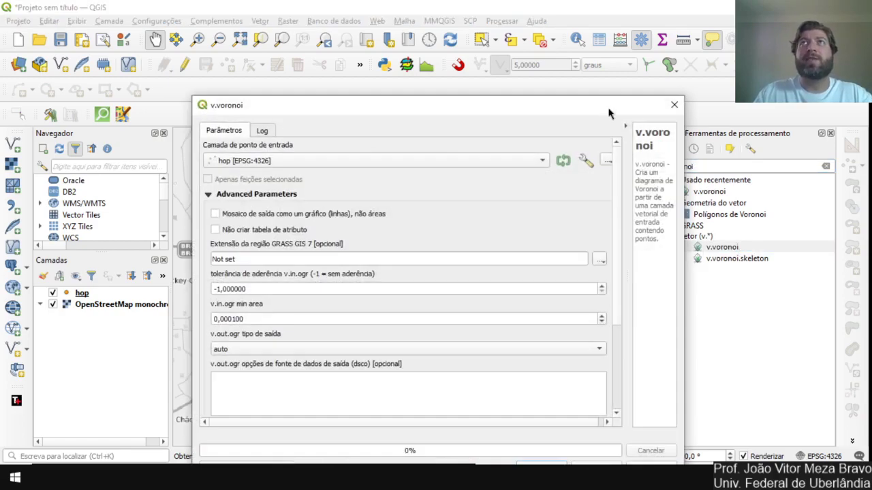
pyautogui.moveTo(610, 112); pyautogui.dragTo(594, 73)
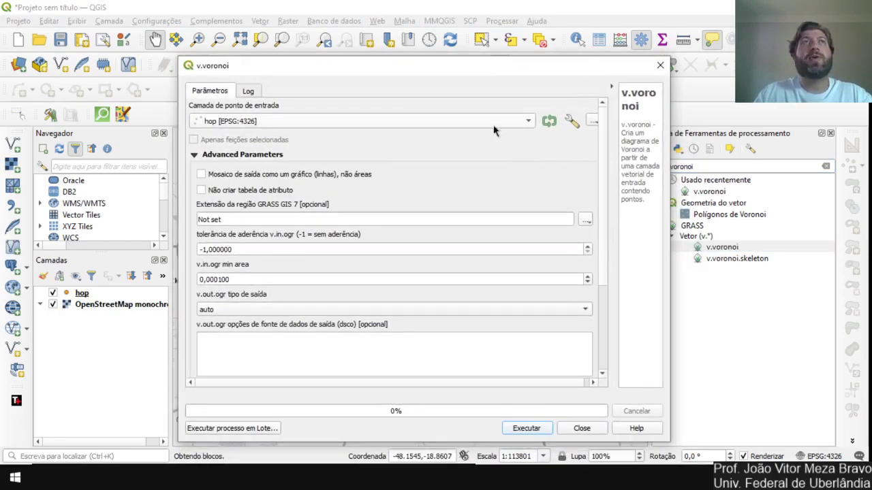
pyautogui.click(463, 121)
pyautogui.click(459, 120)
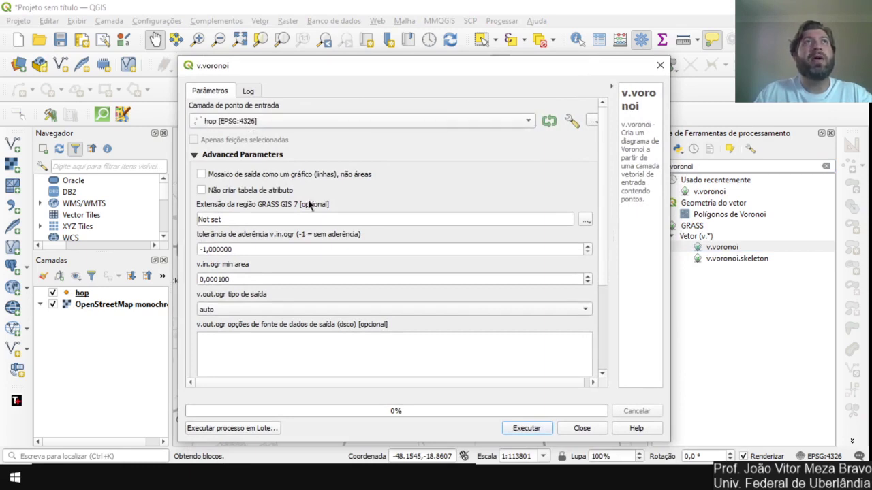
pyautogui.click(586, 221)
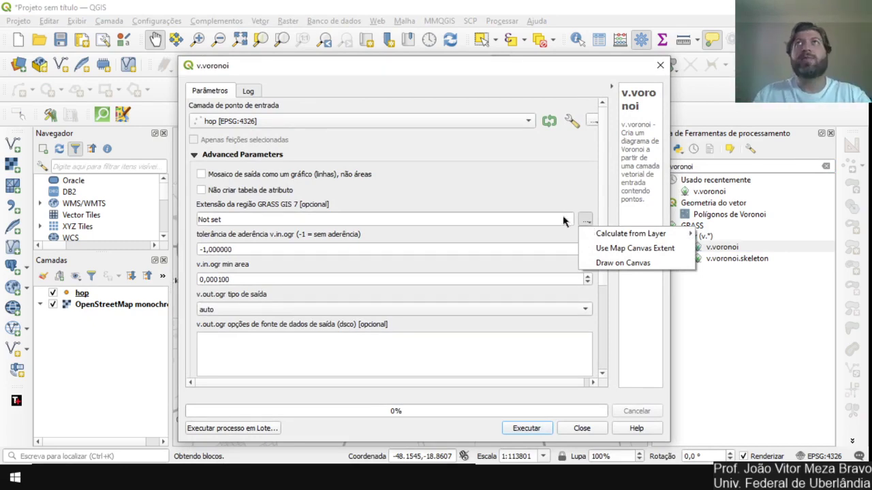
pyautogui.click(594, 105)
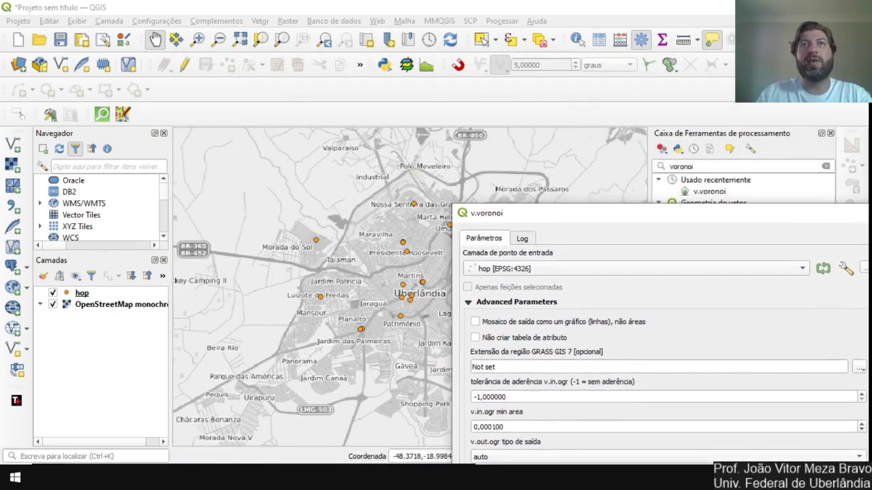
# Draw the v.voronoi region extent on the map around Uberlândia, longitude about -48.396 to -48.147 and latitude about -18.998 to -18.830.
pyautogui.moveTo(703, 215); pyautogui.dragTo(423, 44)
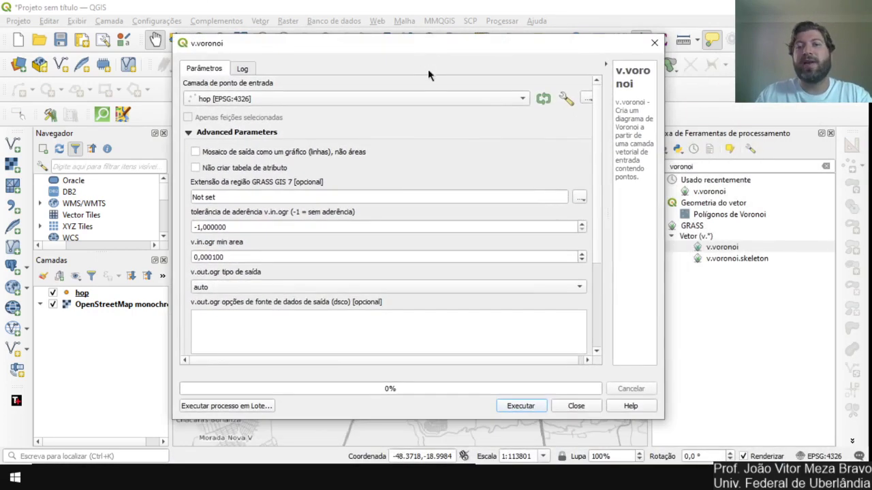
pyautogui.click(580, 199)
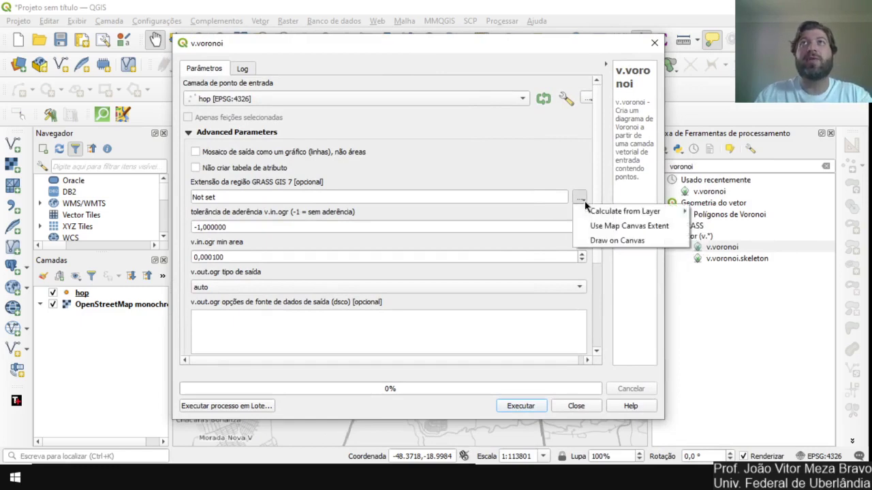
pyautogui.click(613, 241)
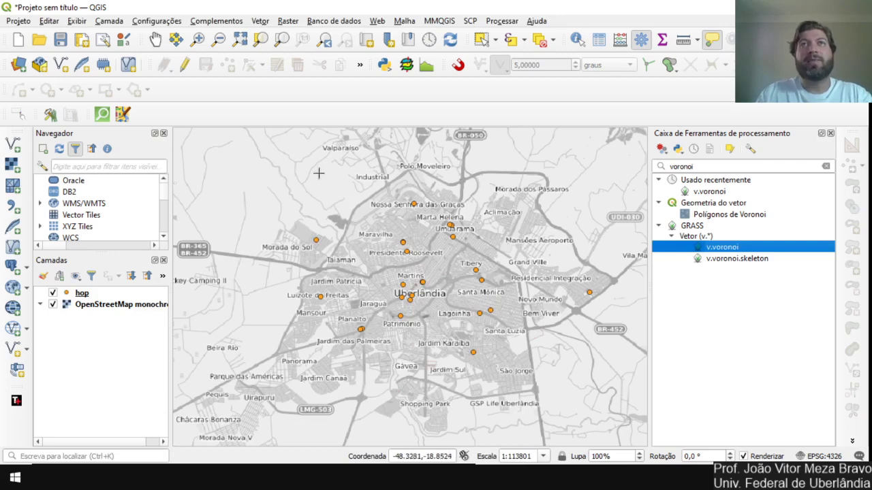
pyautogui.scroll(-1, 256, 380)
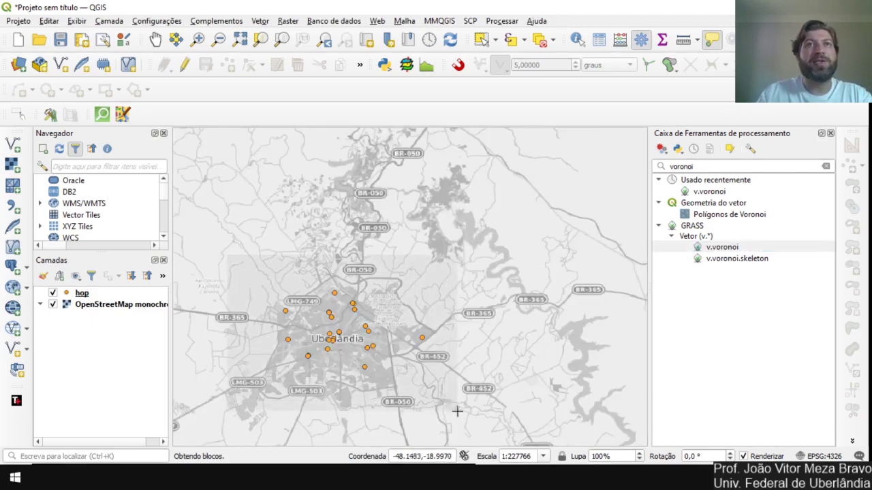
pyautogui.press('Return')
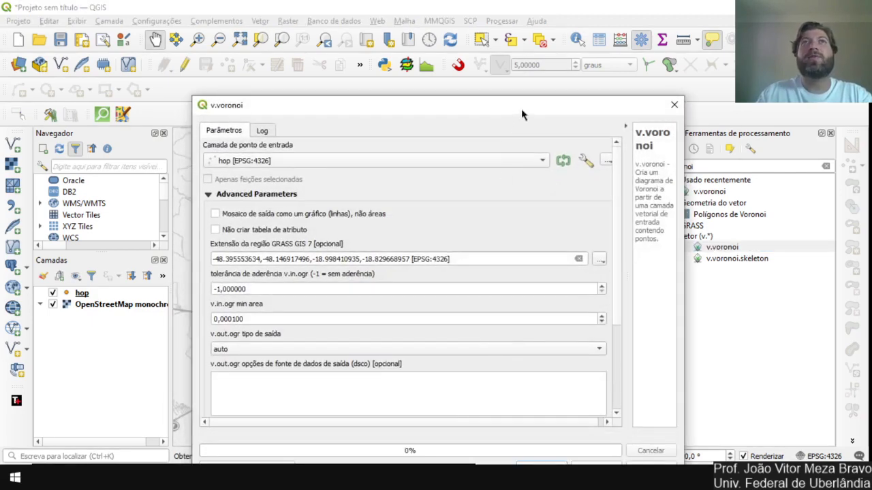
pyautogui.click(599, 260)
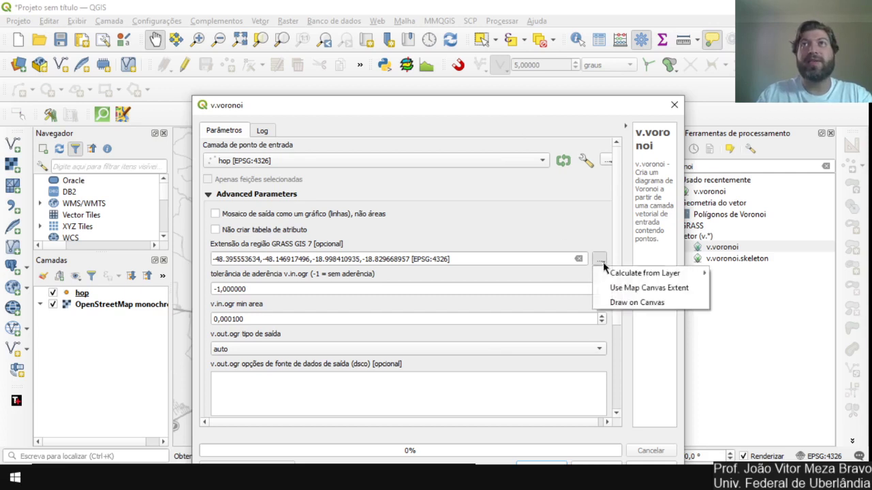
pyautogui.click(614, 317)
# Generate the Voronoi polygons to a temporary file with the remaining defaults, and move hop above the Voronoi layer.
pyautogui.scroll(-5, 605, 403)
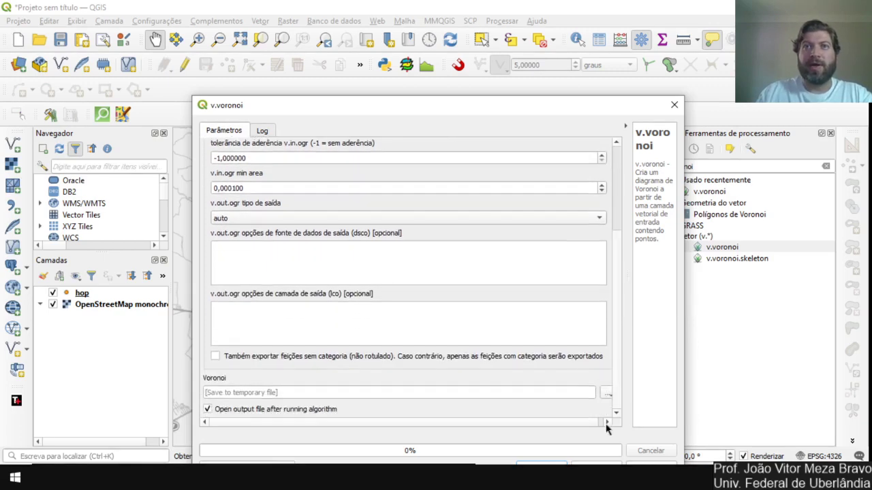
pyautogui.moveTo(545, 105); pyautogui.dragTo(545, 31)
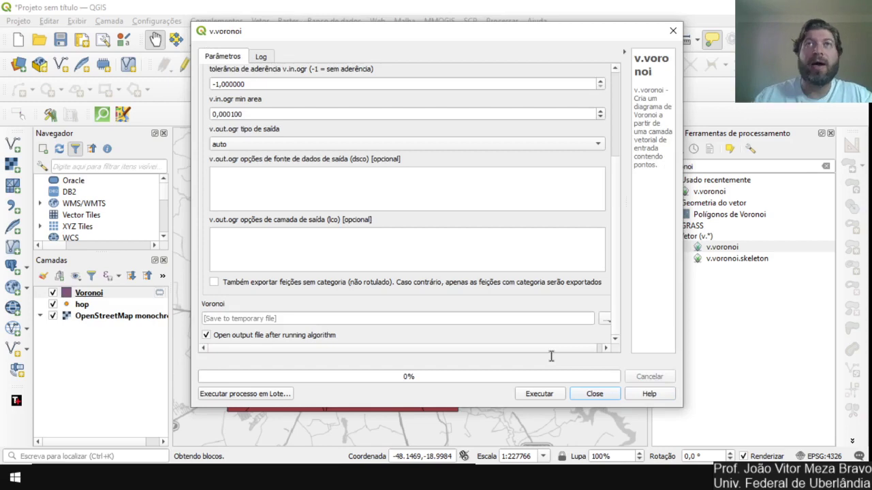
pyautogui.click(671, 34)
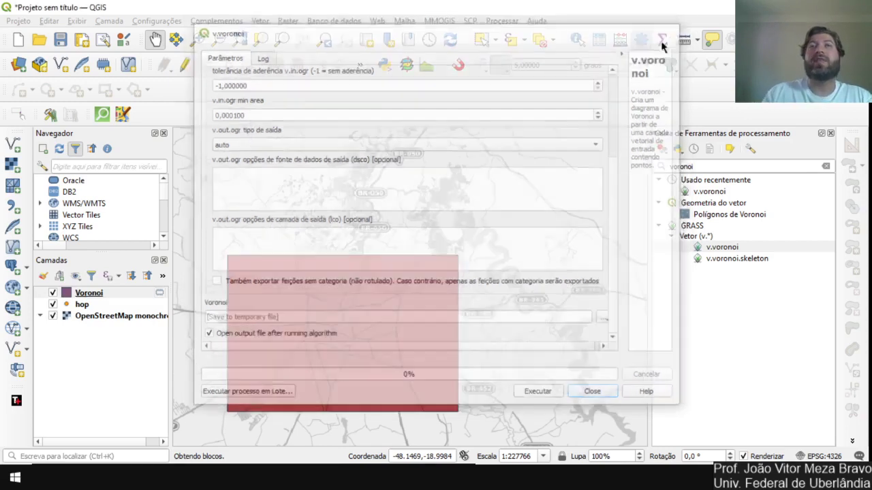
pyautogui.moveTo(81, 307); pyautogui.dragTo(78, 289)
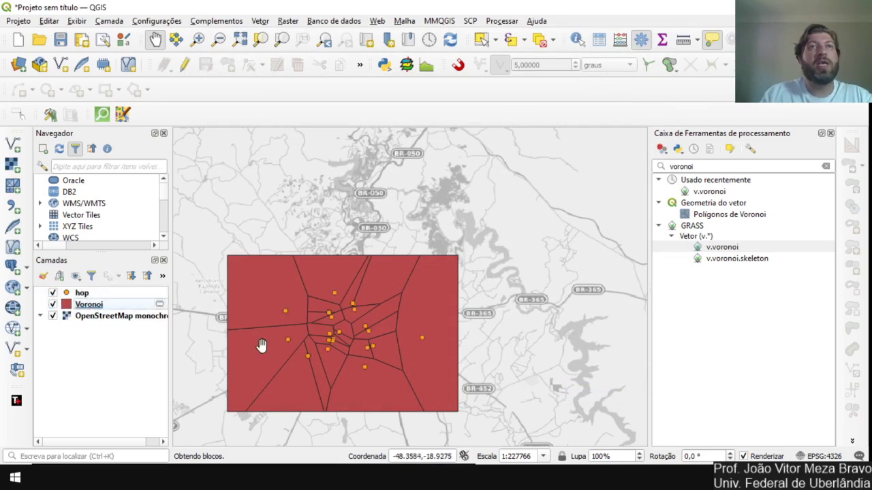
# Examine how the Voronoi polygons divide the city around the hospital points, both up close in the centre and across the full extent.
pyautogui.scroll(2, 316, 336)
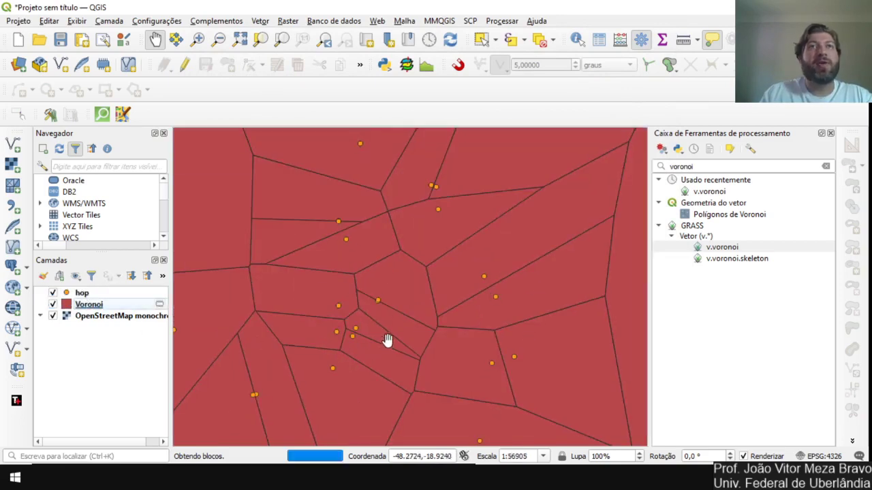
pyautogui.scroll(1, 345, 326)
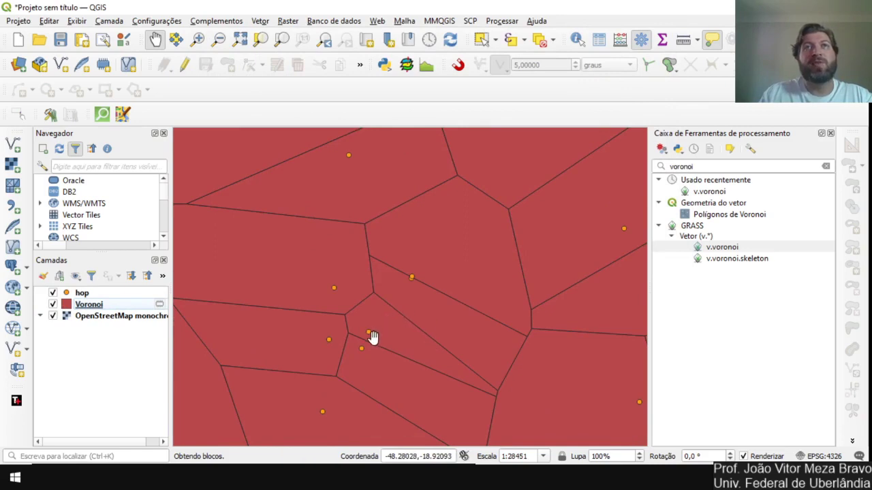
pyautogui.moveTo(373, 337)
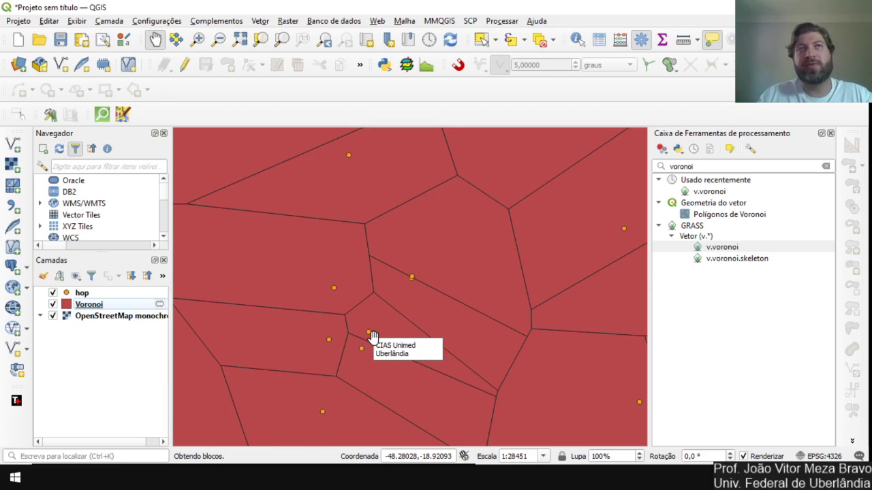
pyautogui.scroll(1, 422, 289)
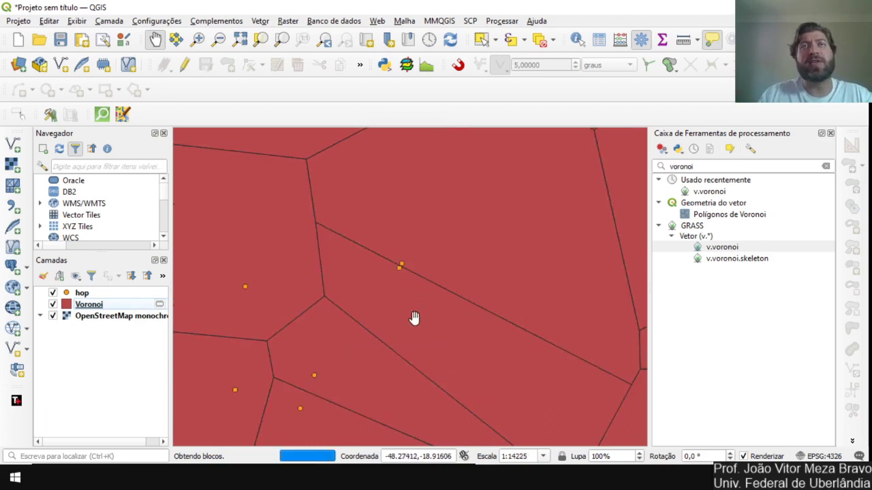
pyautogui.scroll(-1, 357, 373)
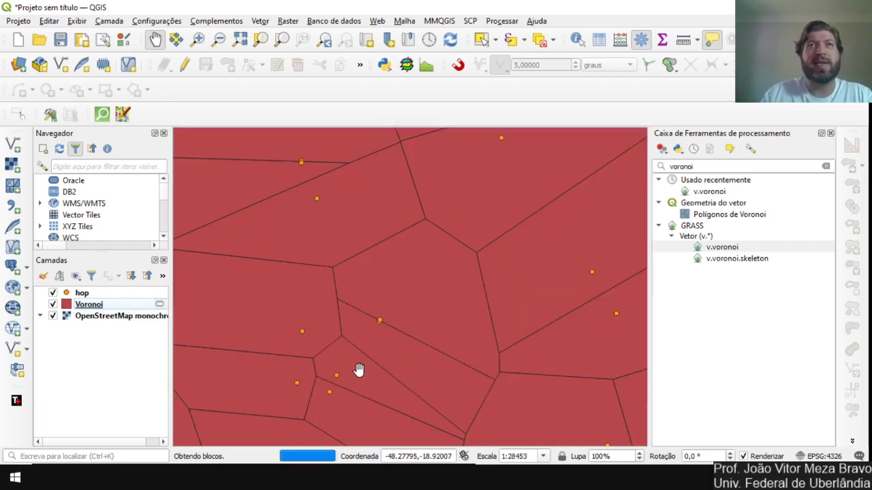
pyautogui.moveTo(358, 358)
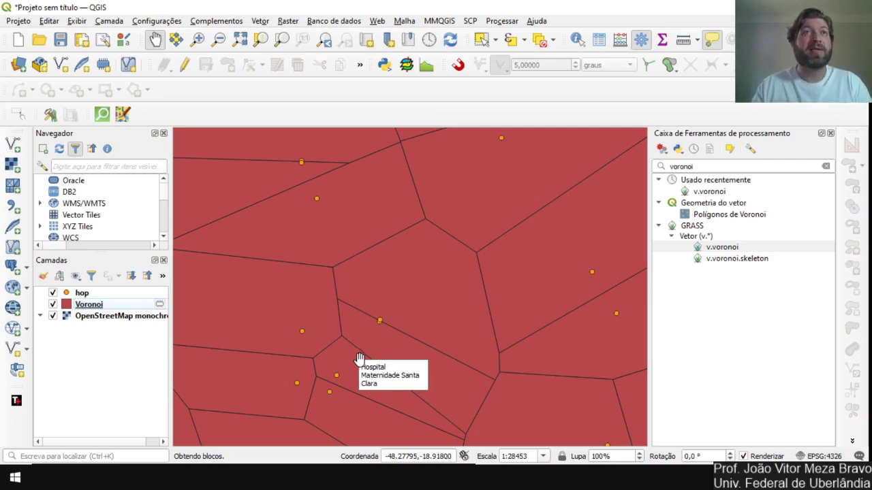
pyautogui.scroll(-1, 422, 315)
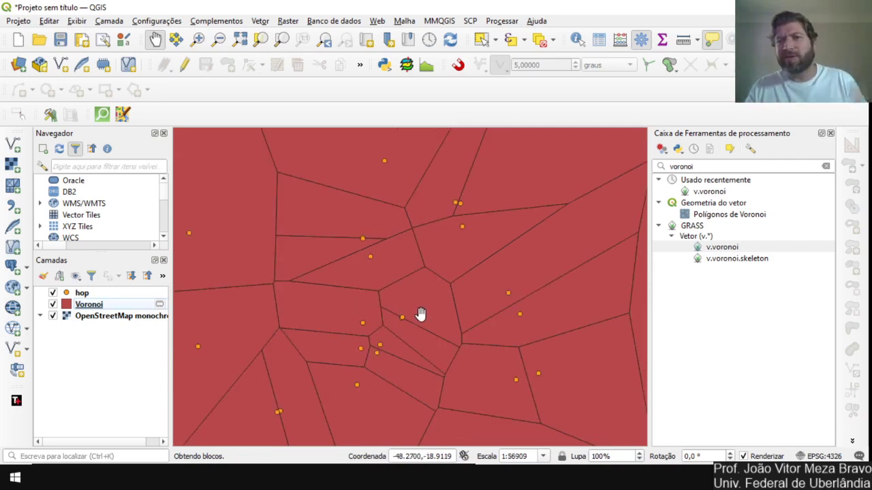
pyautogui.scroll(-1, 420, 314)
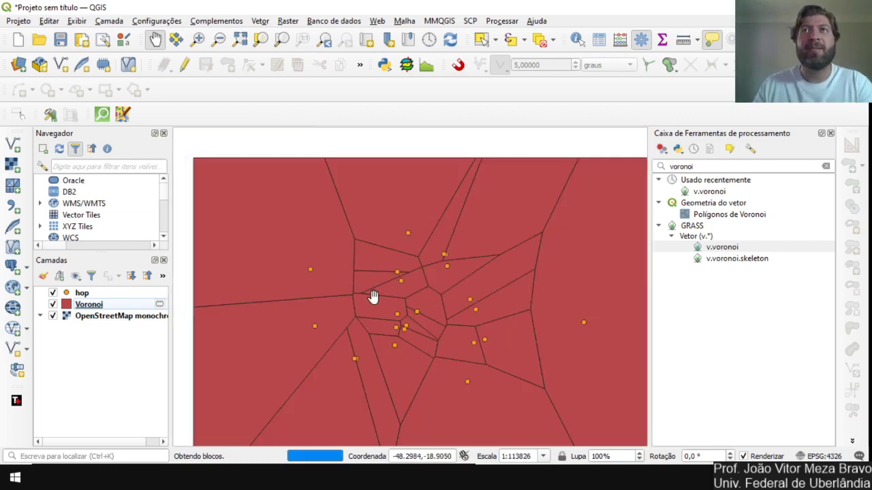
pyautogui.scroll(-1, 373, 297)
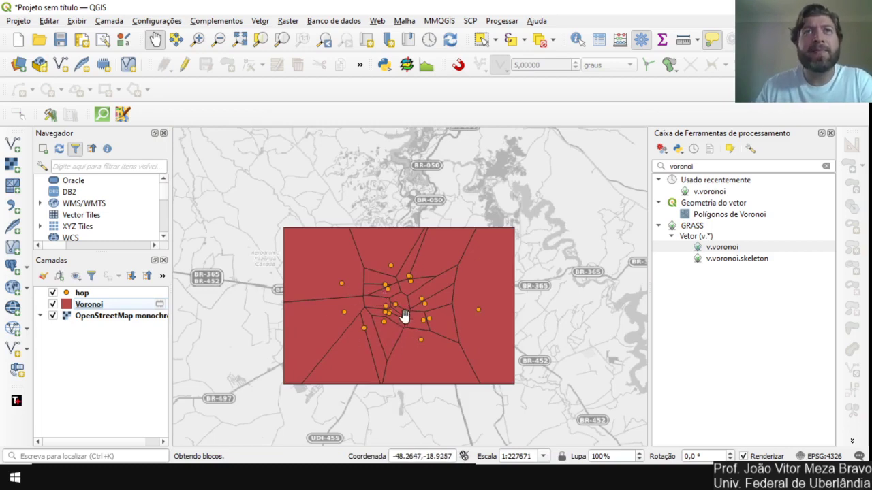
pyautogui.scroll(1, 404, 315)
pyautogui.scroll(-1, 409, 311)
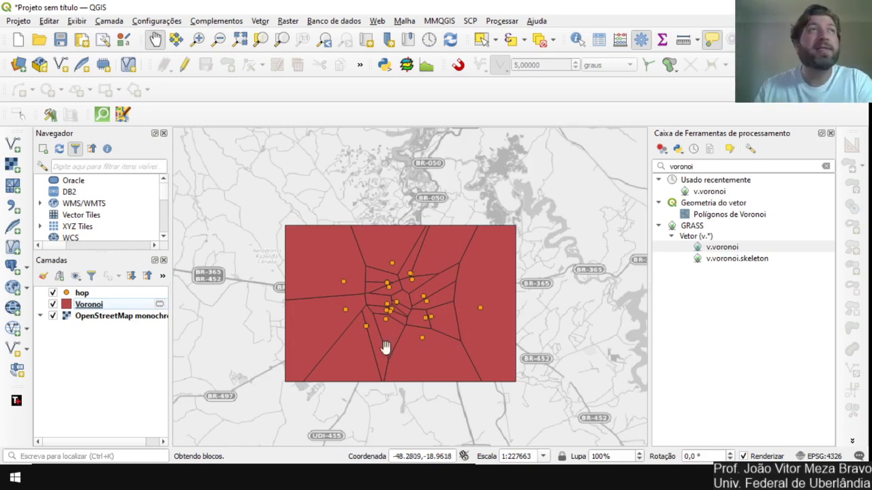
# Add the ocorrencias.shp vector layer from the exos folder to the project.
pyautogui.click(15, 147)
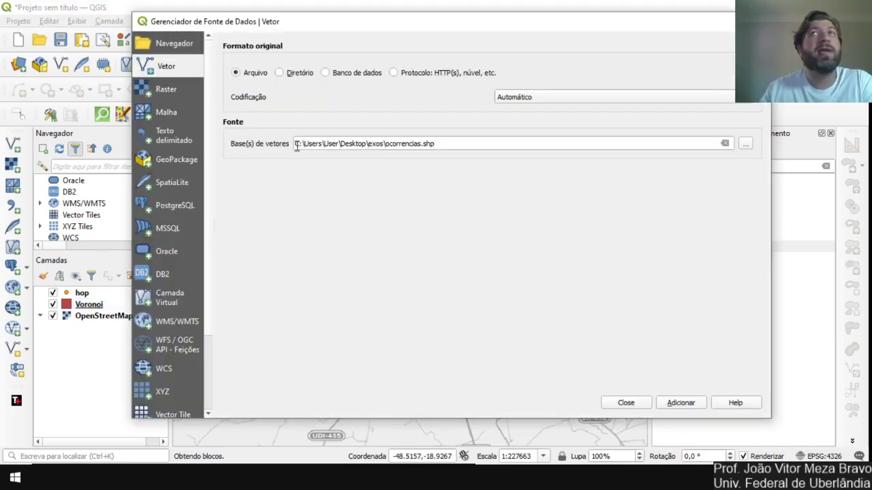
pyautogui.click(745, 143)
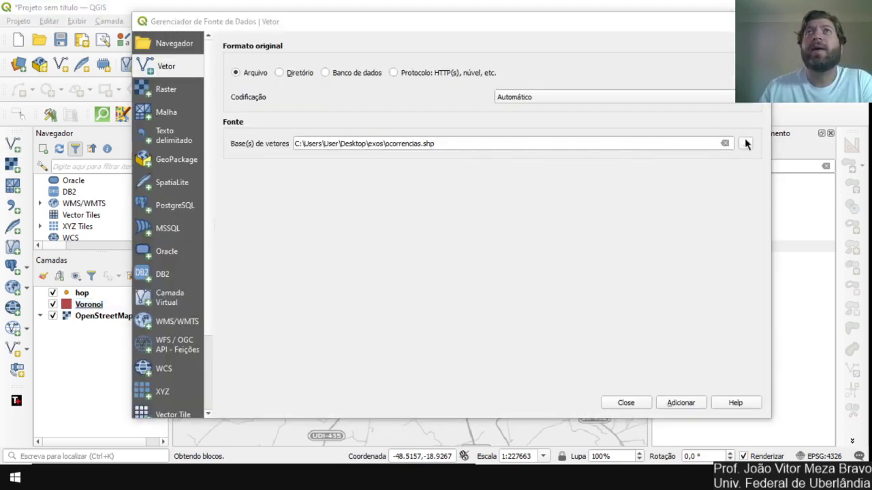
pyautogui.scroll(-3, 304, 235)
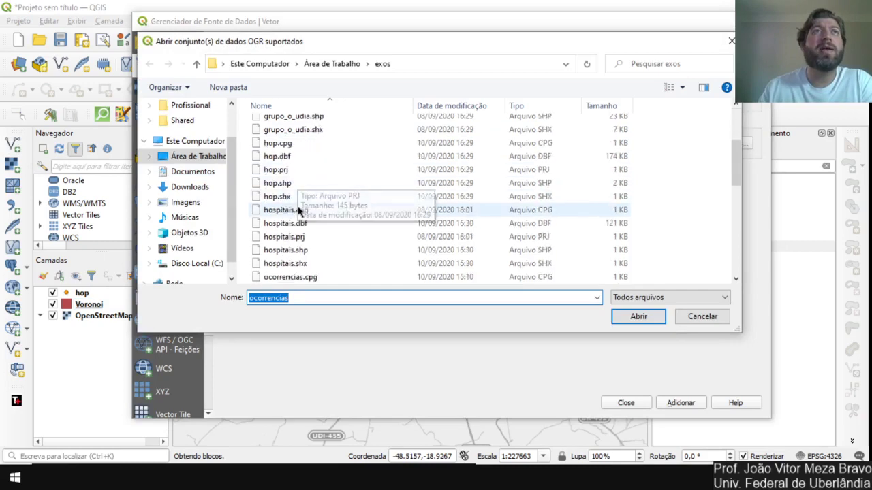
pyautogui.scroll(-2, 304, 235)
pyautogui.click(299, 236)
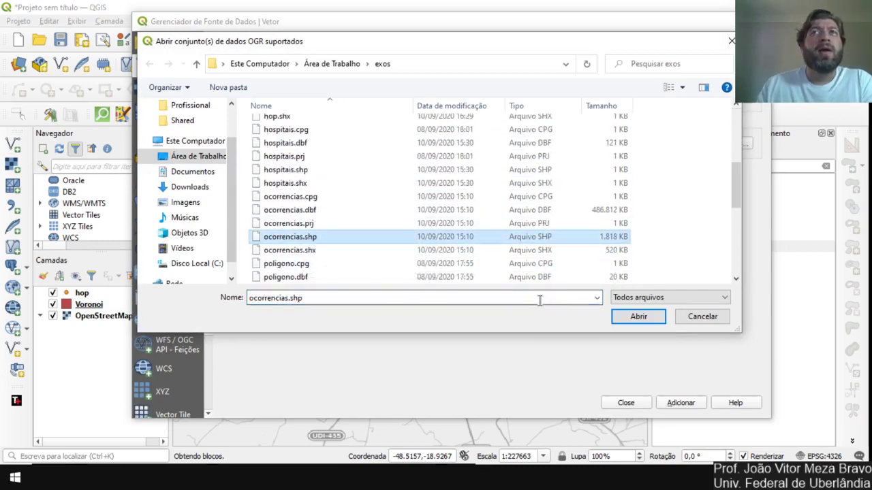
pyautogui.click(633, 316)
pyautogui.click(662, 402)
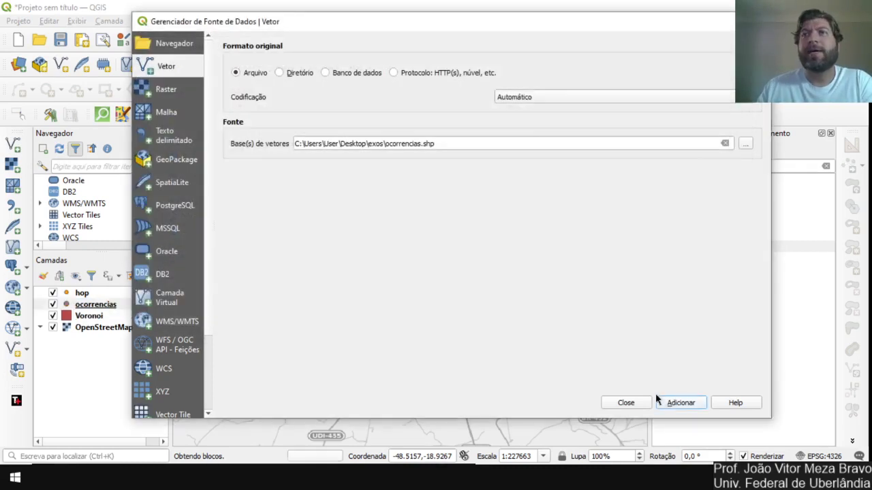
pyautogui.click(648, 402)
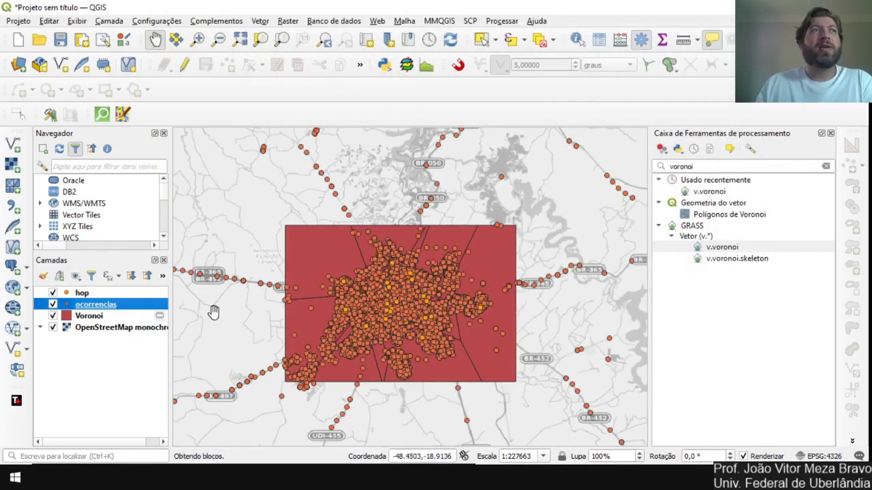
# Dissolve all features of the Voronoi layer into a temporary layer without choosing any dissolve field.
pyautogui.click(104, 317)
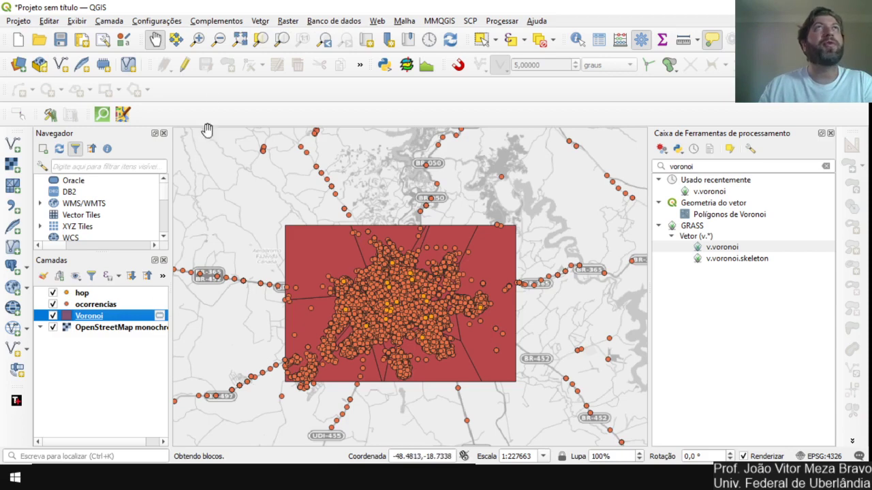
pyautogui.click(262, 20)
pyautogui.moveTo(290, 64)
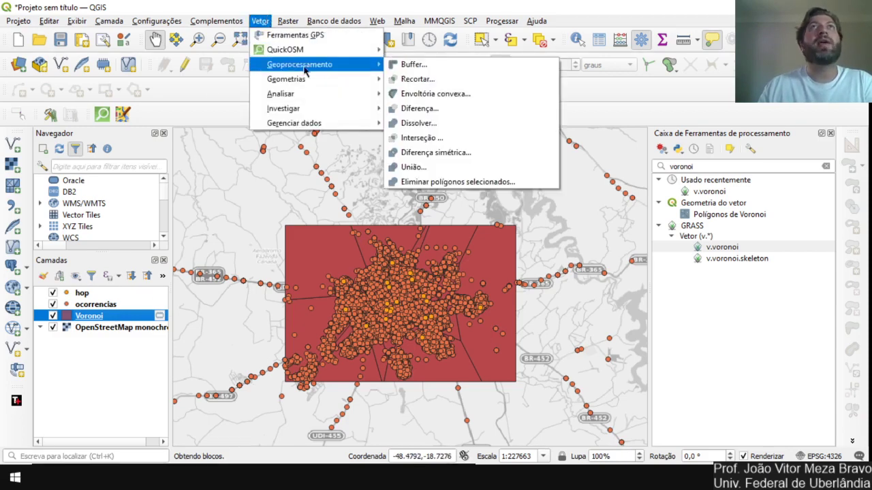
pyautogui.click(422, 123)
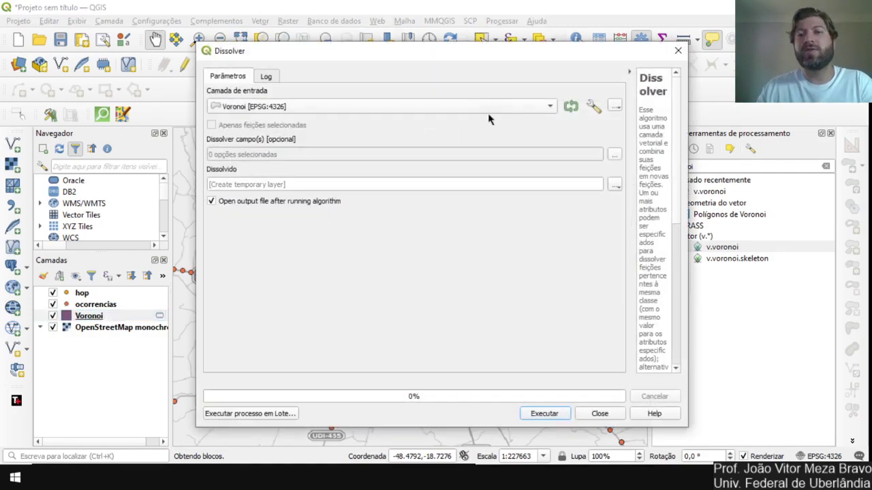
pyautogui.click(544, 413)
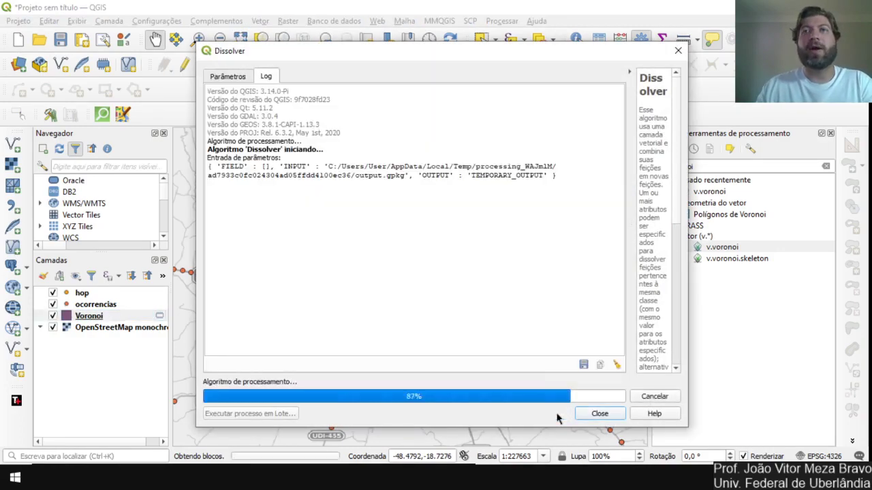
# Hide the hop points and compare the Dissolvido area with the Voronoi polygons beneath it, with ocorrencias hidden during the comparison.
pyautogui.click(677, 50)
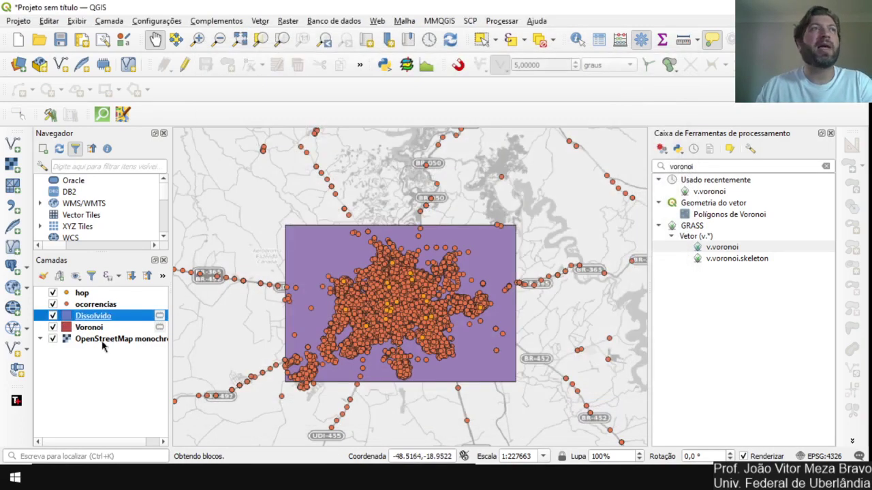
pyautogui.click(52, 305)
pyautogui.click(52, 293)
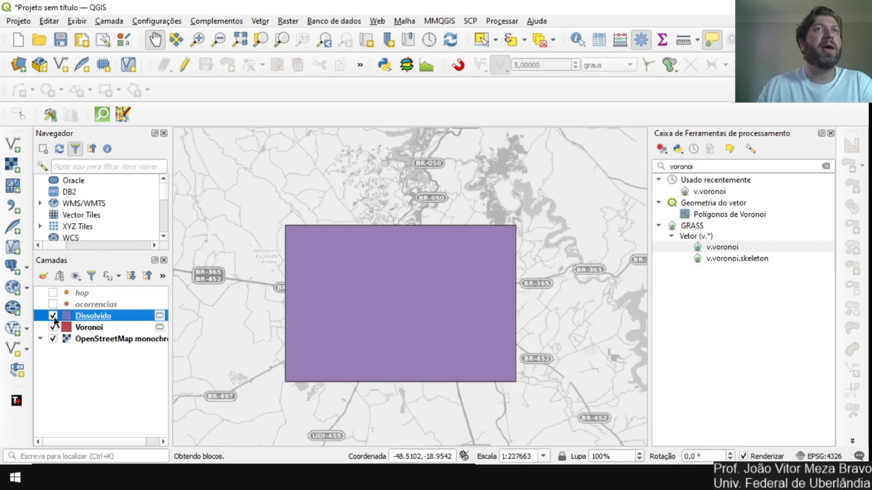
pyautogui.click(53, 316)
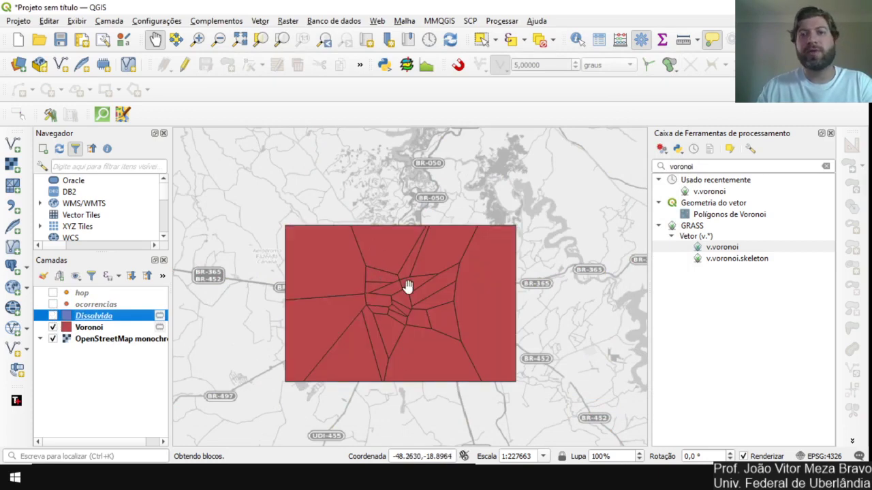
pyautogui.click(53, 316)
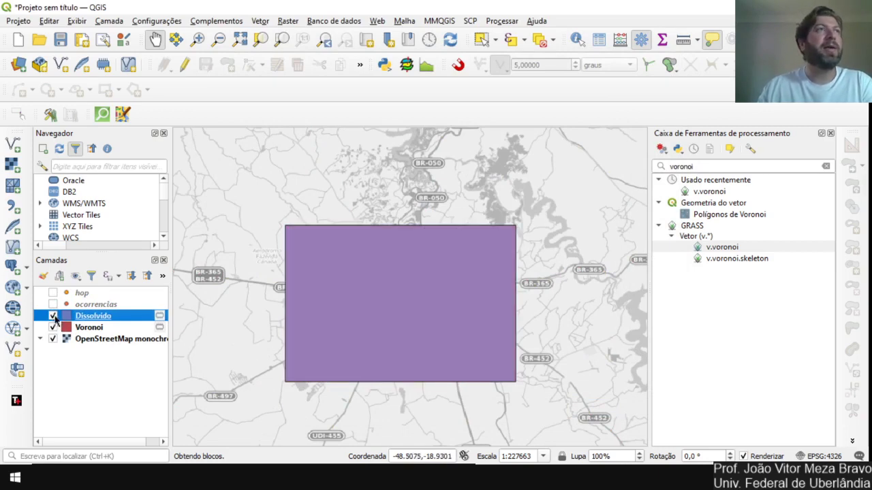
pyautogui.click(53, 304)
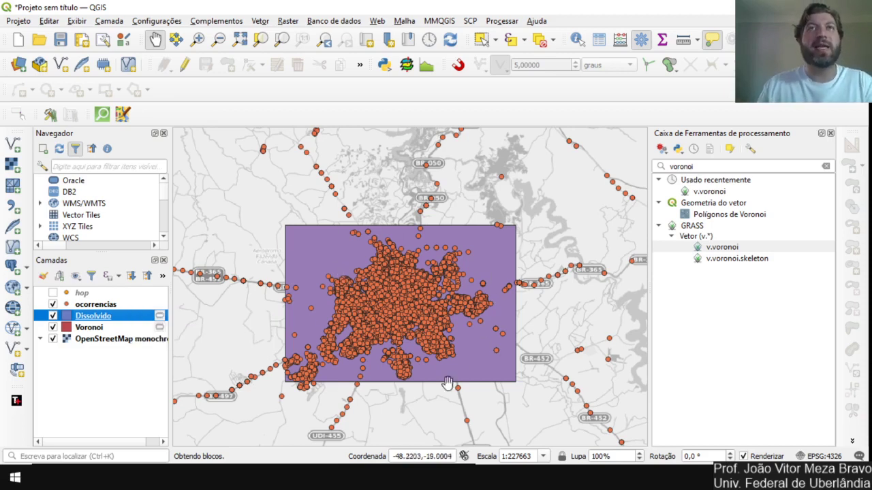
# Clip the ocorrencias points with the Dissolvido layer as overlay, writing the result to a temporary layer.
pyautogui.click(260, 20)
pyautogui.moveTo(285, 73)
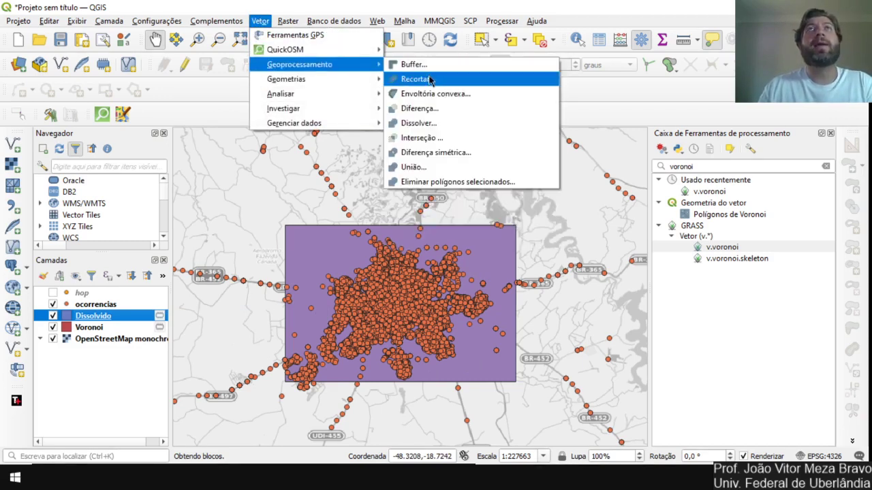
pyautogui.click(429, 82)
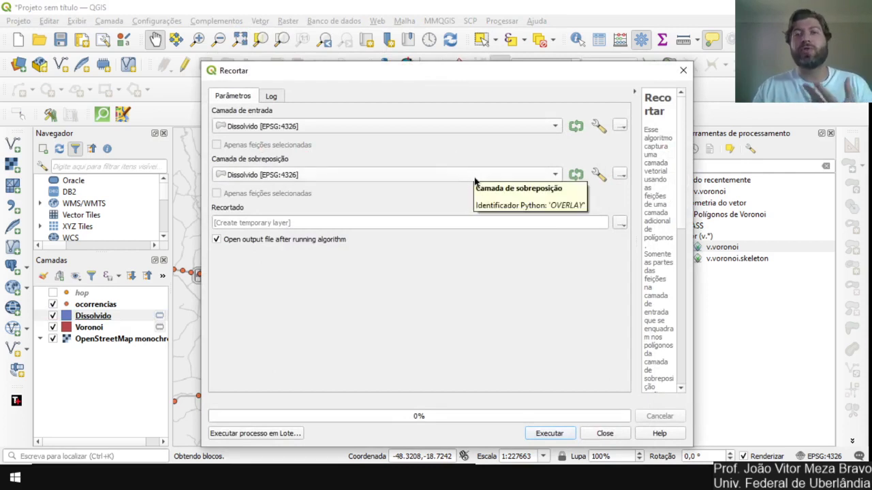
pyautogui.click(292, 127)
pyautogui.click(293, 126)
pyautogui.click(294, 174)
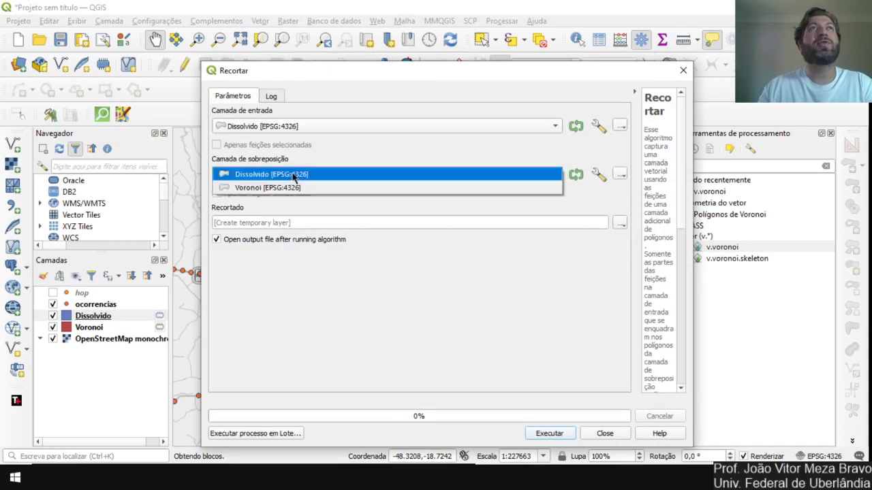
pyautogui.click(294, 128)
pyautogui.click(294, 128)
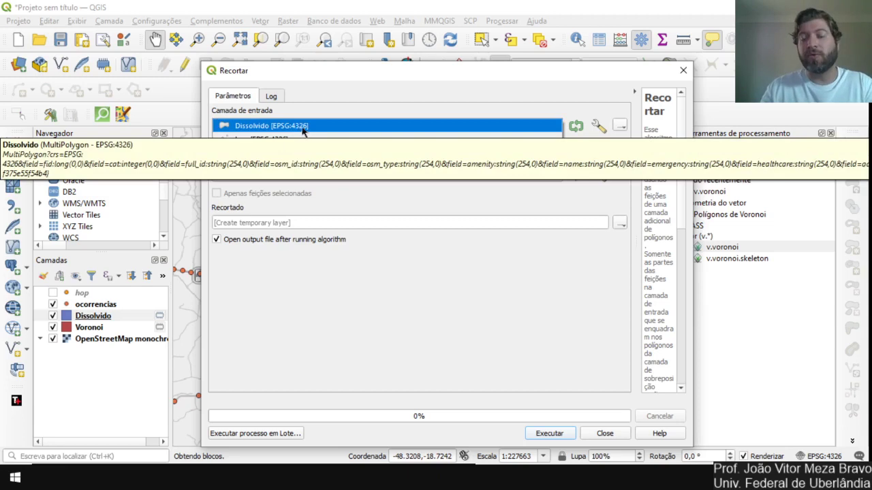
pyautogui.click(317, 115)
pyautogui.click(324, 129)
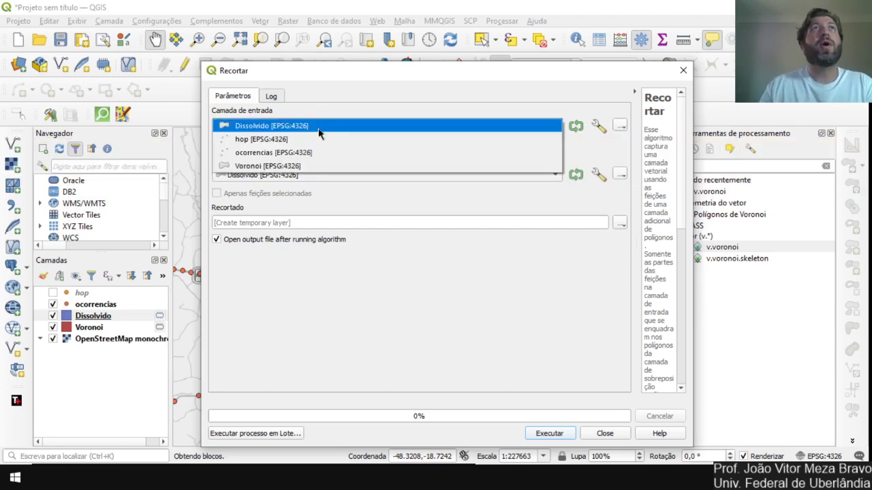
pyautogui.click(306, 153)
pyautogui.click(306, 174)
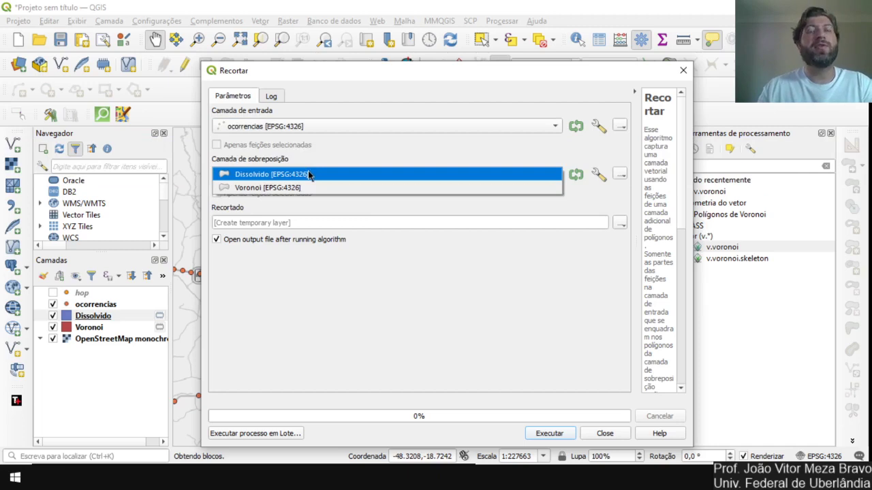
pyautogui.click(308, 174)
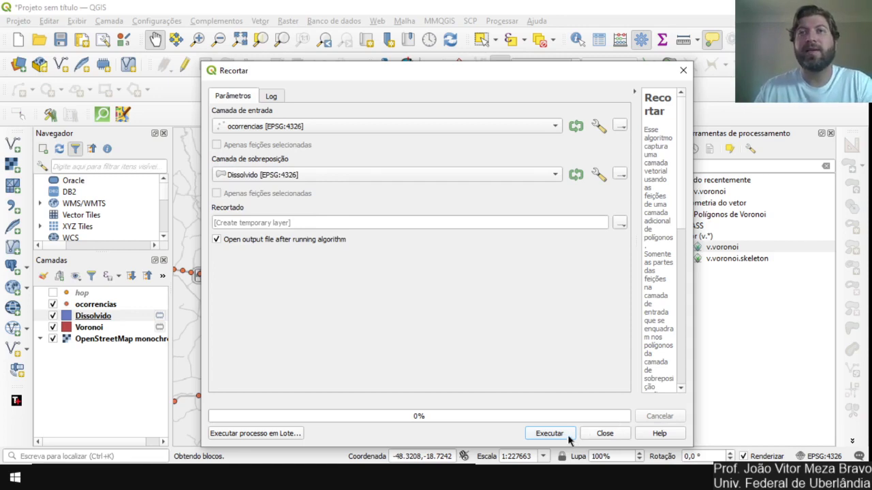
pyautogui.click(549, 433)
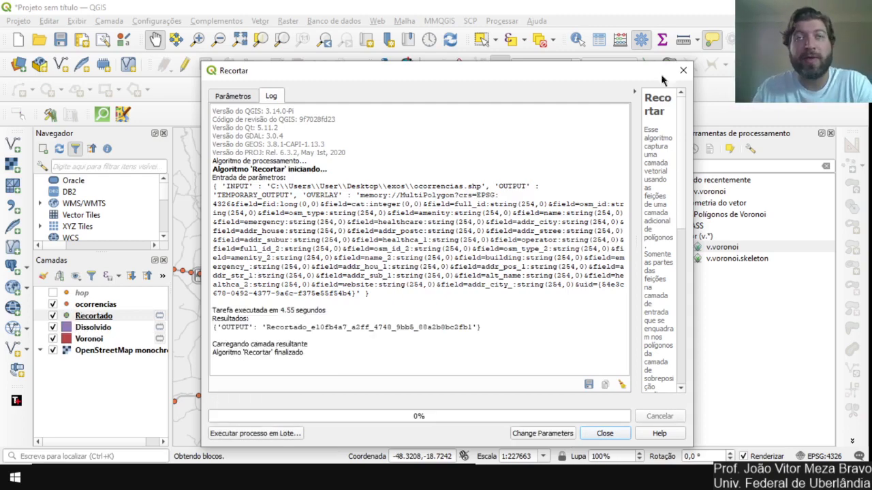
pyautogui.click(682, 71)
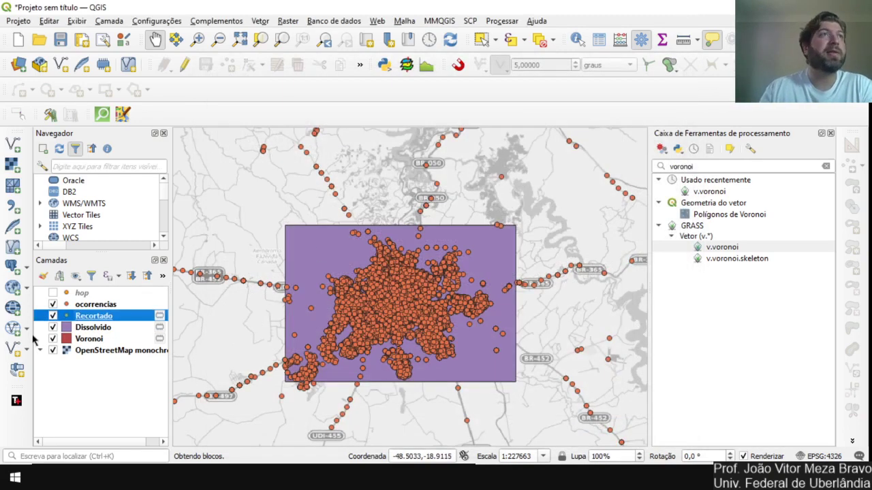
# Remove the Dissolvido layer and the original ocorrencias layer from the project, leaving the clipped points over the Voronoi polygons.
pyautogui.click(52, 305)
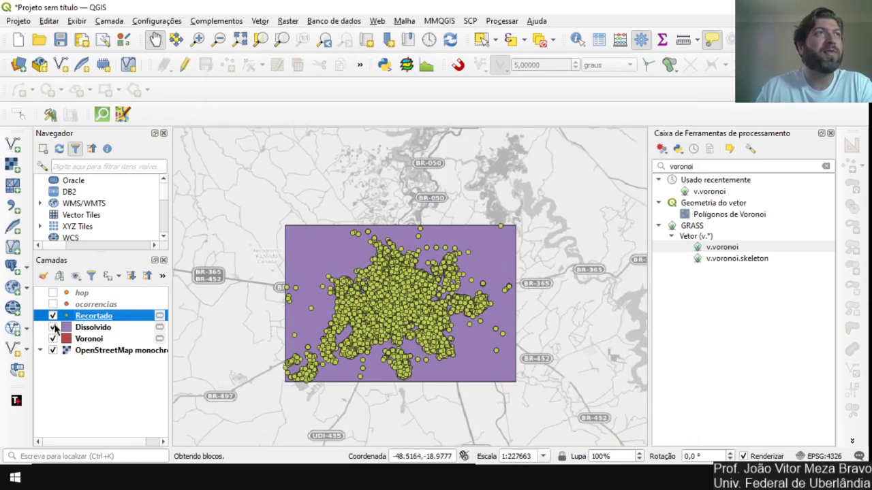
pyautogui.click(52, 327)
pyautogui.rightClick(77, 330)
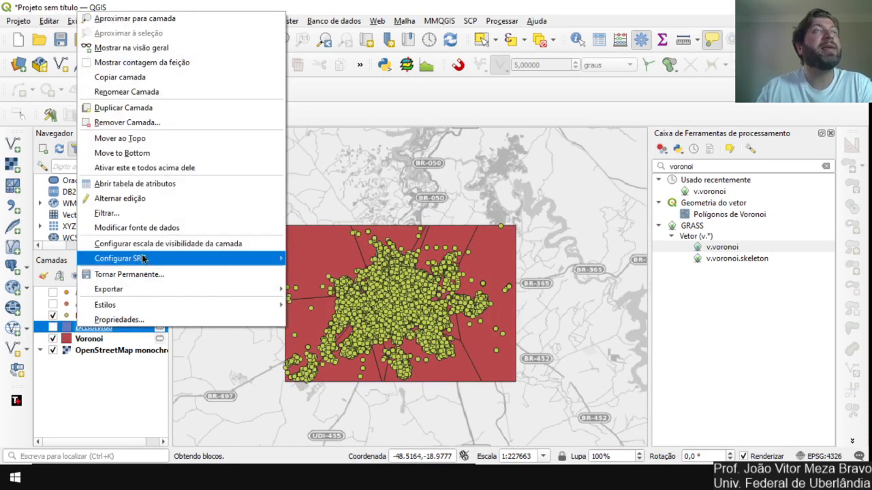
pyautogui.click(150, 123)
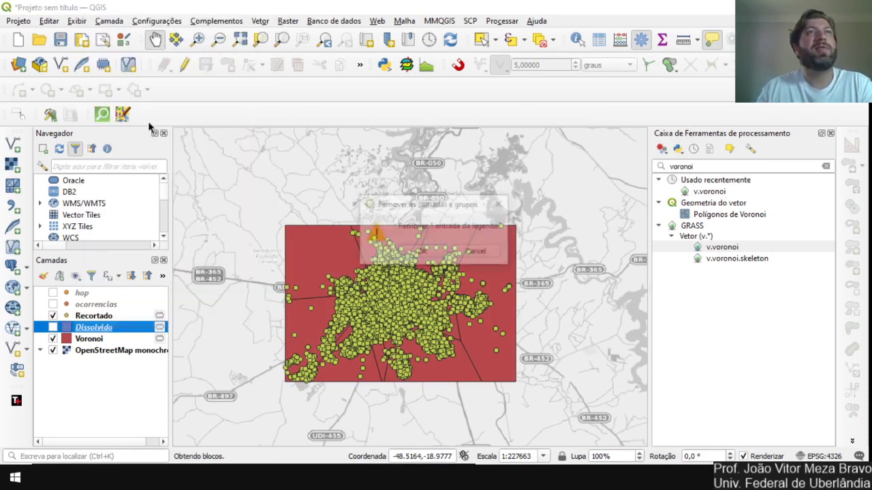
pyautogui.click(421, 250)
pyautogui.click(98, 305)
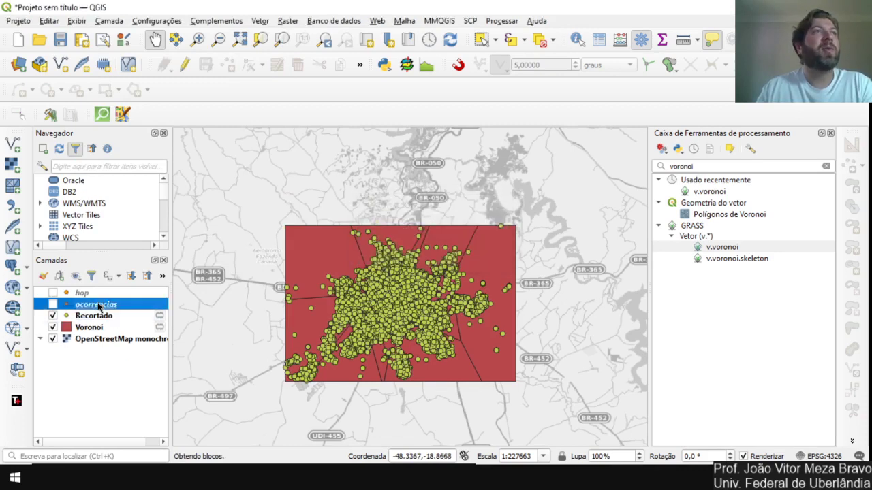
pyautogui.rightClick(98, 305)
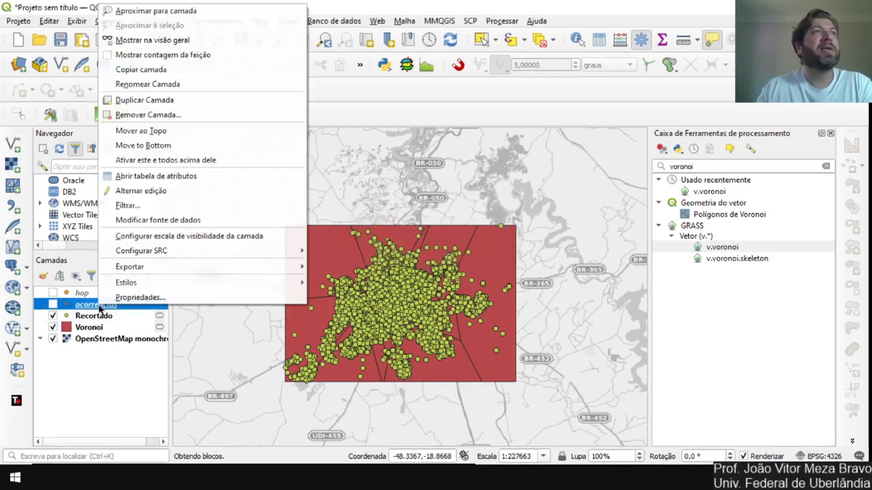
pyautogui.click(182, 118)
pyautogui.click(421, 251)
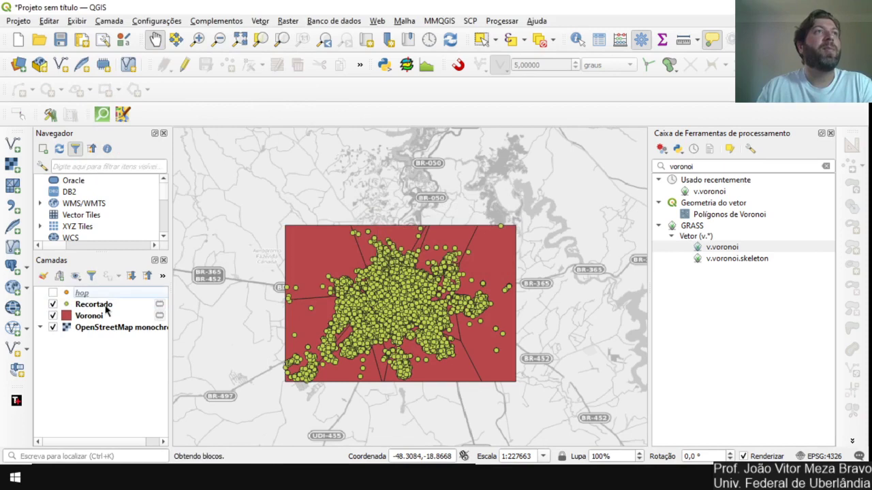
# Export the Recortado layer as the shapefile ocor.shp in the exos folder, in EPSG:4326, and add it to the map.
pyautogui.rightClick(106, 307)
pyautogui.moveTo(251, 267)
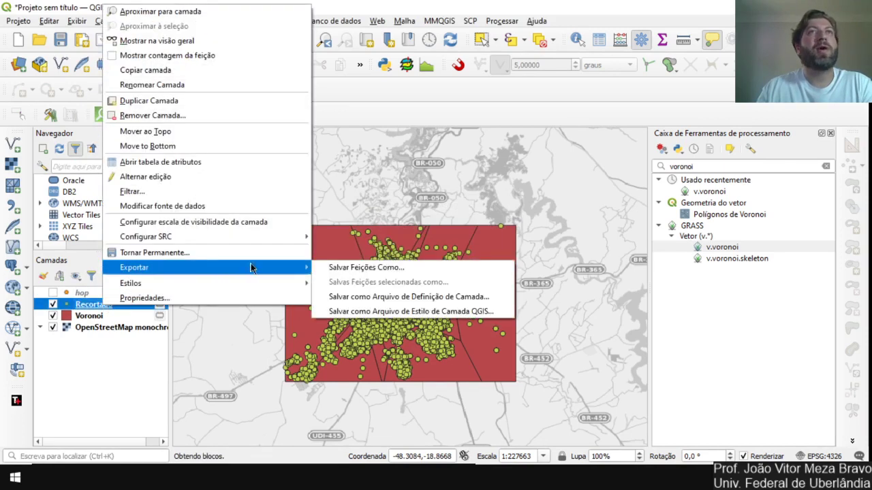
pyautogui.click(368, 267)
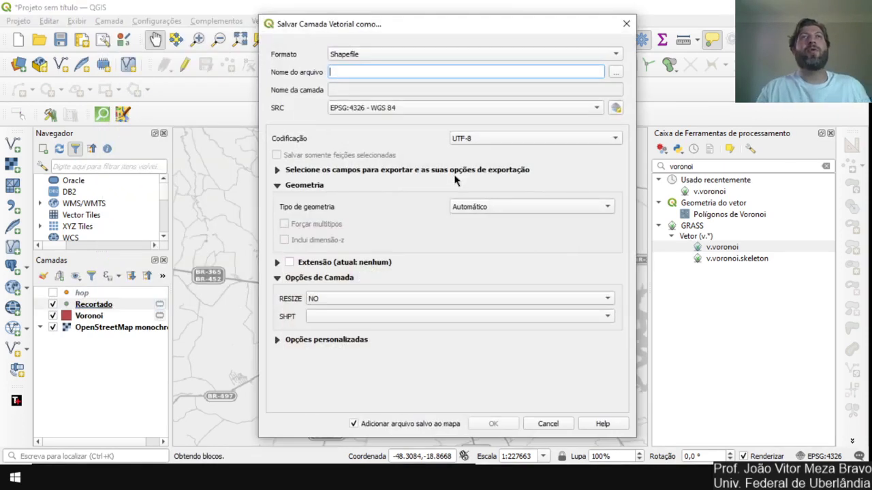
pyautogui.click(612, 76)
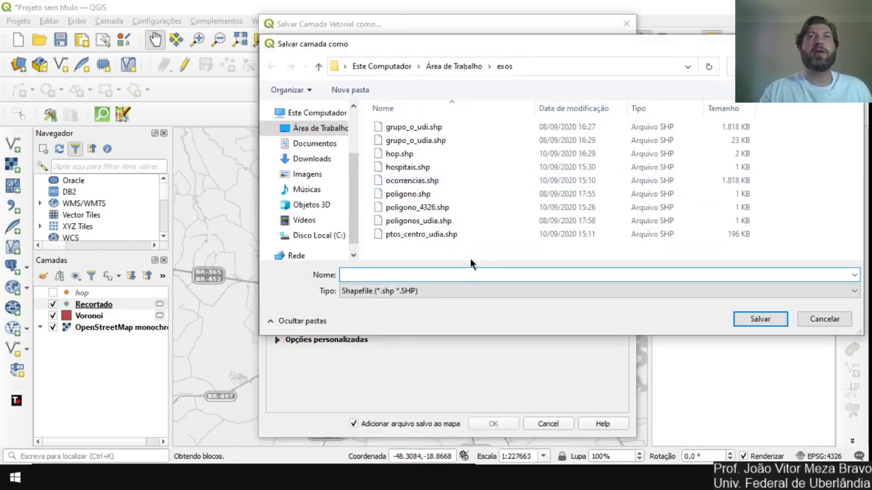
pyautogui.write('ocor')
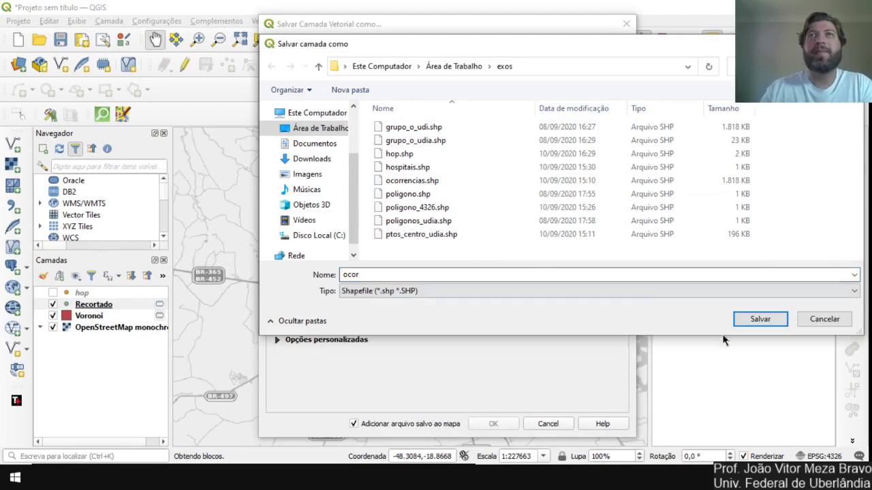
pyautogui.click(743, 320)
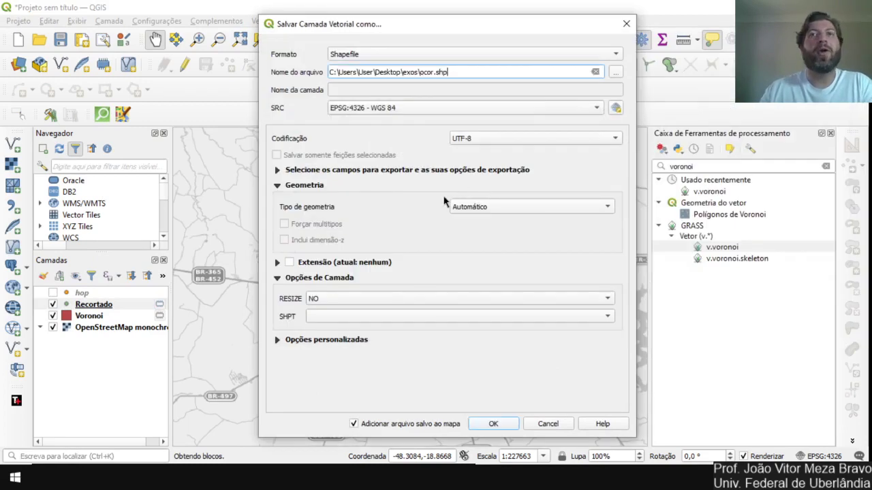
pyautogui.click(493, 423)
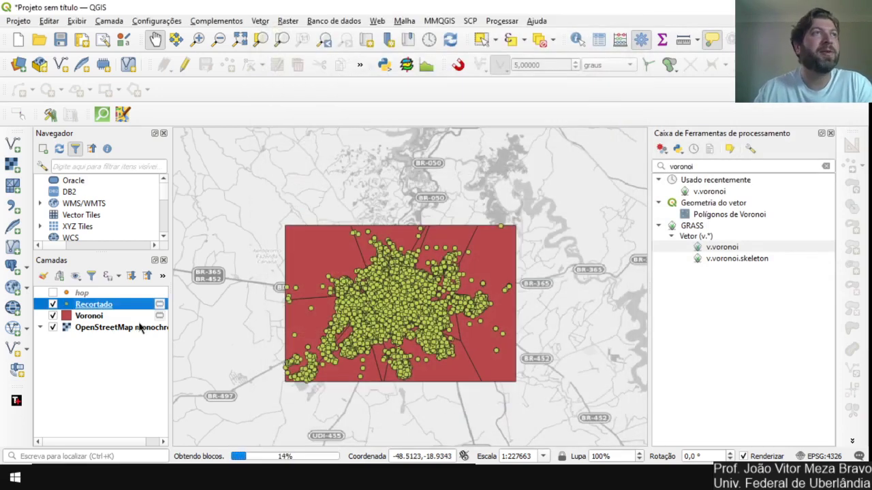
# Try to export the Voronoi polygon layer as the shapefile voronoi.shp in the exos folder, in EPSG:4326, and add it to the map.
pyautogui.rightClick(96, 317)
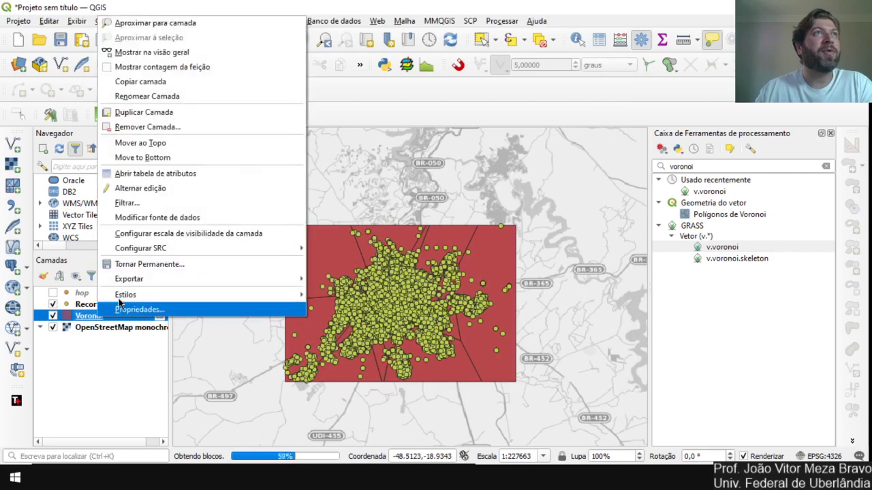
pyautogui.moveTo(243, 276)
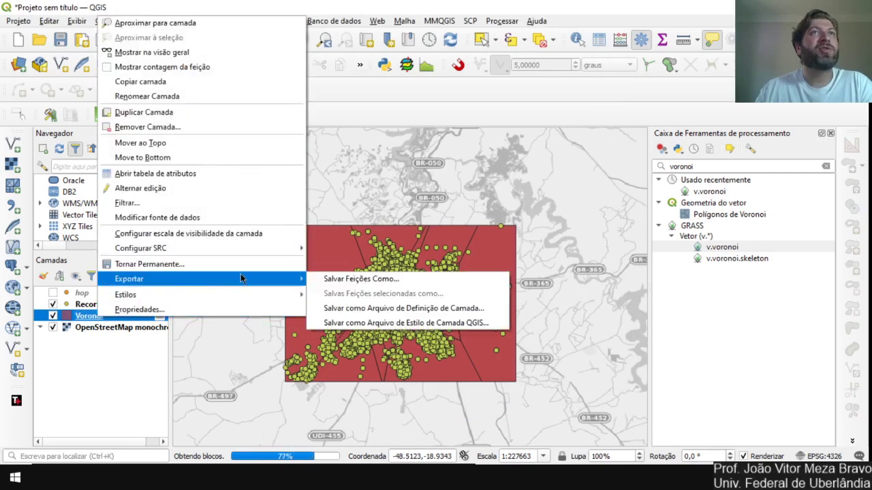
pyautogui.click(382, 278)
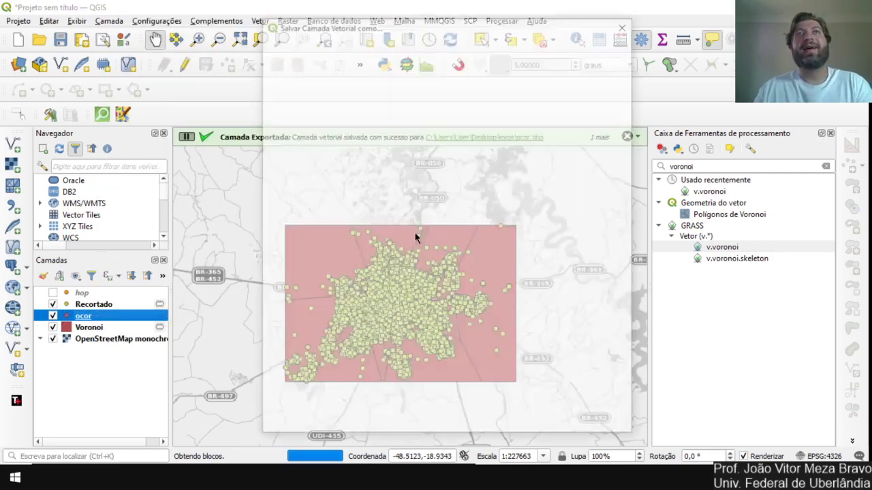
pyautogui.click(615, 71)
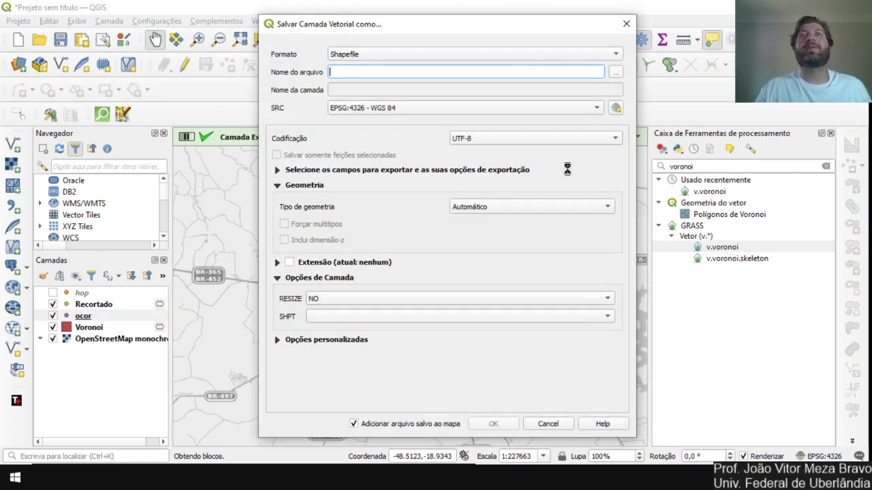
pyautogui.write('vor')
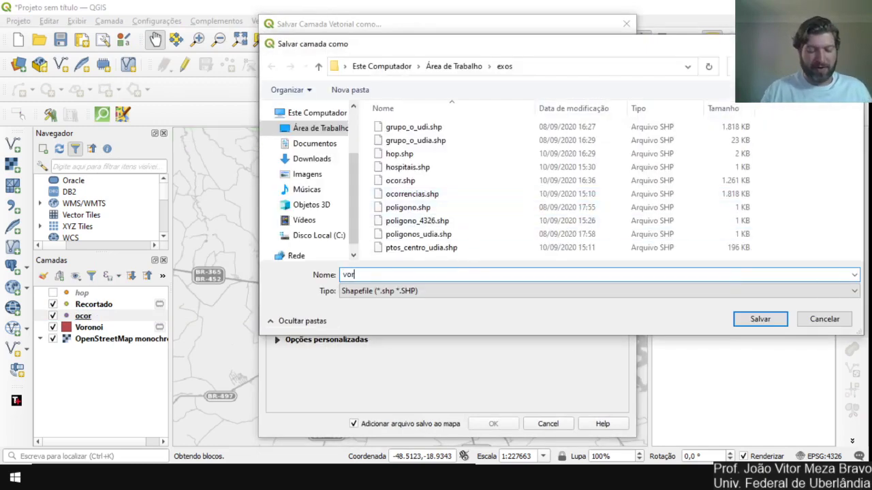
pyautogui.write('onoi')
pyautogui.click(761, 321)
pyautogui.click(493, 424)
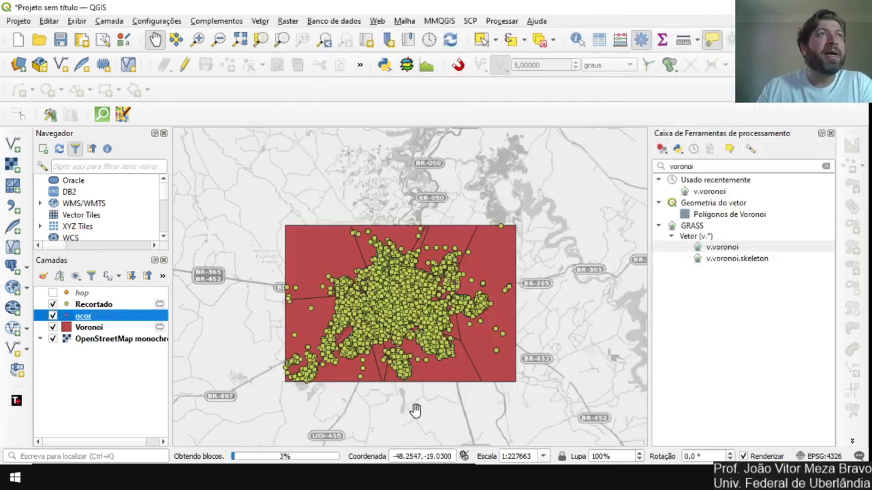
pyautogui.click(85, 329)
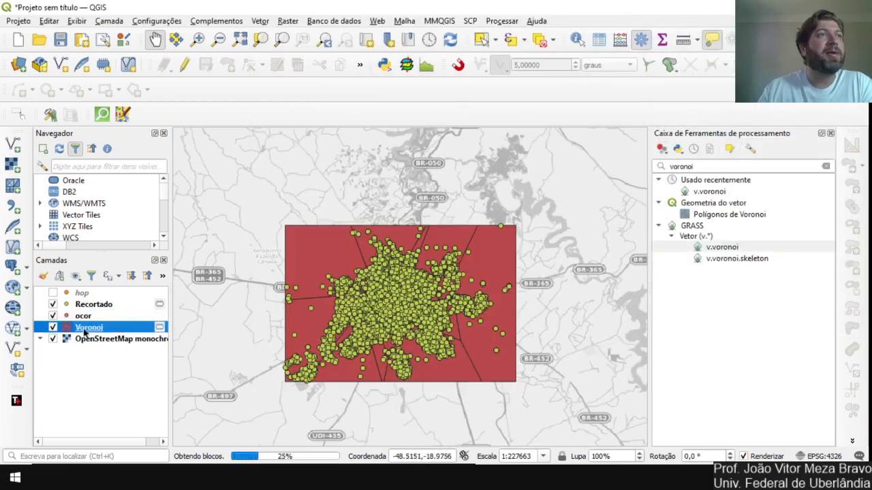
pyautogui.rightClick(85, 331)
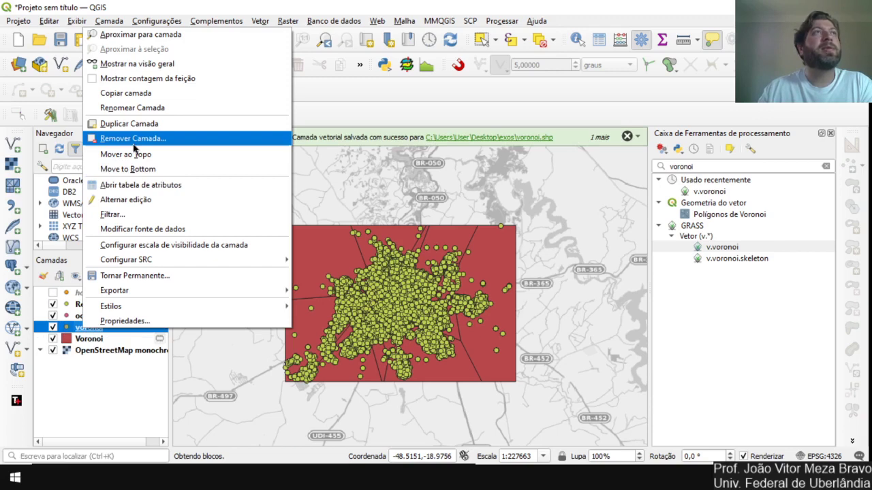
pyautogui.click(133, 138)
pyautogui.click(480, 258)
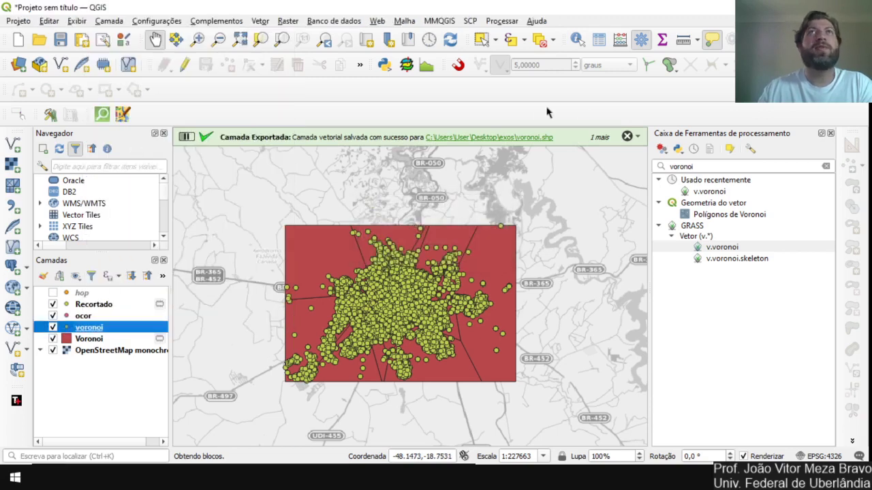
# Remove the mistakenly exported voronoi point layer from the project.
pyautogui.click(627, 137)
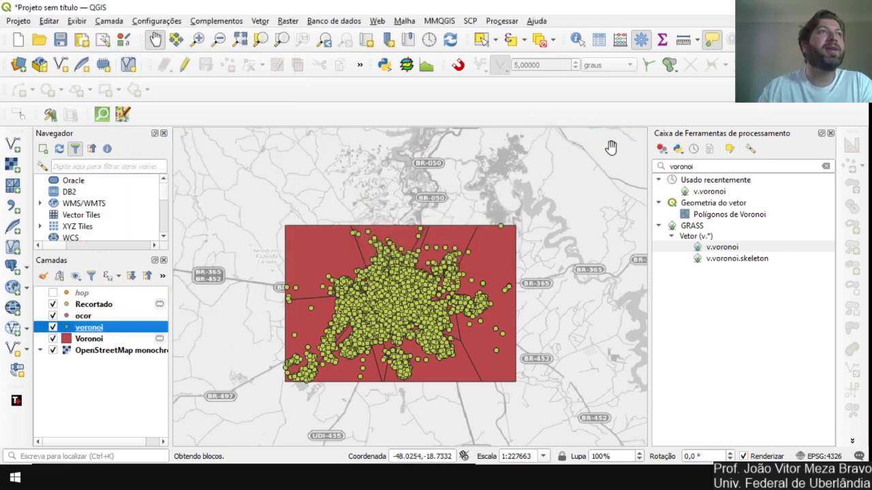
pyautogui.rightClick(99, 330)
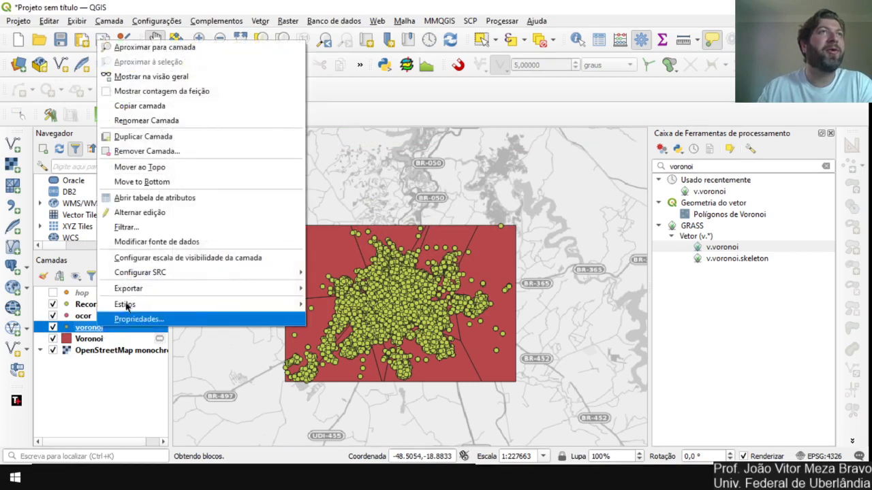
pyautogui.click(181, 150)
pyautogui.click(441, 253)
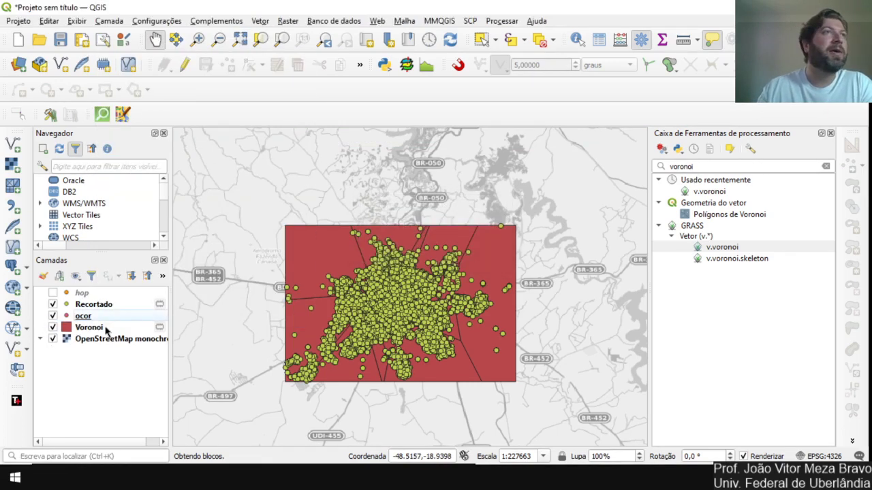
# Export the temporary Voronoi polygon layer as the shapefile voro.shp in the exos folder, in EPSG:4326, and add it to the map.
pyautogui.rightClick(85, 333)
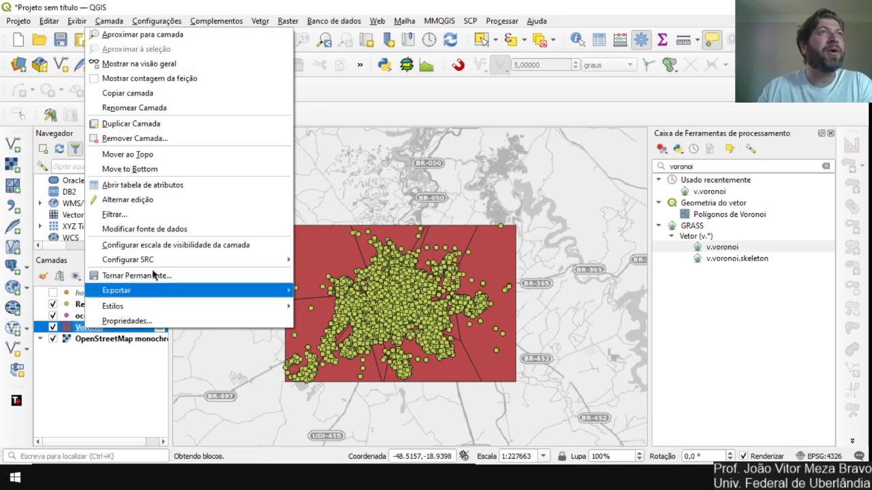
pyautogui.moveTo(253, 294)
pyautogui.click(338, 291)
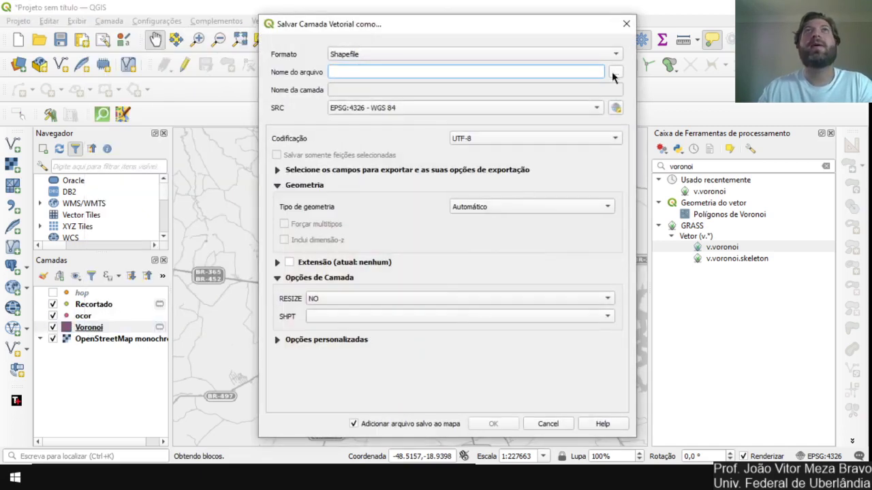
pyautogui.click(616, 74)
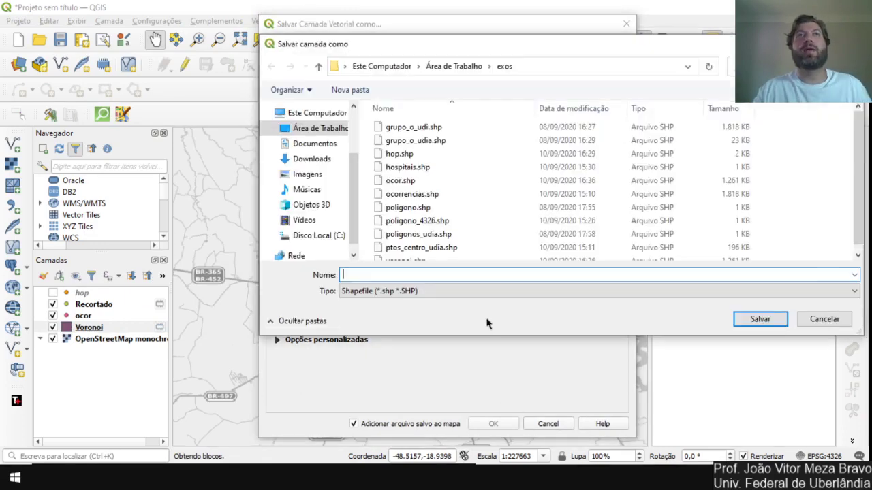
pyautogui.write('voro')
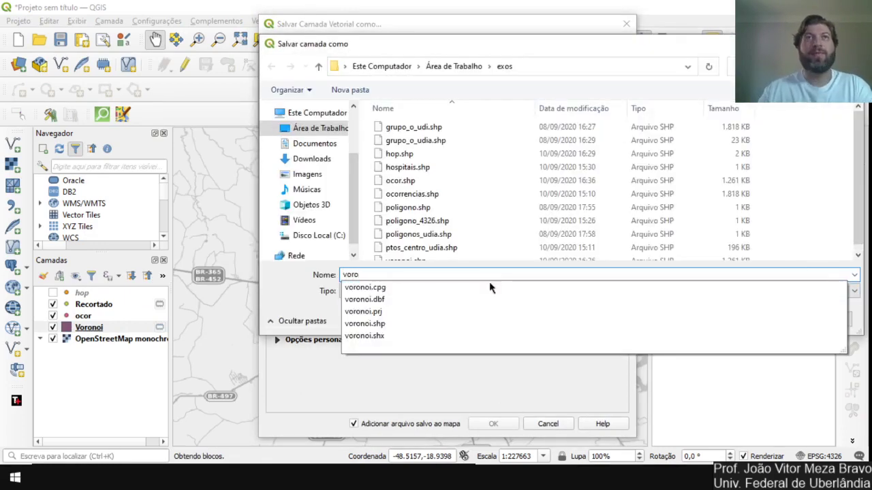
pyautogui.click(545, 385)
pyautogui.click(734, 320)
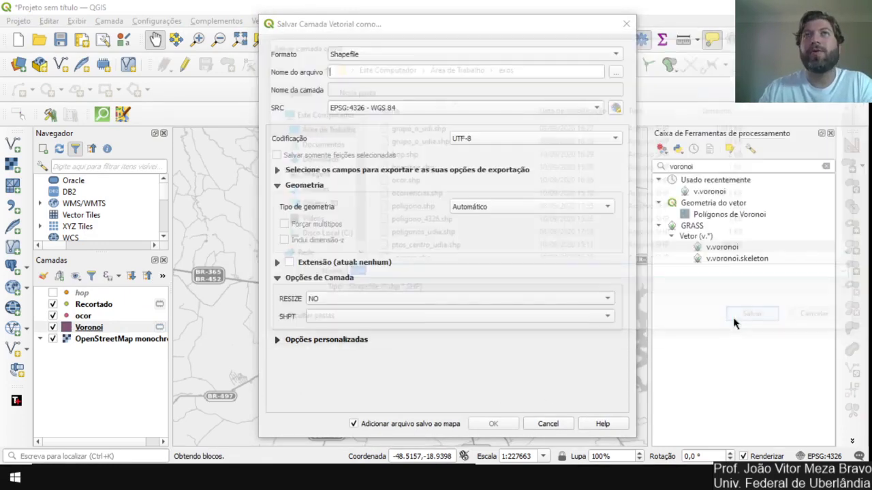
pyautogui.click(487, 422)
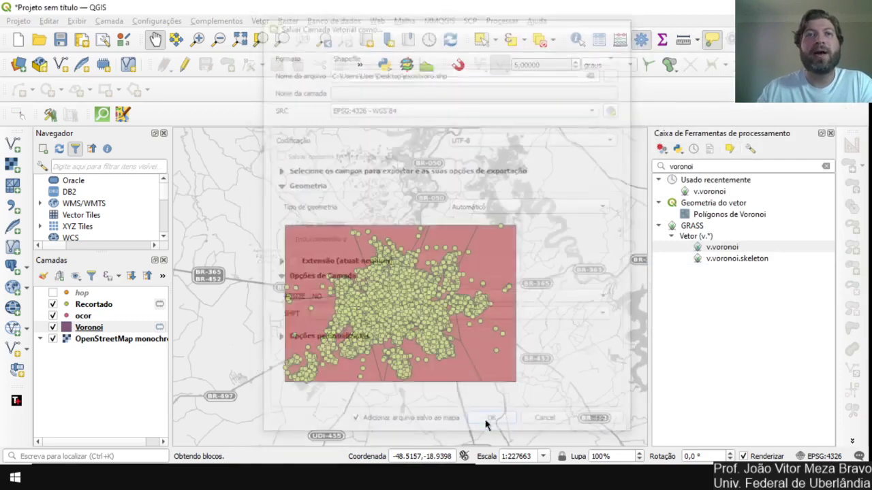
# Remove the temporary Voronoi and Recortado layers from the project, keeping the saved voro and ocor layers.
pyautogui.rightClick(83, 339)
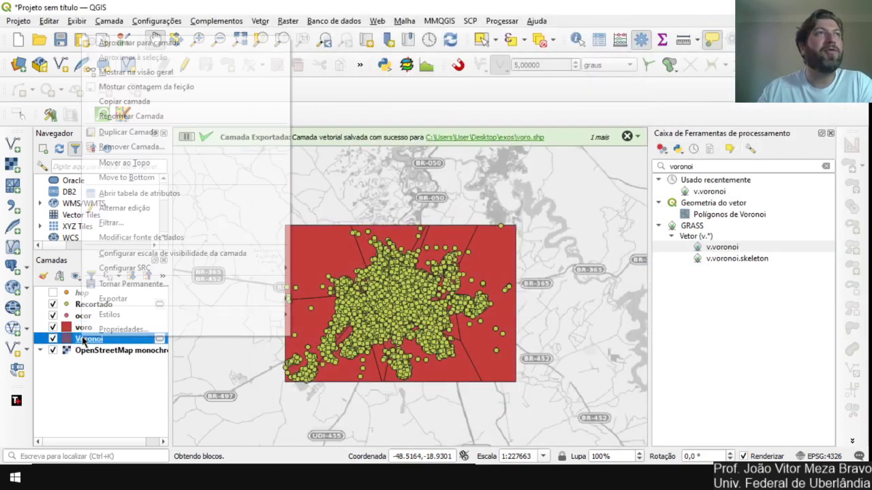
pyautogui.click(129, 146)
pyautogui.click(423, 251)
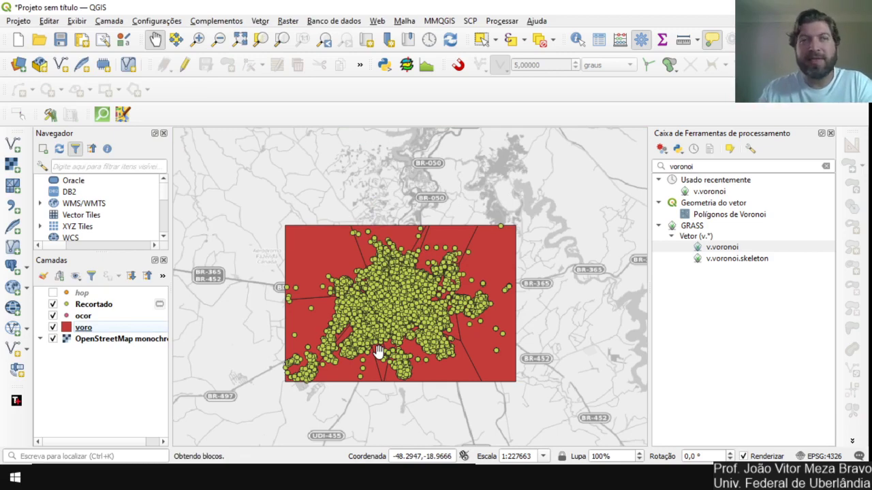
pyautogui.rightClick(105, 305)
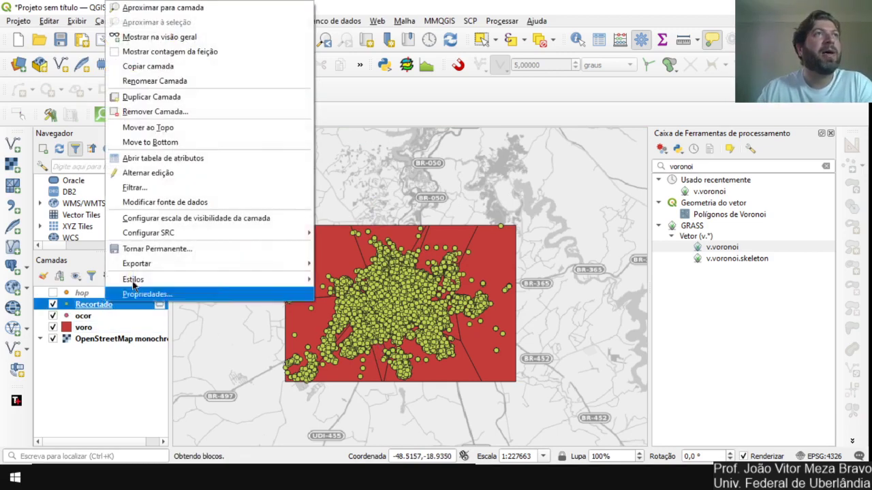
pyautogui.click(185, 115)
pyautogui.click(429, 250)
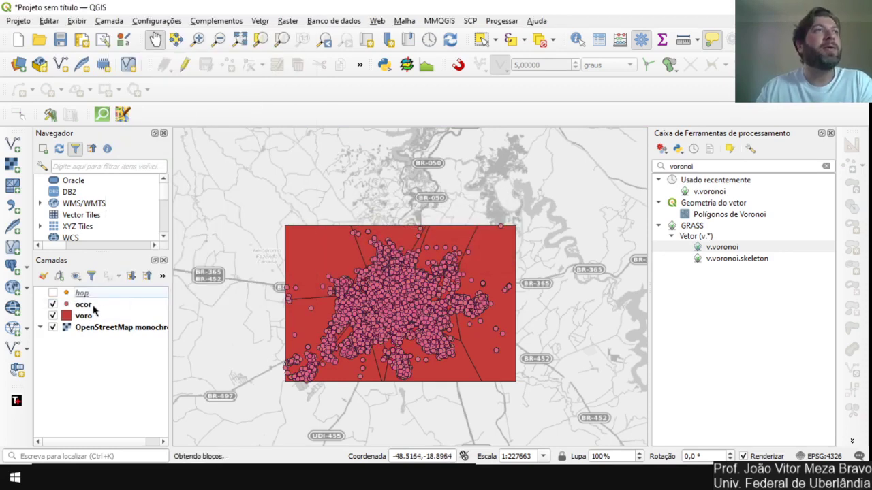
# Turn on the hop layer so the hospitals display over the ocor points and voro polygons.
pyautogui.click(91, 307)
pyautogui.click(93, 317)
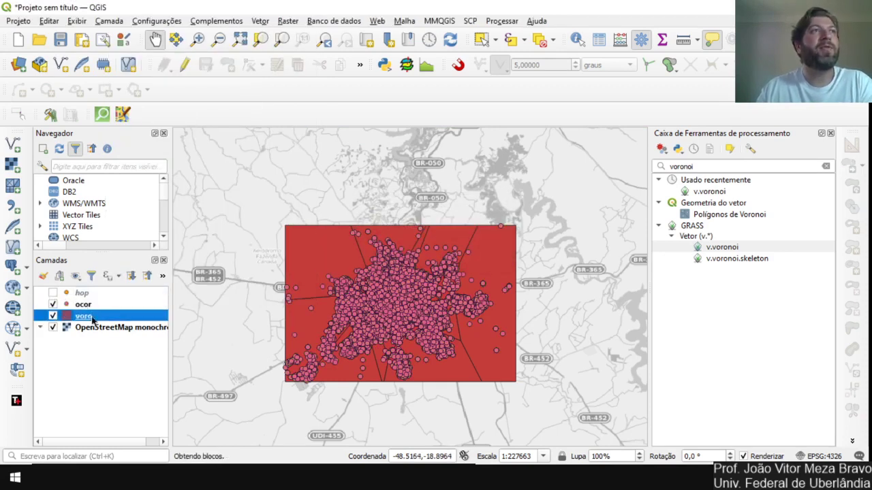
pyautogui.click(93, 294)
pyautogui.click(52, 292)
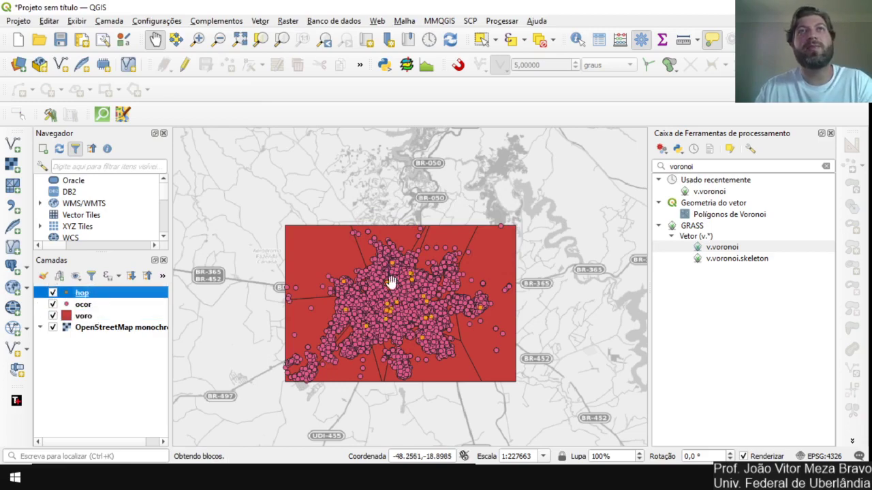
pyautogui.scroll(2, 416, 331)
pyautogui.scroll(-2, 449, 323)
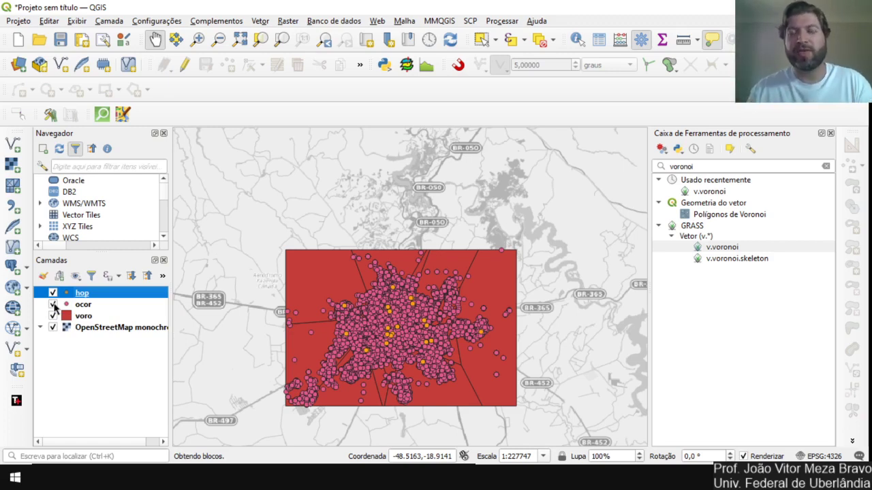
pyautogui.click(96, 366)
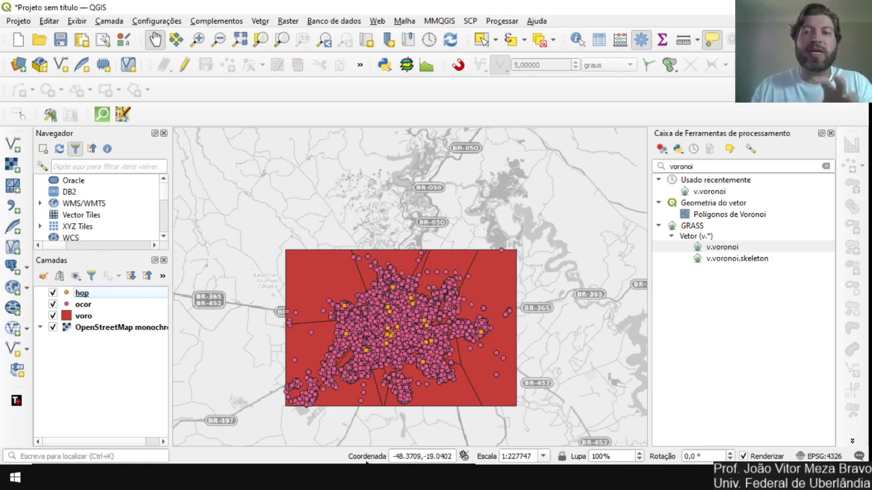
# Count the hop points inside each voro polygon into the field NUMPOINTS, writing the result to a temporary layer.
pyautogui.click(260, 21)
pyautogui.moveTo(280, 81)
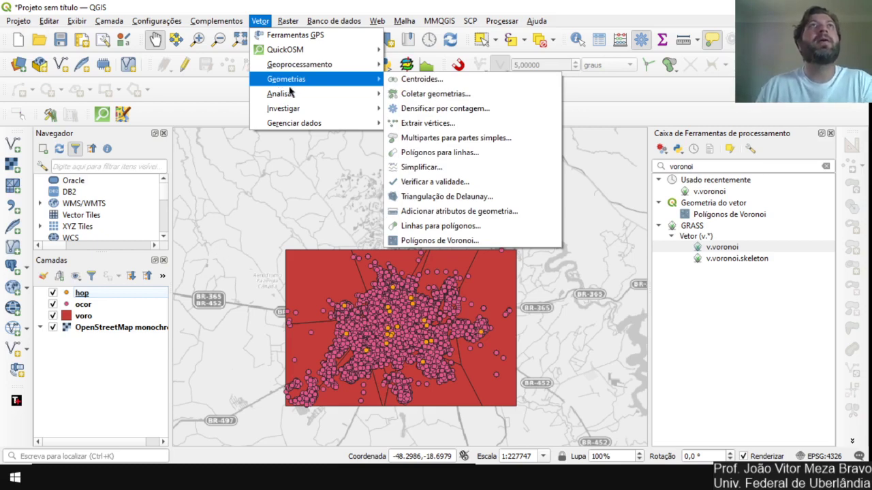
pyautogui.moveTo(301, 92)
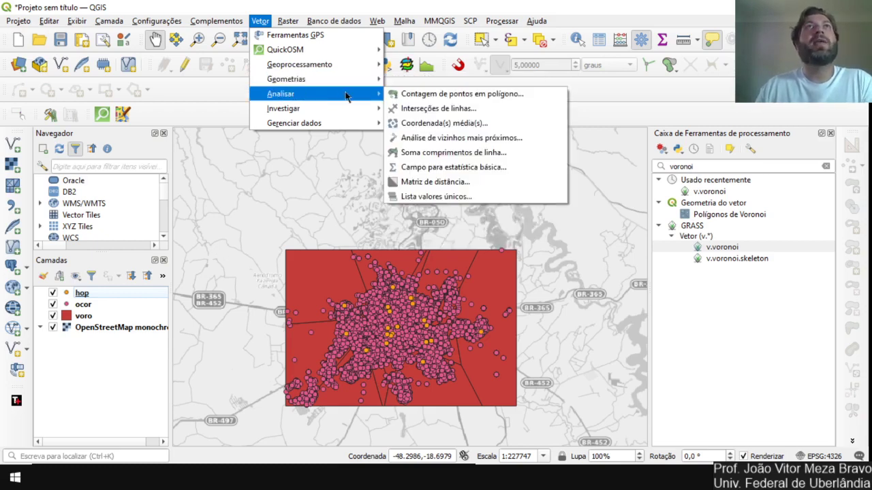
pyautogui.click(405, 94)
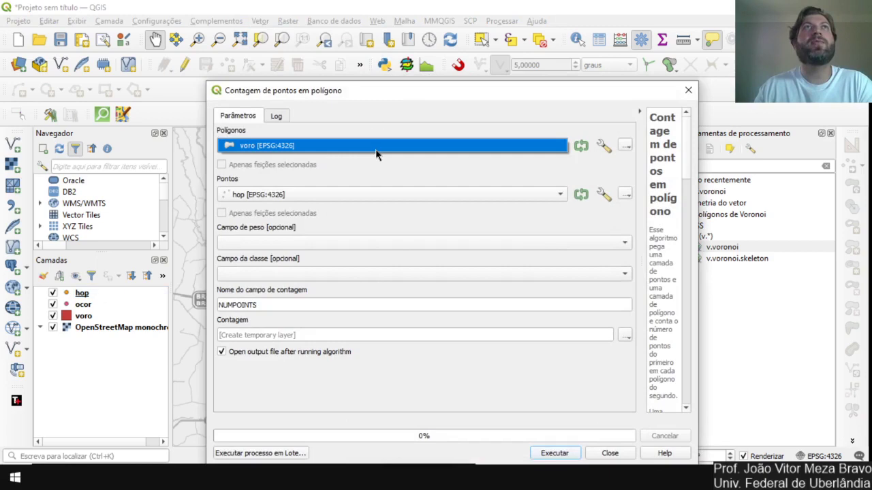
pyautogui.click(393, 194)
pyautogui.click(395, 197)
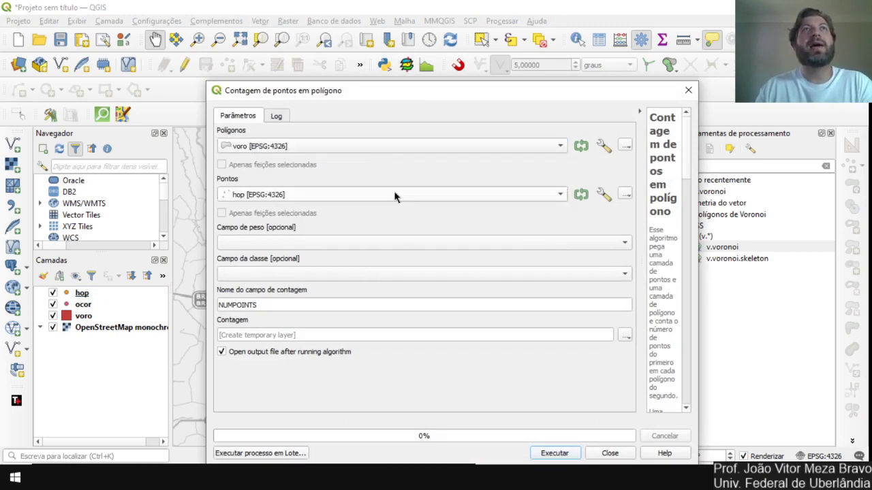
pyautogui.click(553, 454)
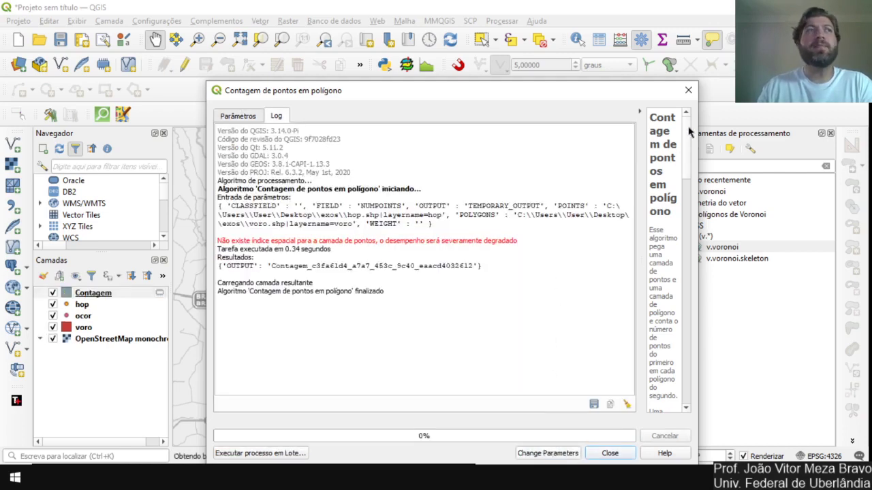
pyautogui.click(688, 90)
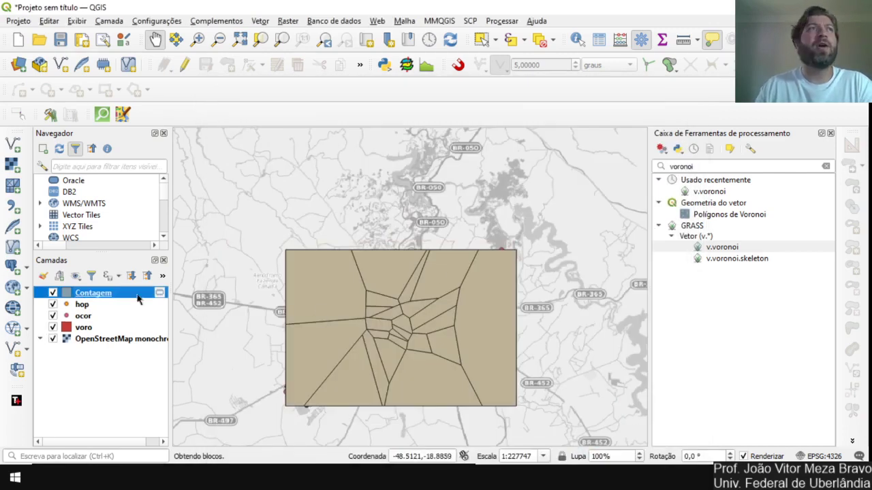
# Inspect the NUMPOINTS values in the Contagem layer's attribute table to check the number of hospitals per polygon.
pyautogui.rightClick(85, 295)
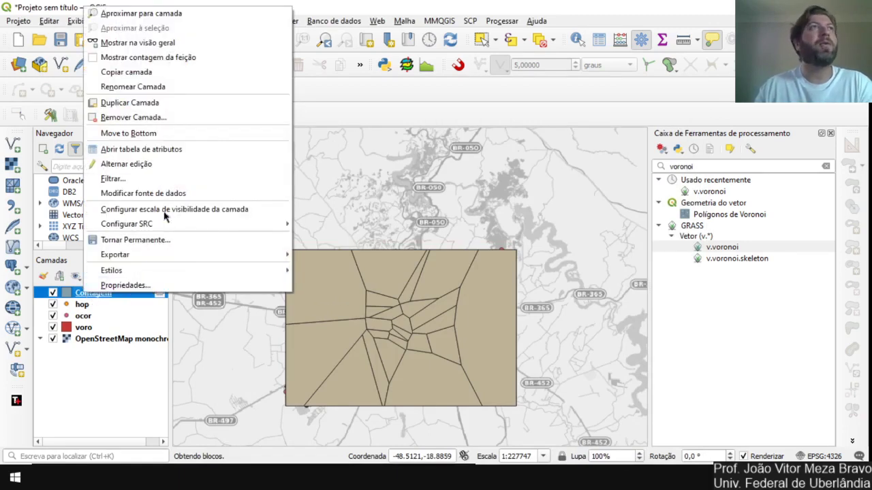
pyautogui.click(198, 163)
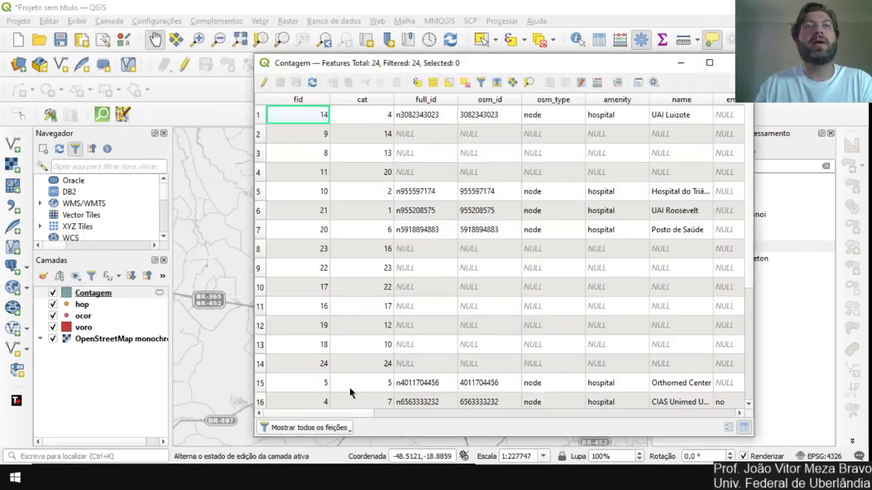
pyautogui.moveTo(324, 413); pyautogui.dragTo(740, 413)
pyautogui.scroll(-3, 745, 243)
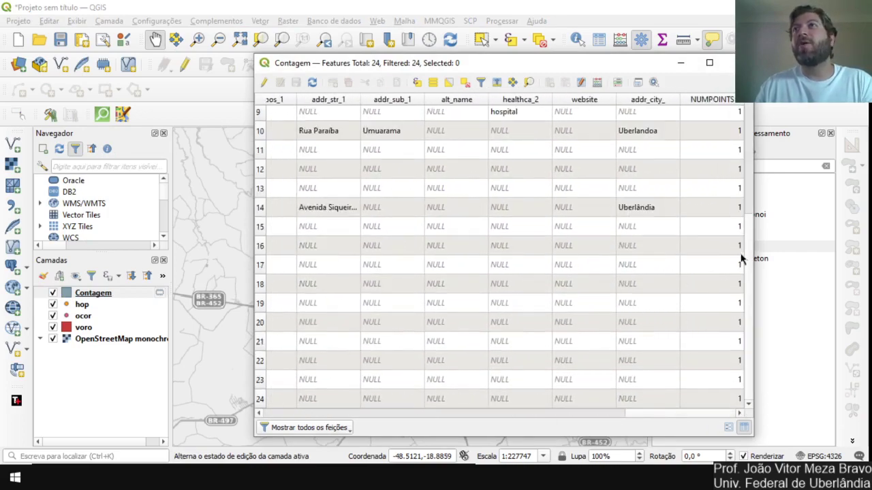
pyautogui.scroll(3, 742, 258)
pyautogui.click(730, 62)
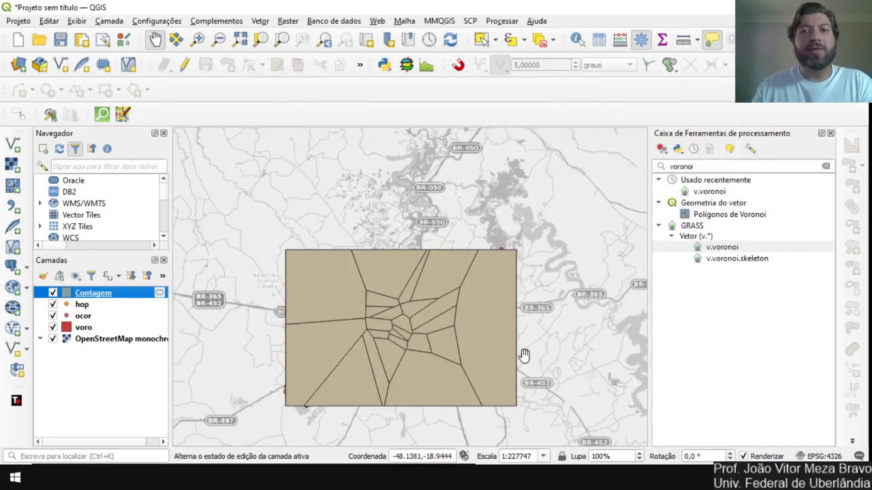
# Remove the Contagem layer holding the hospital counts from the project.
pyautogui.rightClick(93, 300)
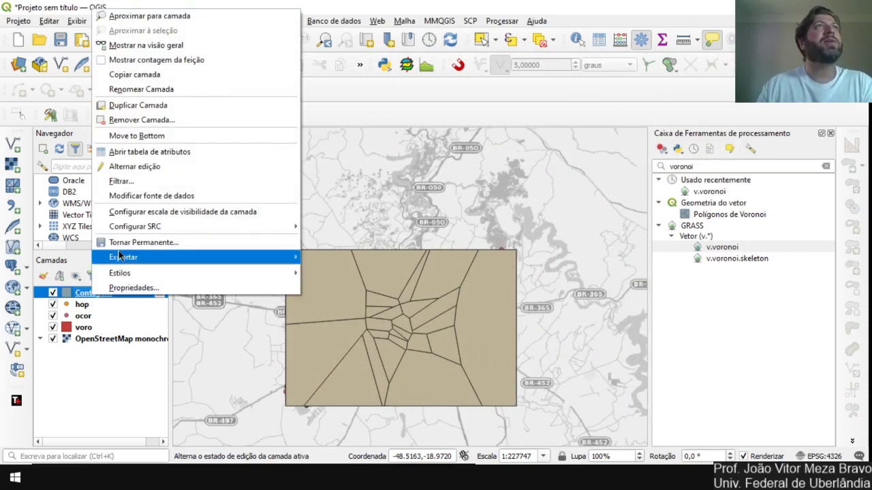
pyautogui.click(133, 117)
pyautogui.click(443, 251)
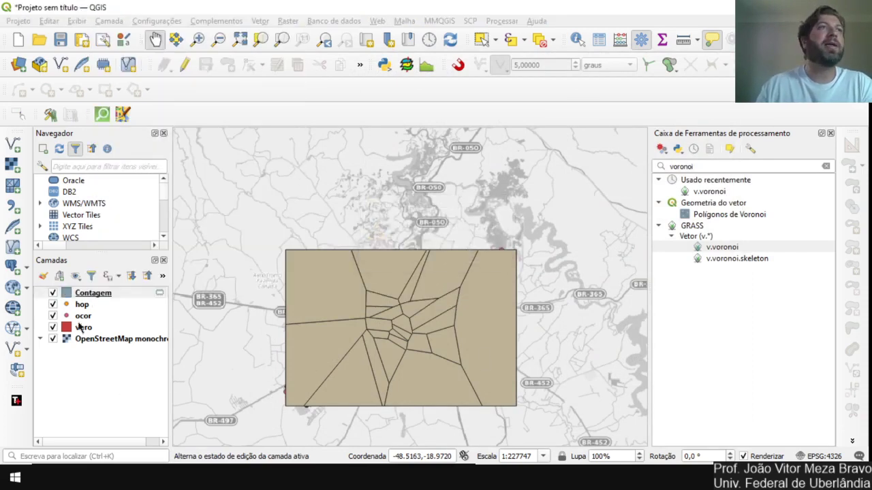
# Count the ocor points inside each voro polygon into the field NUMPOINTS, writing the result to a temporary layer.
pyautogui.click(229, 15)
pyautogui.moveTo(260, 22)
pyautogui.moveTo(323, 86)
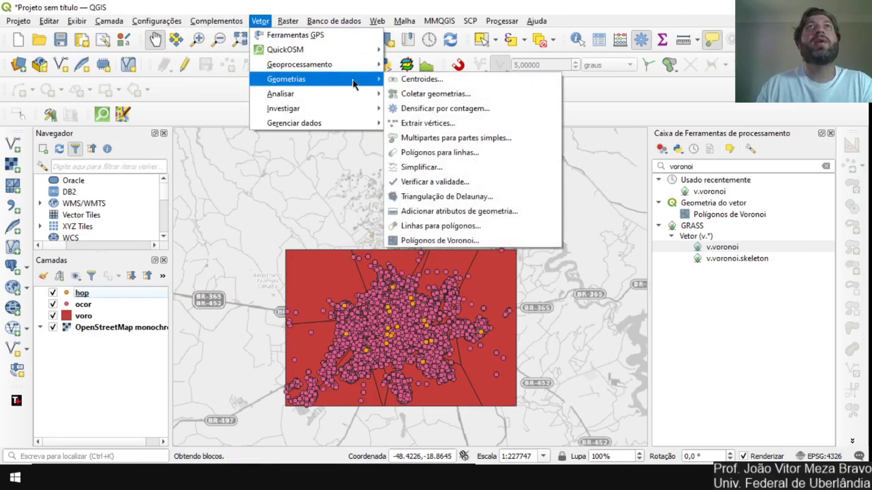
pyautogui.click(390, 94)
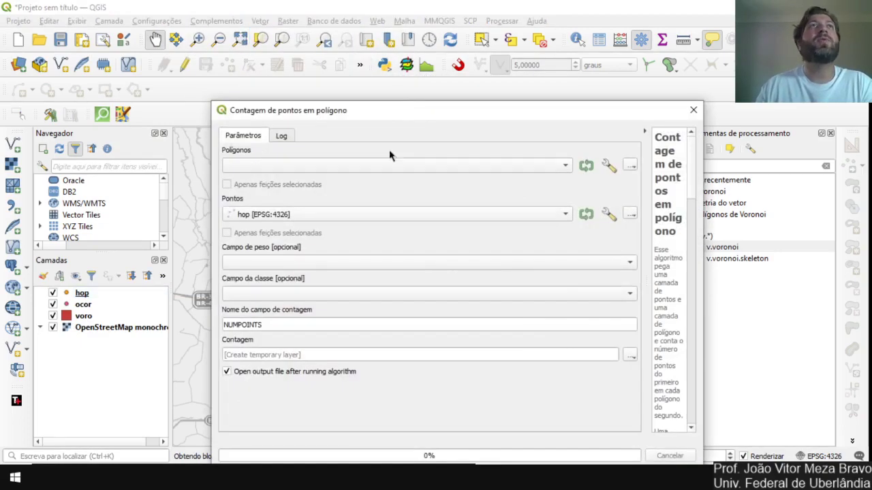
pyautogui.click(387, 214)
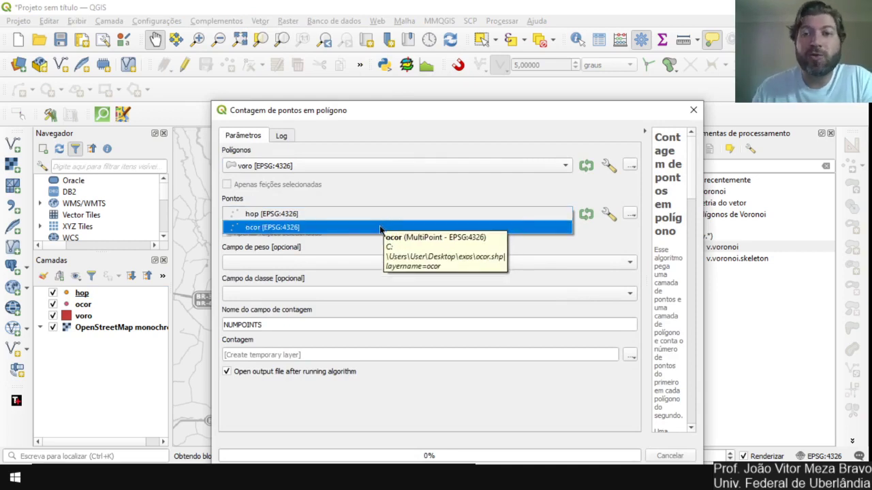
pyautogui.click(380, 229)
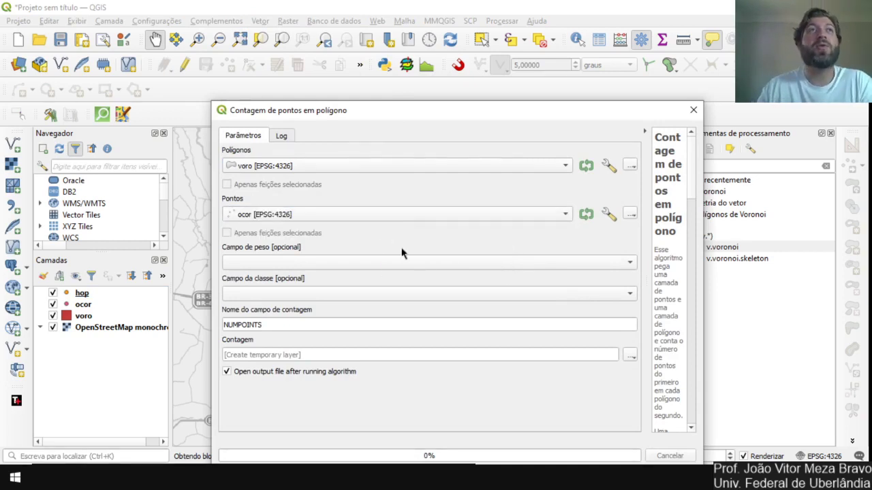
pyautogui.moveTo(622, 116); pyautogui.dragTo(618, 24)
pyautogui.click(566, 381)
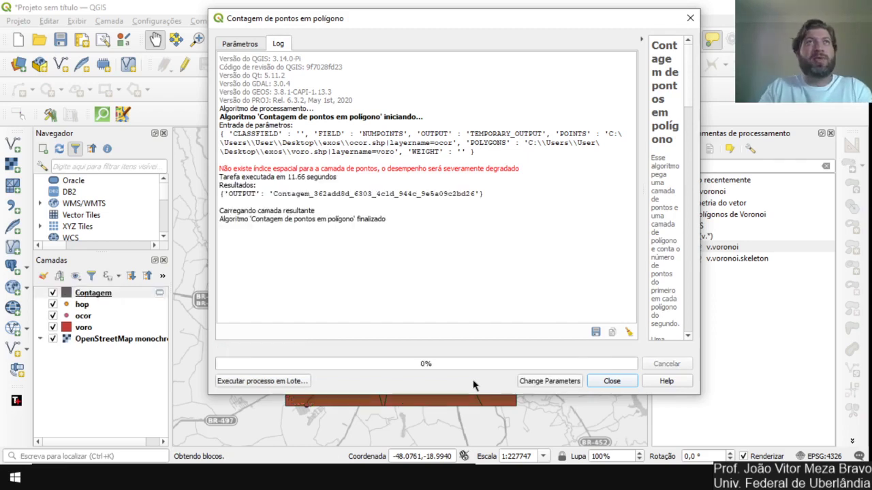
pyautogui.click(689, 18)
pyautogui.rightClick(79, 295)
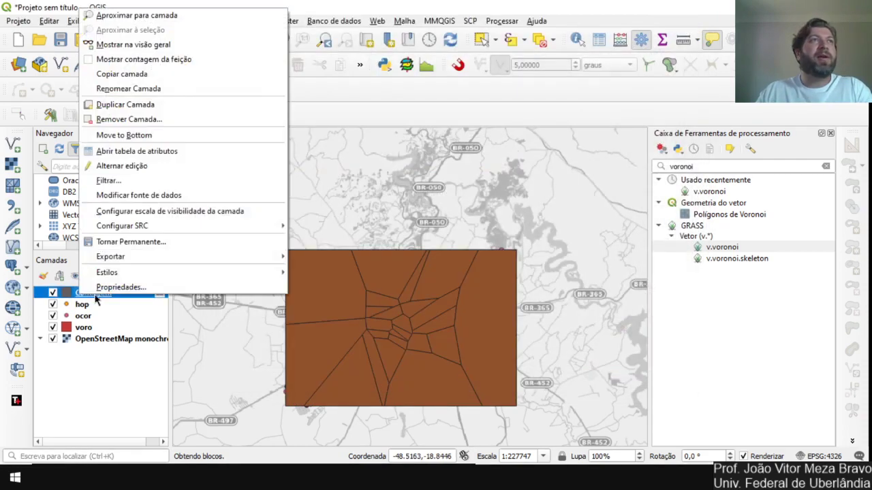
pyautogui.click(225, 285)
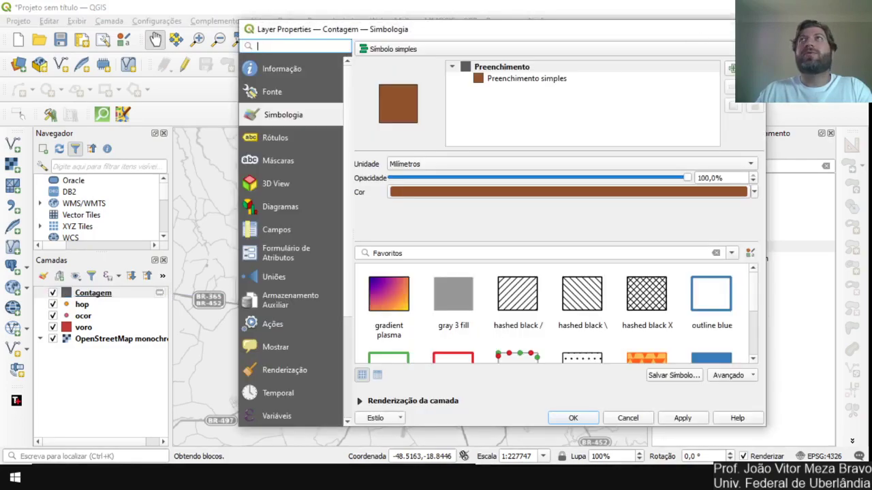
pyautogui.click(758, 30)
# Sort the Contagem attribute table by NUMPOINTS, select the polygon with the highest count to locate it on the map, and clear the selection.
pyautogui.rightClick(89, 296)
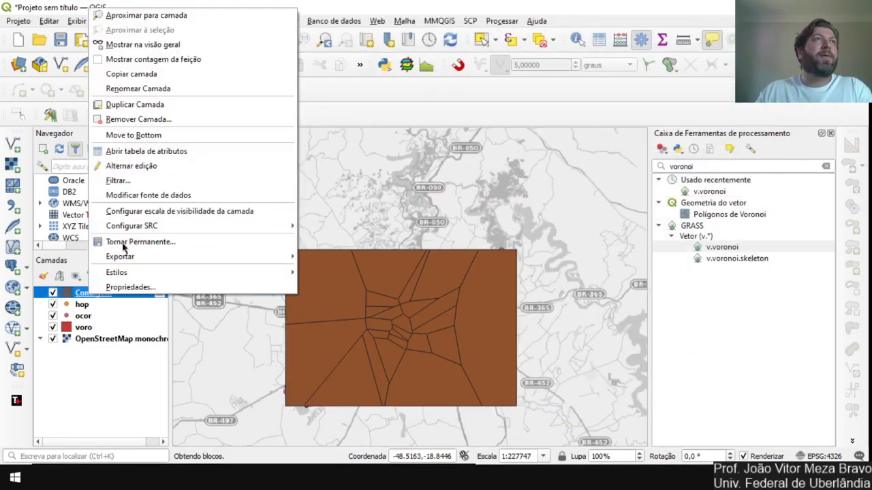
pyautogui.click(141, 152)
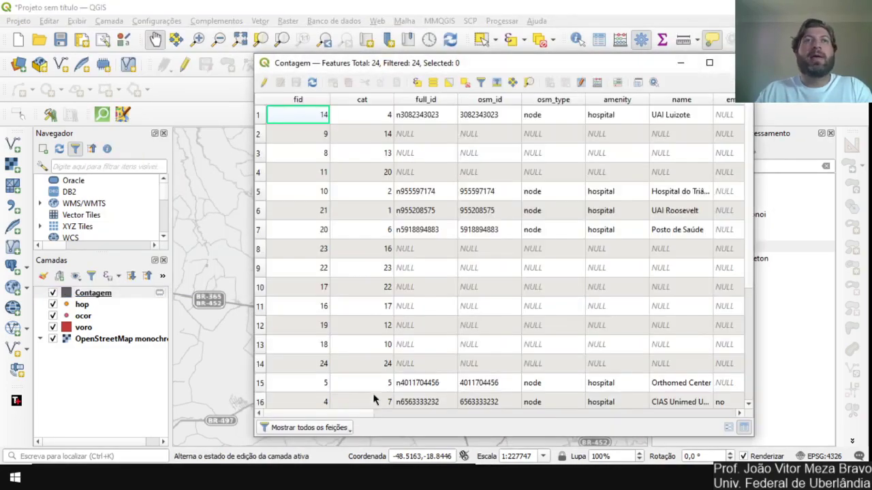
pyautogui.moveTo(329, 414); pyautogui.dragTo(731, 401)
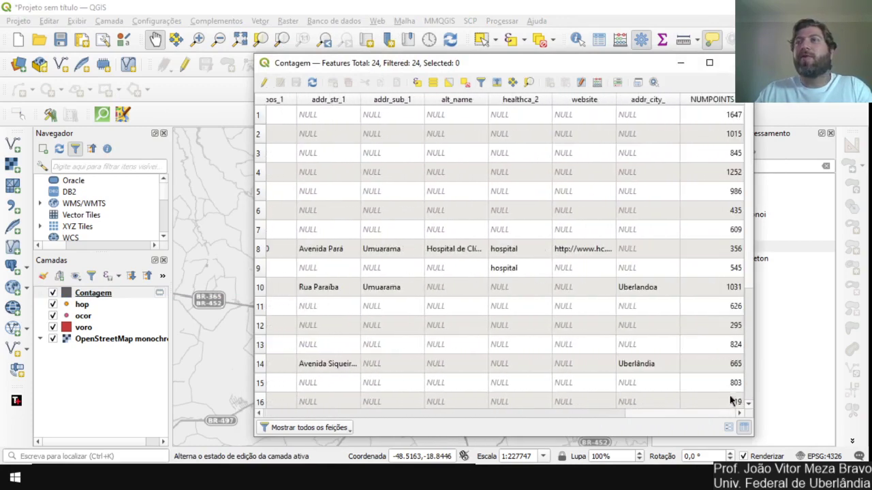
pyautogui.click(729, 99)
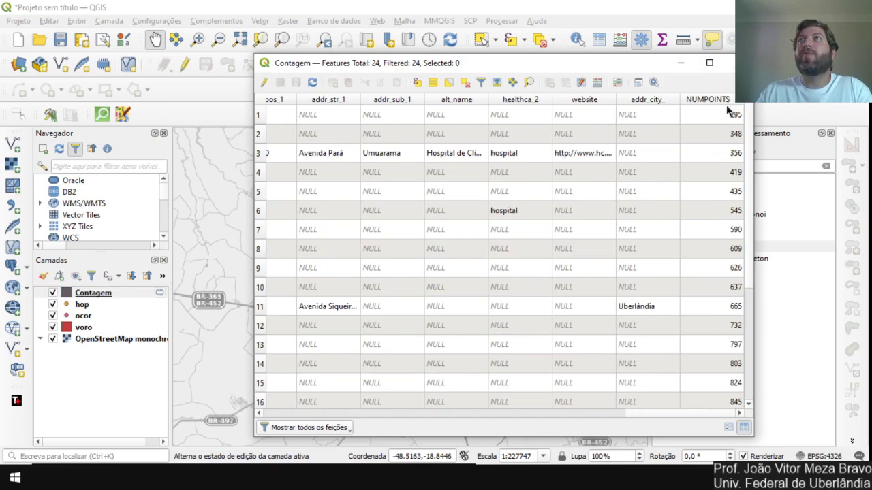
pyautogui.moveTo(749, 143); pyautogui.dragTo(766, 295)
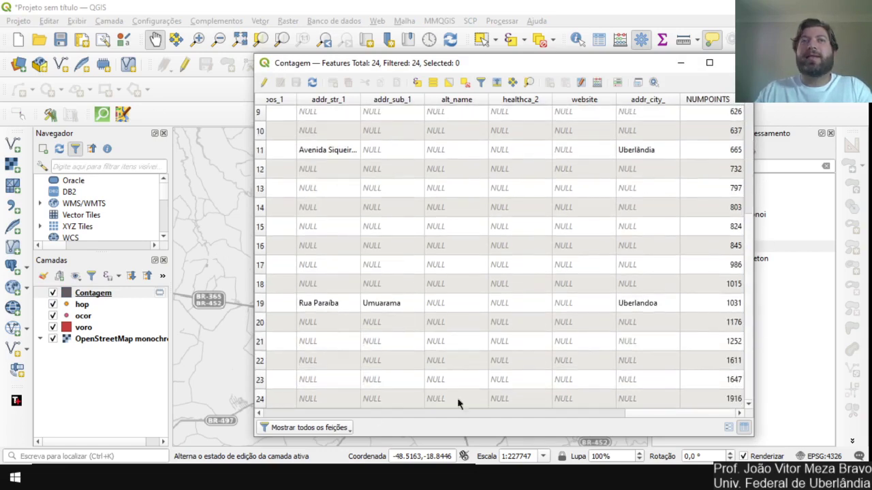
pyautogui.click(261, 402)
pyautogui.click(679, 62)
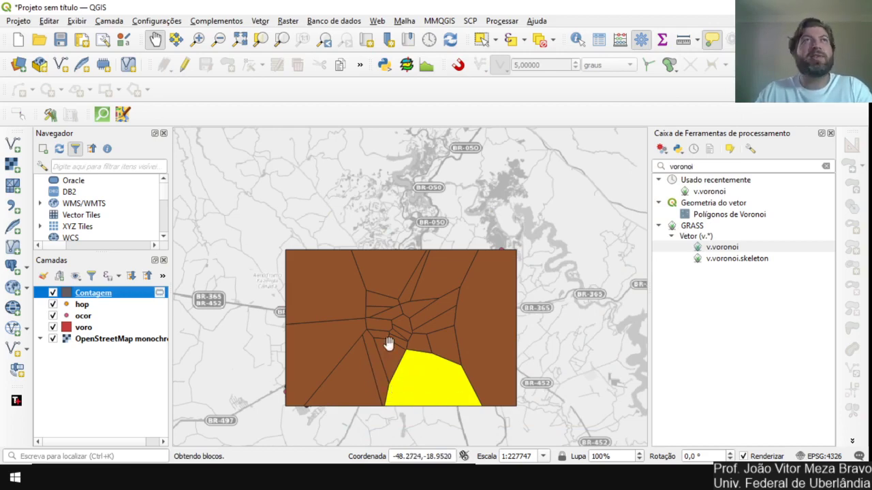
pyautogui.click(538, 41)
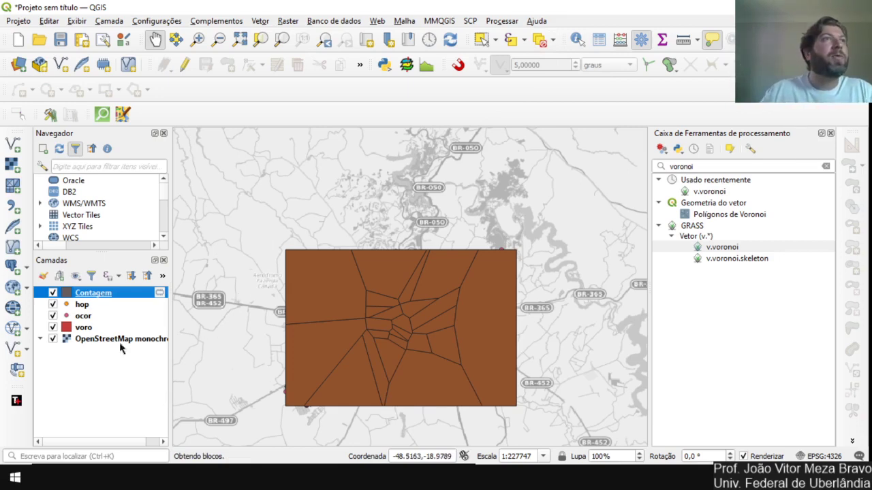
# Move the hop layer above Contagem and give Contagem a graduated symbology based on NUMPOINTS.
pyautogui.moveTo(86, 306); pyautogui.dragTo(83, 292)
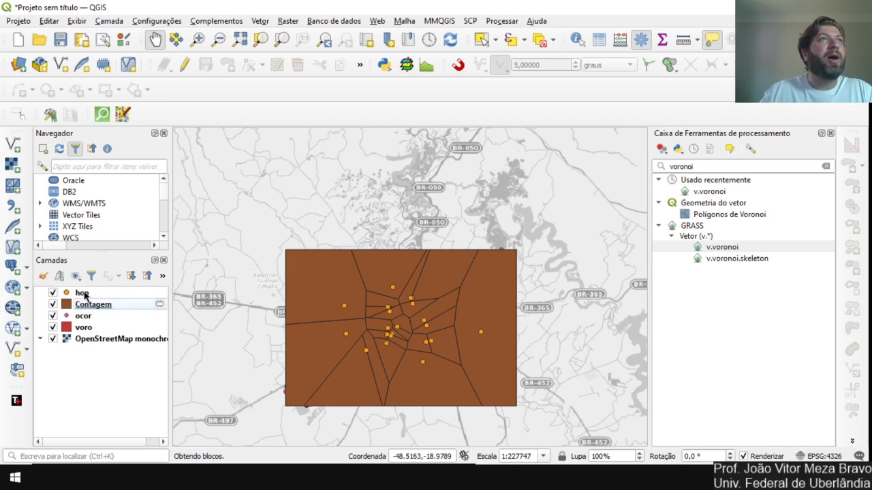
pyautogui.click(109, 311)
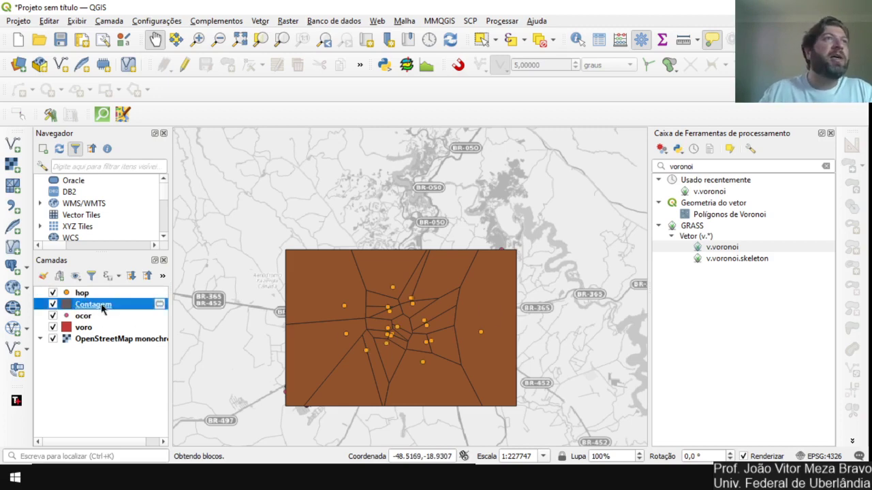
pyautogui.rightClick(103, 307)
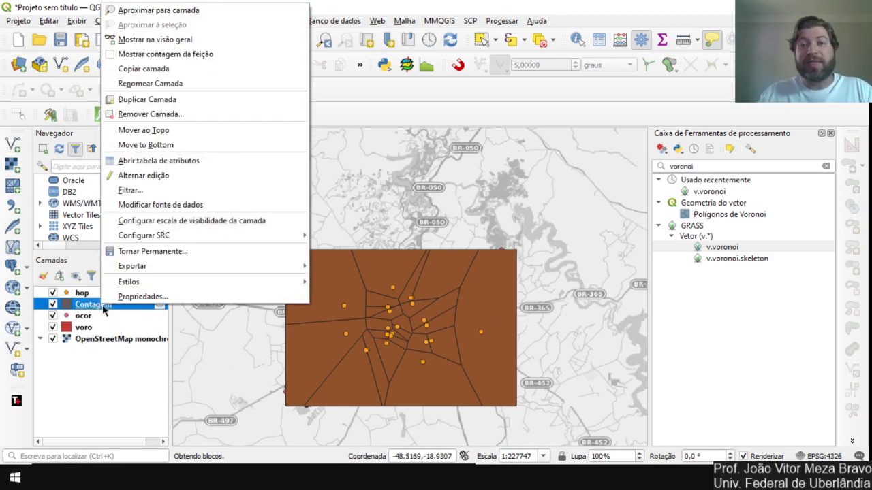
pyautogui.click(148, 300)
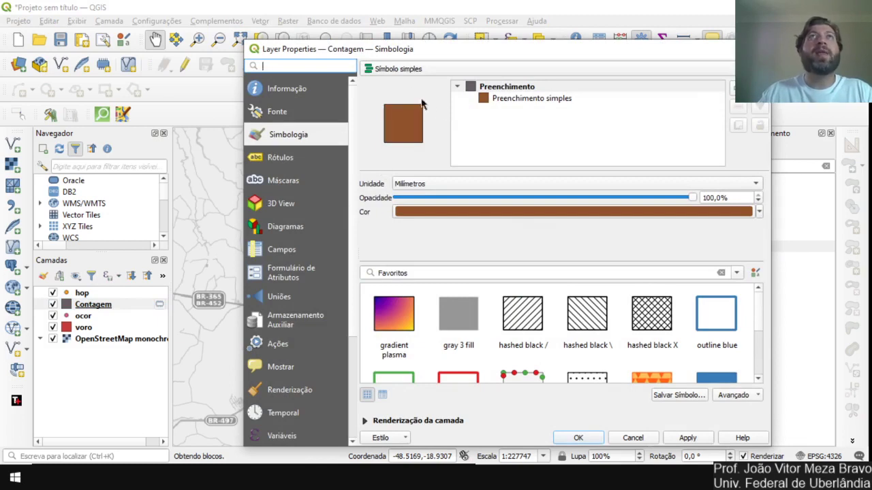
pyautogui.click(411, 74)
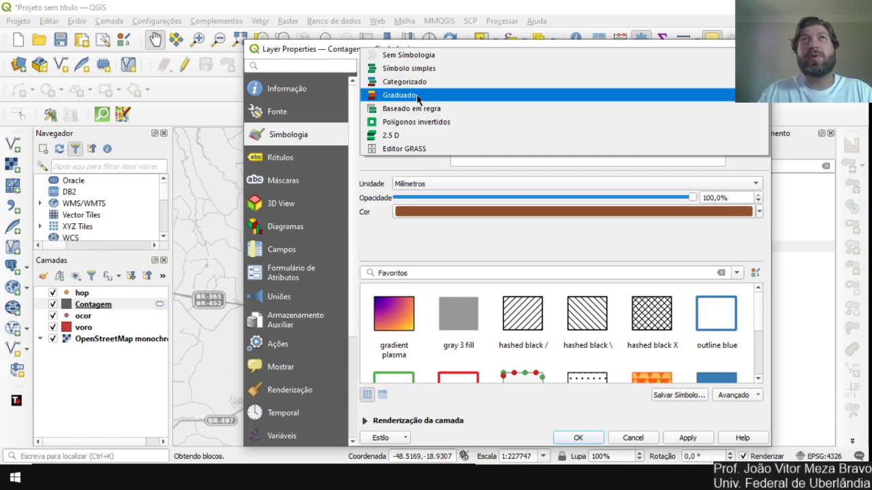
pyautogui.click(417, 95)
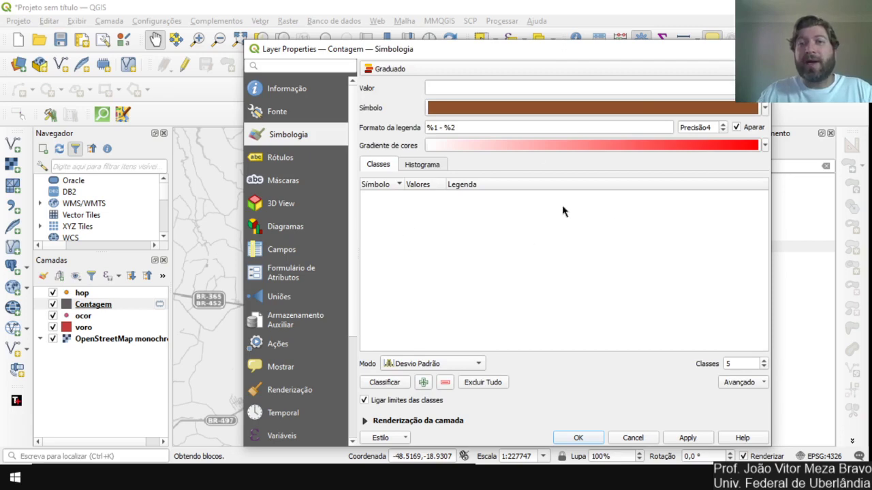
pyautogui.click(579, 88)
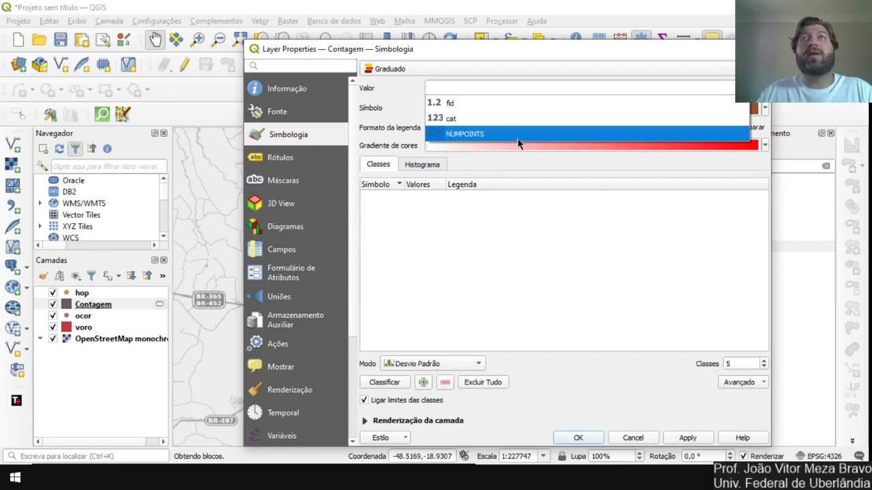
pyautogui.click(660, 139)
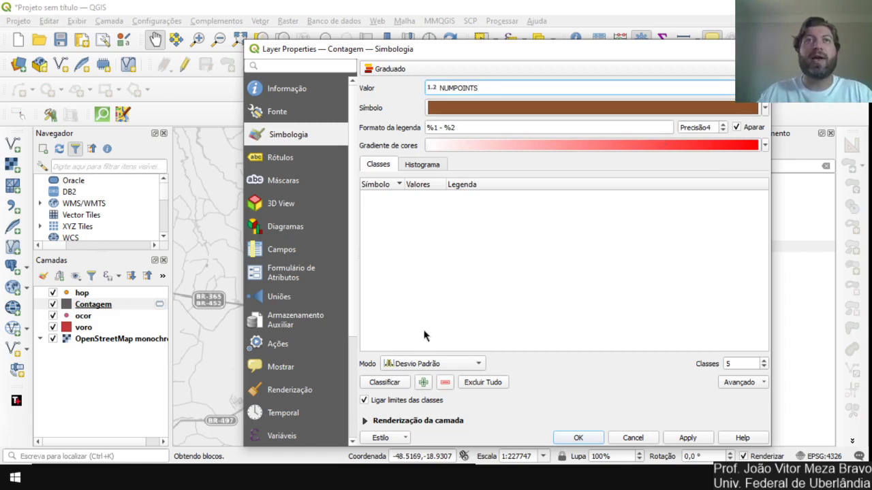
# Classify Contagem's NUMPOINTS values by equal interval (Intervalo Igual), and switch the mode to equal count (Quartil).
pyautogui.click(449, 363)
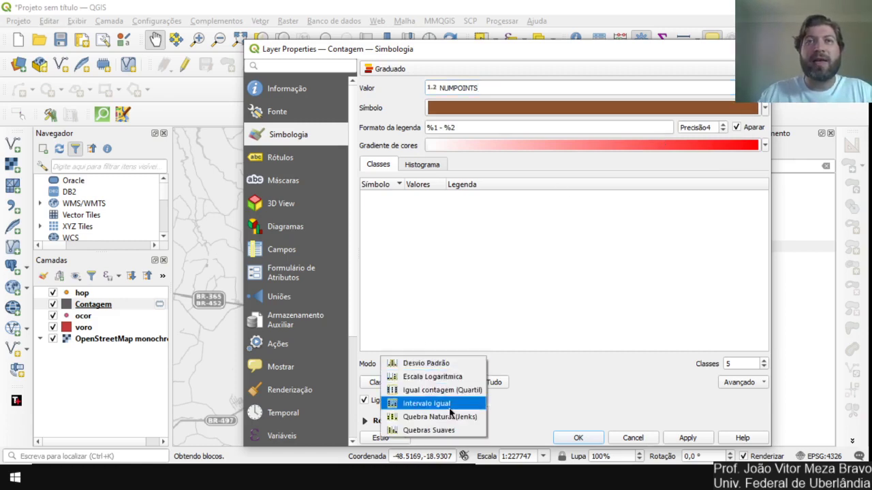
pyautogui.click(449, 406)
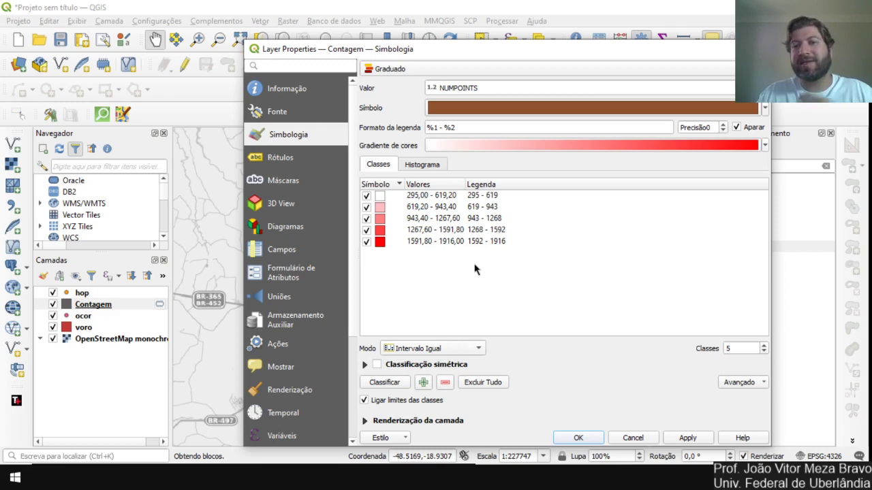
pyautogui.click(455, 350)
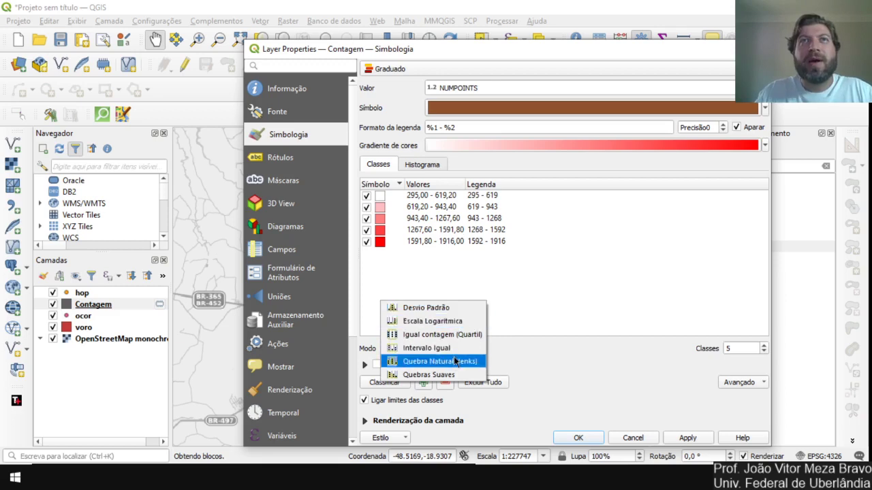
pyautogui.click(455, 336)
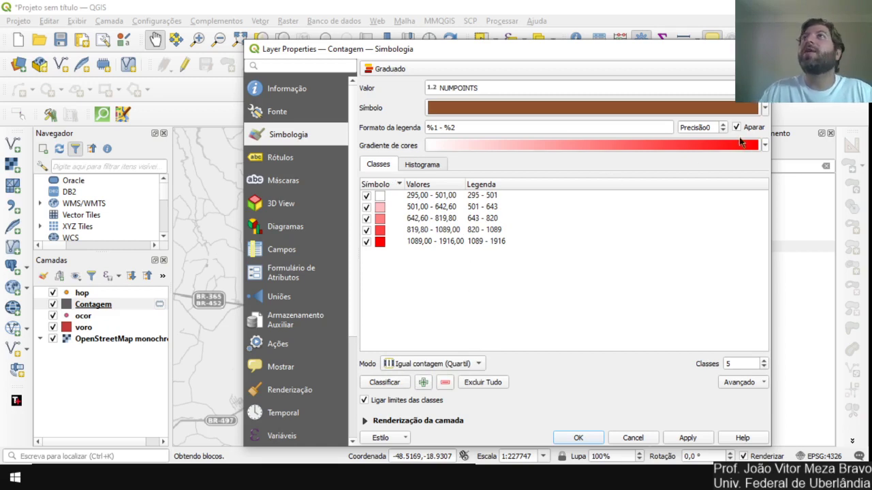
# Colour Contagem's classes with the inverted Spectral colour ramp and apply the symbology.
pyautogui.click(764, 144)
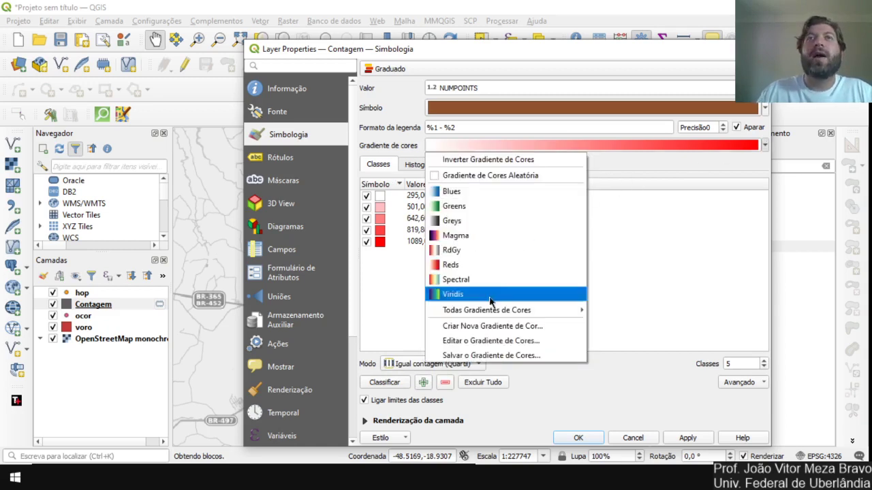
pyautogui.click(505, 280)
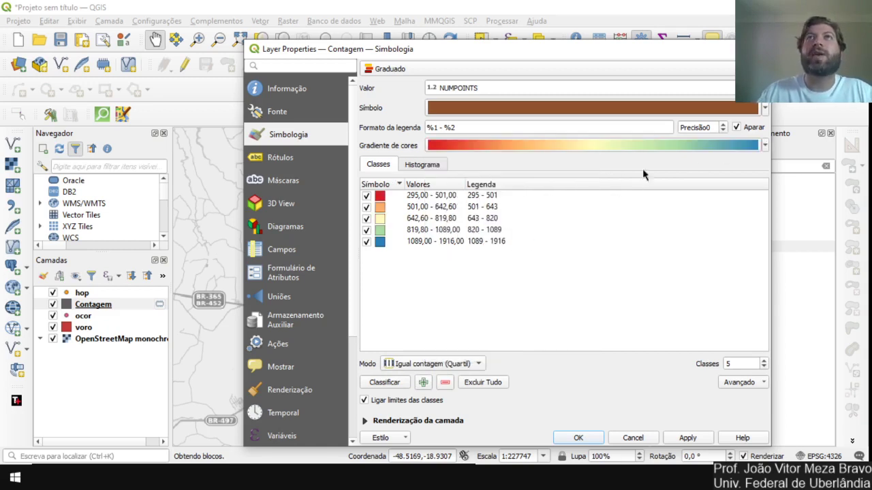
pyautogui.click(764, 144)
pyautogui.click(541, 161)
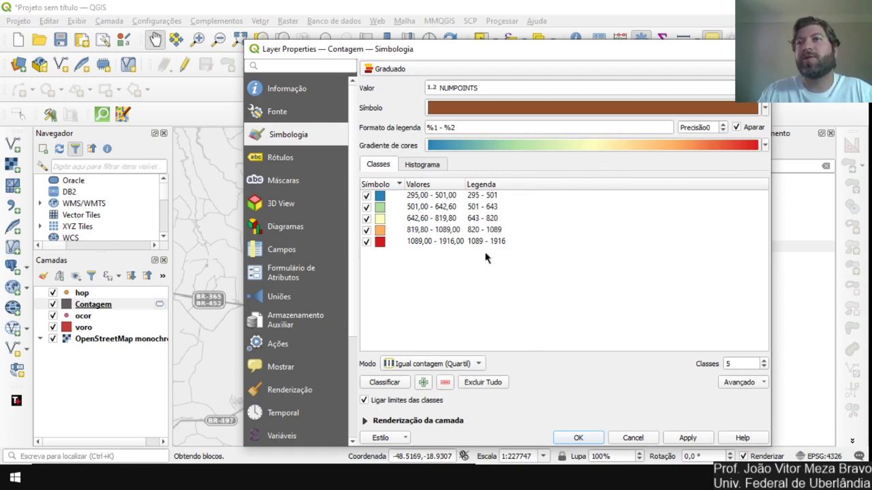
pyautogui.click(687, 438)
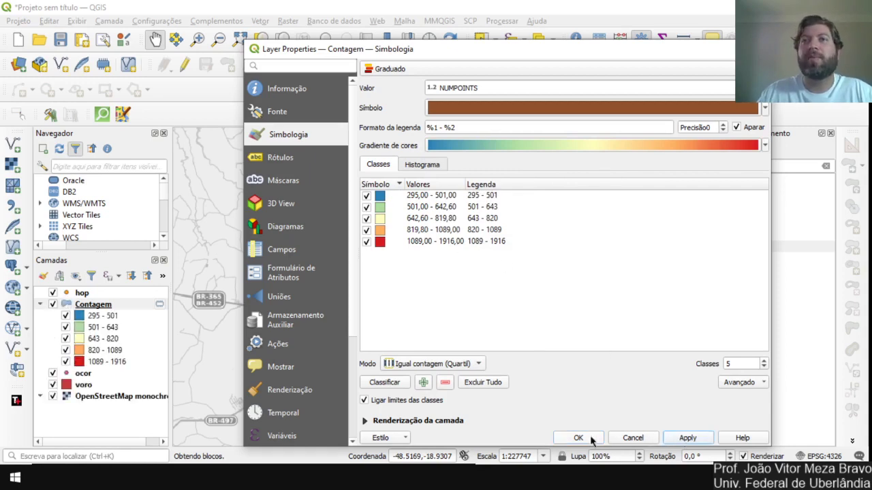
pyautogui.click(587, 437)
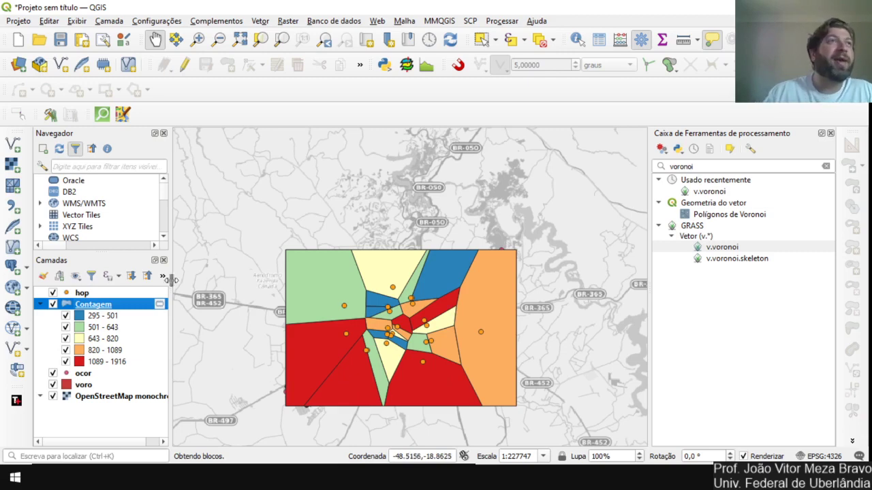
# Reclassify the Contagem layer's NUMPOINTS classes by natural breaks (Jenks) and apply the symbology.
pyautogui.rightClick(90, 306)
pyautogui.click(110, 298)
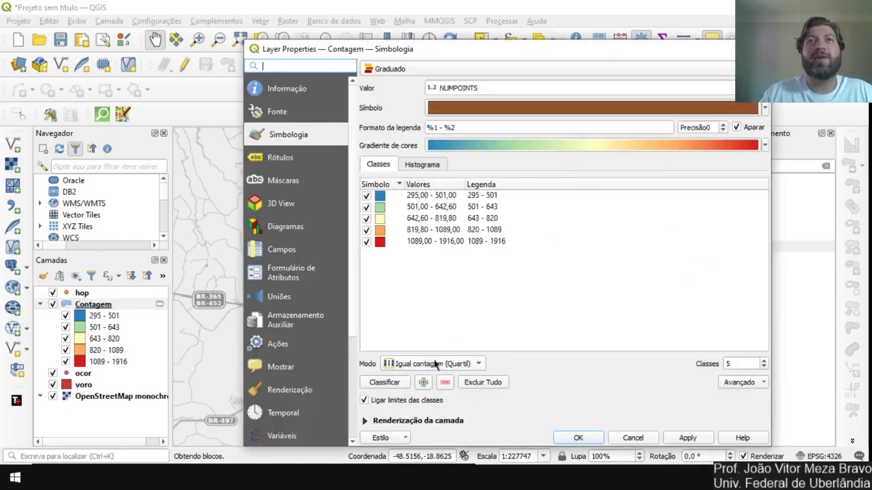
pyautogui.click(434, 365)
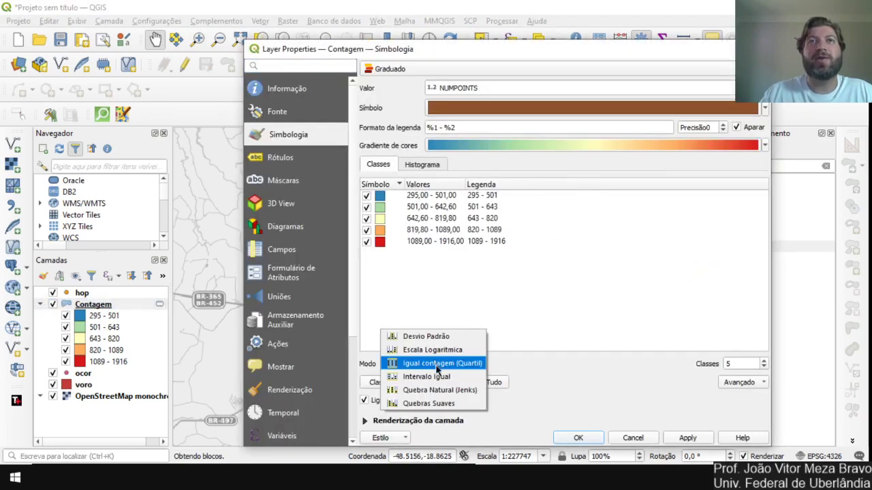
pyautogui.click(438, 392)
pyautogui.click(687, 438)
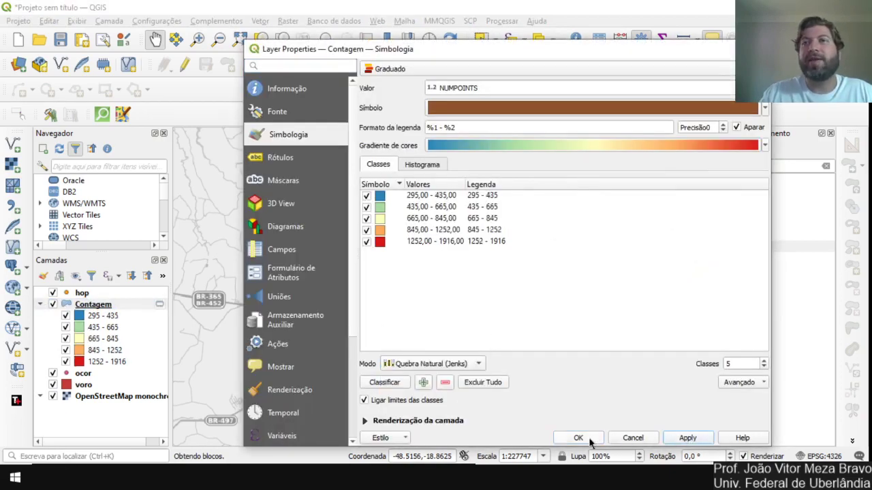
pyautogui.click(577, 438)
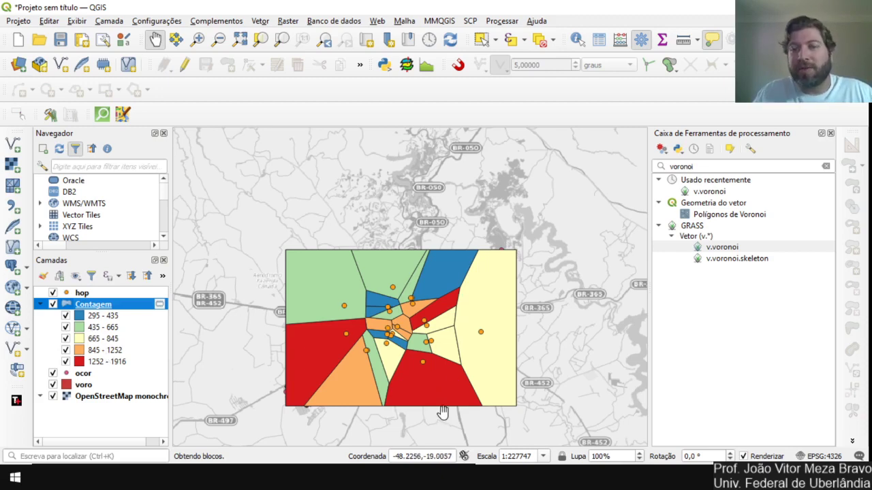
# Hide the Contagem layer and generate hub lines as temp5.shp with hop as hub layer, ocor as spoke layer and Nearest Hub allocation.
pyautogui.click(53, 305)
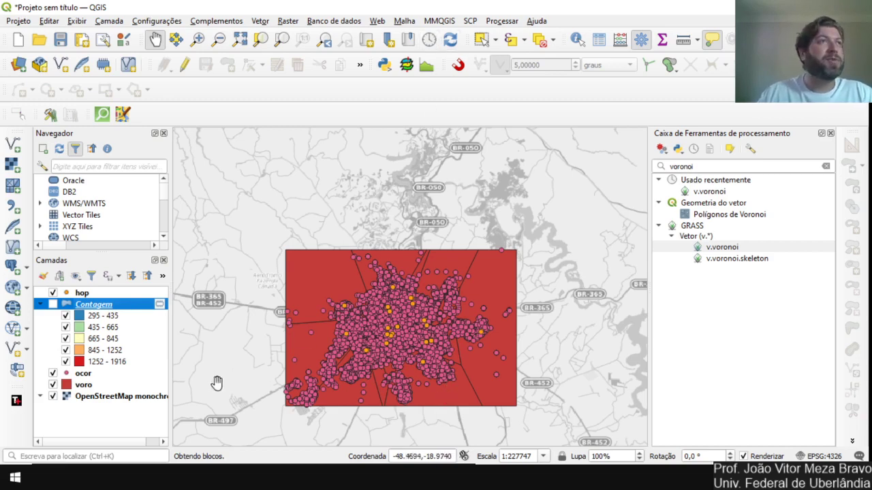
pyautogui.click(449, 25)
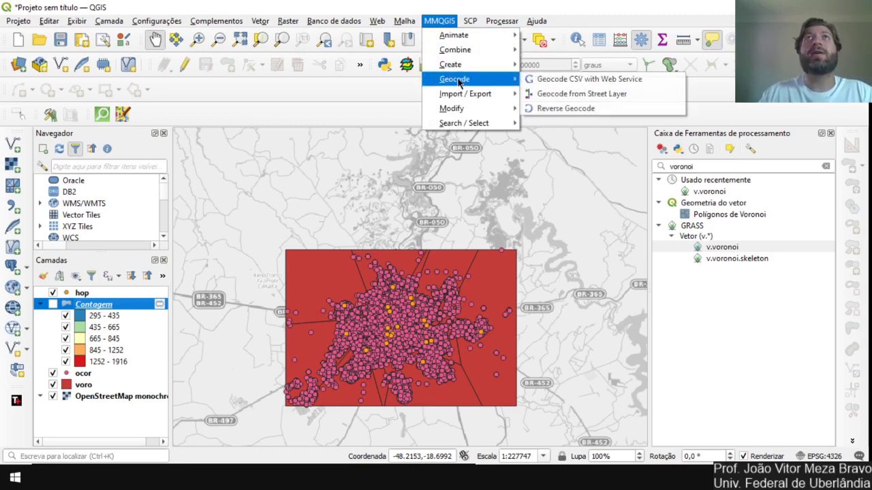
pyautogui.moveTo(484, 67)
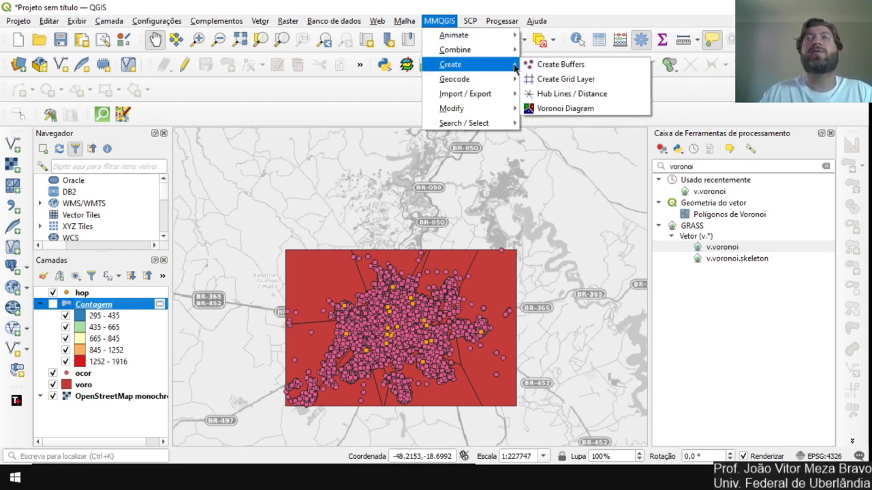
pyautogui.click(550, 96)
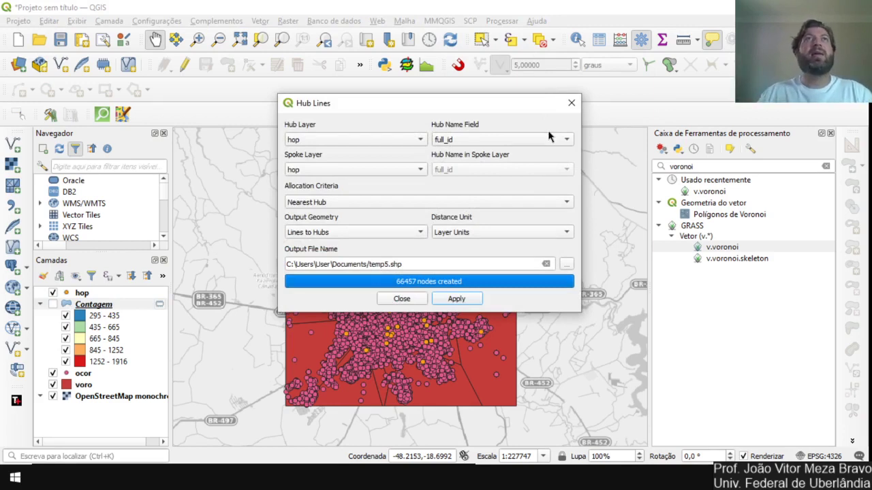
pyautogui.click(415, 140)
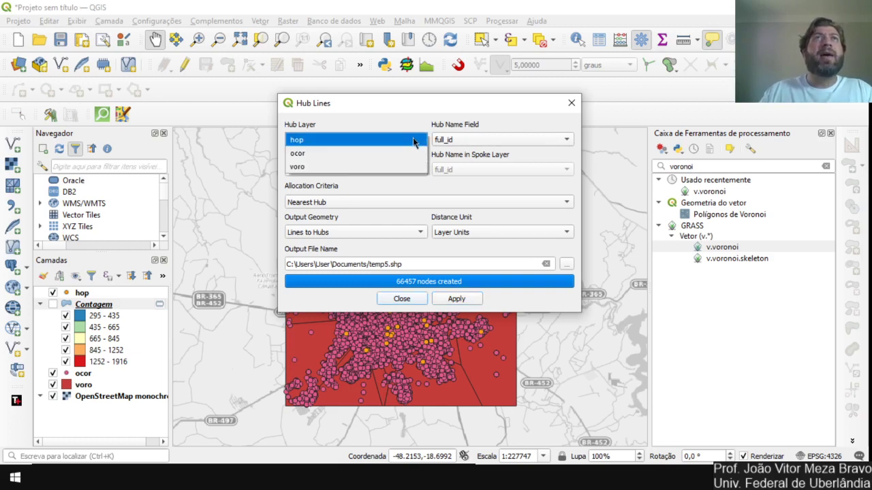
pyautogui.click(416, 140)
pyautogui.click(416, 171)
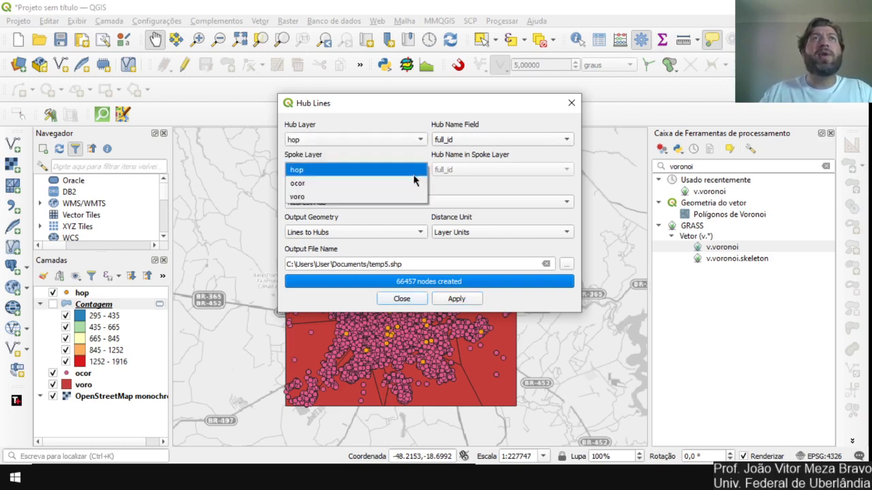
pyautogui.click(414, 184)
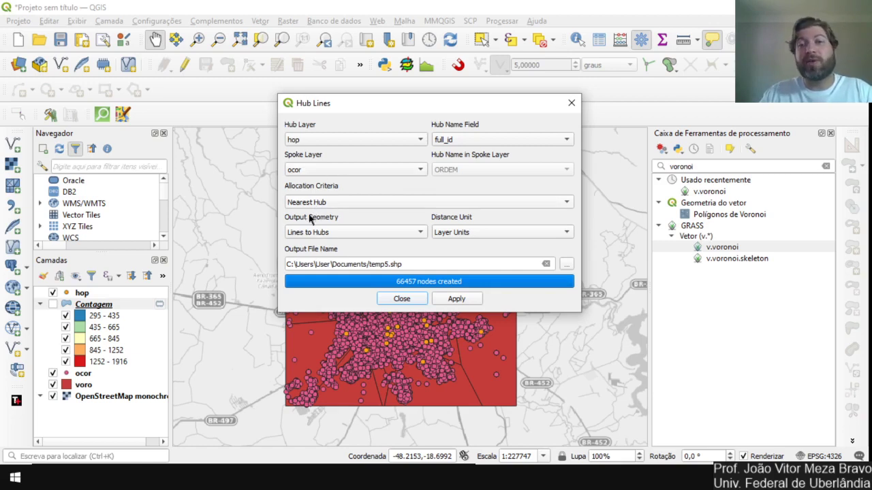
pyautogui.click(459, 299)
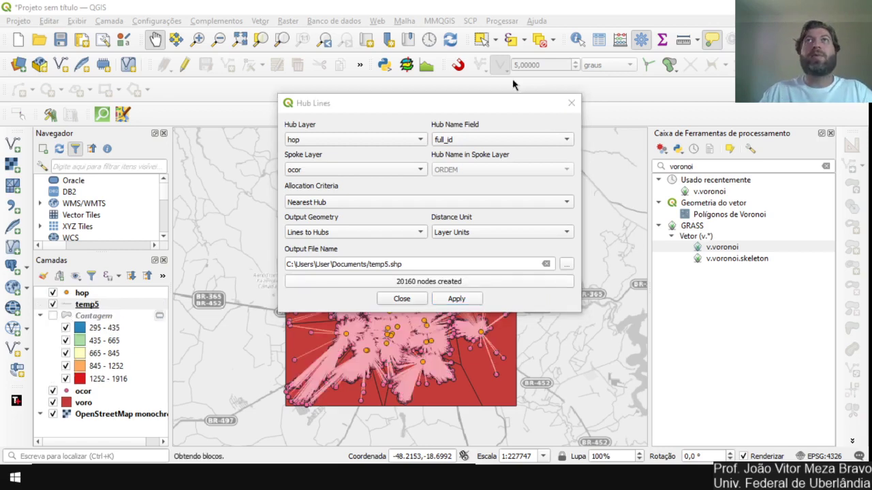
pyautogui.click(571, 104)
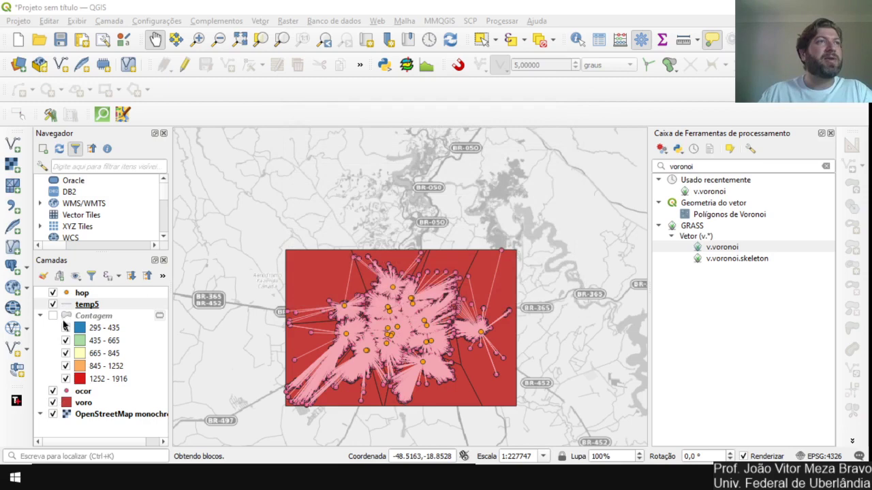
# Hide the ocor and voro layers so only the hub lines and hospitals show over the base map.
pyautogui.click(53, 392)
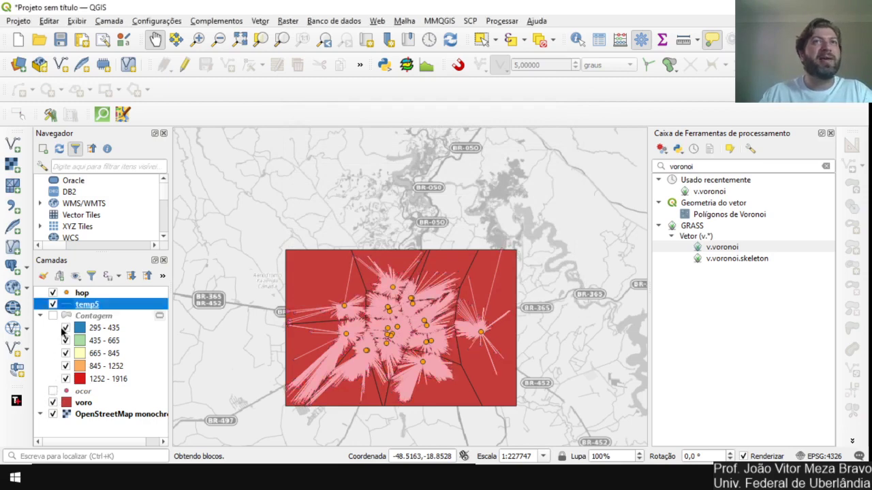
pyautogui.click(53, 402)
pyautogui.scroll(1, 395, 331)
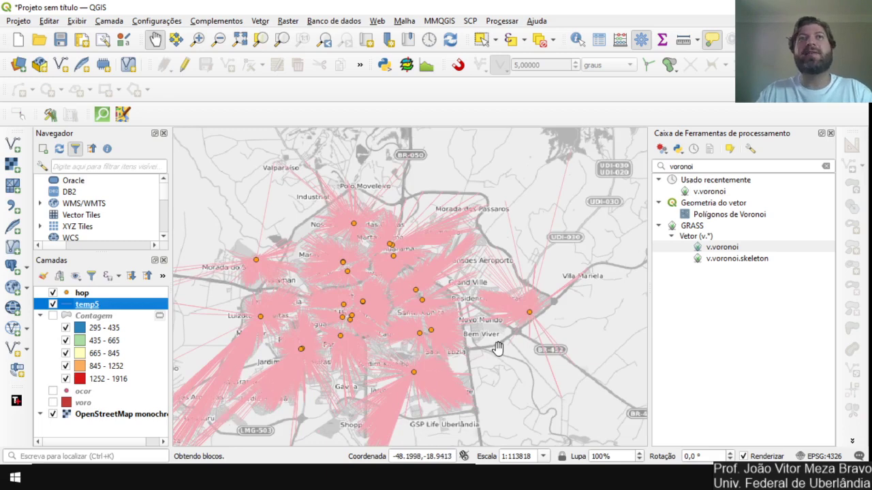
pyautogui.moveTo(497, 347); pyautogui.dragTo(521, 346)
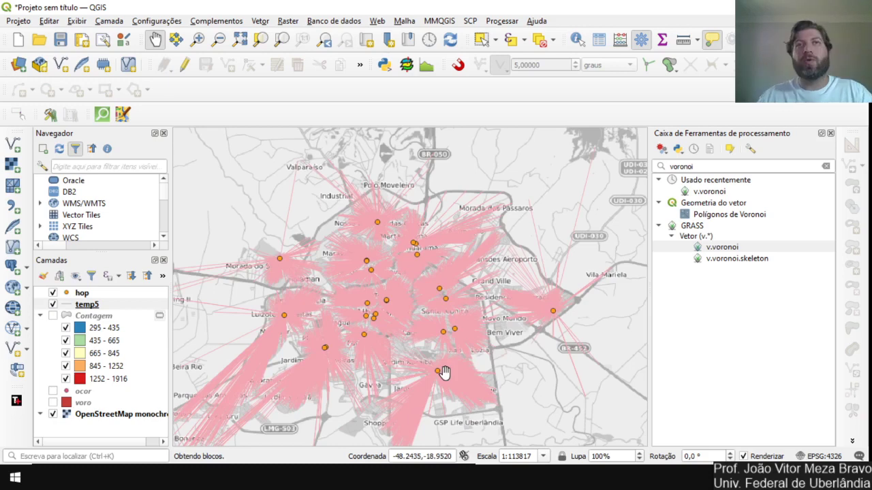
pyautogui.rightClick(98, 306)
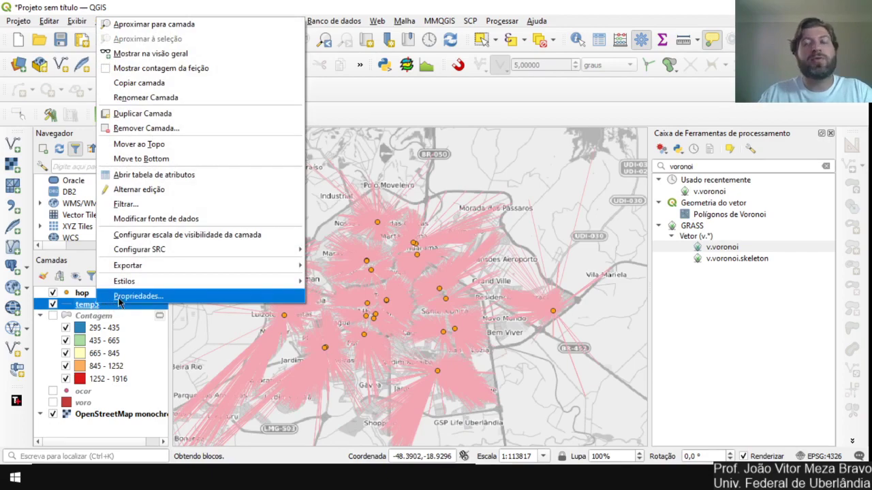
pyautogui.click(119, 298)
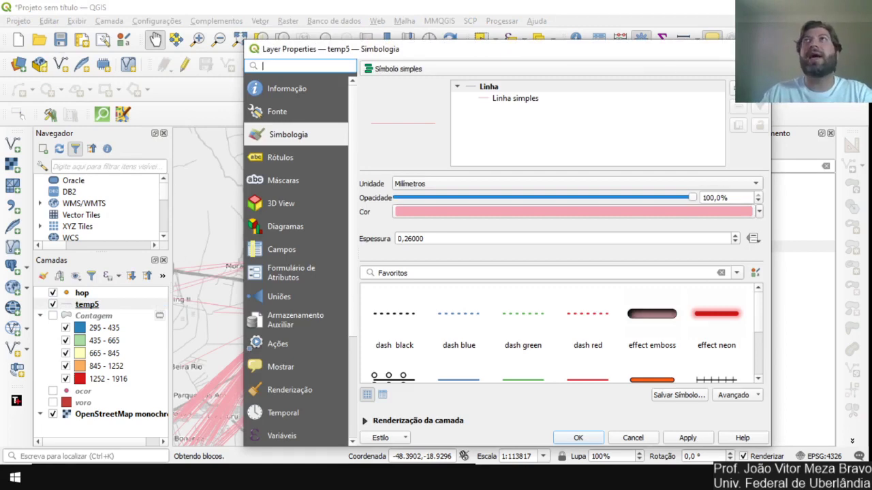
pyautogui.press('Escape')
# Open the temp5 attribute table full screen and examine its HubName and HubDist columns.
pyautogui.click(89, 305)
pyautogui.rightClick(91, 308)
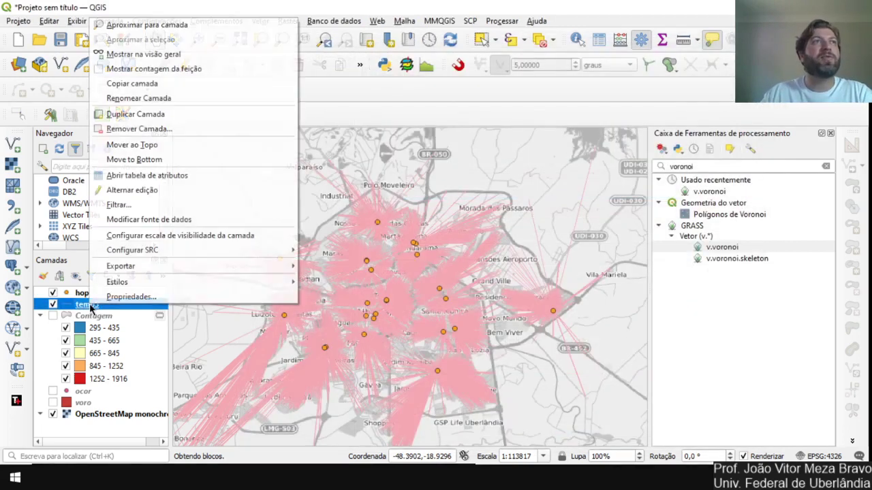
pyautogui.click(167, 176)
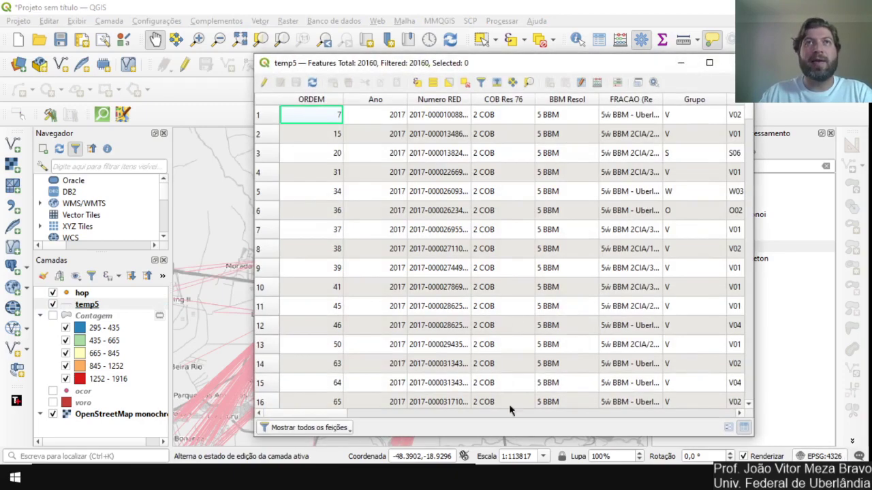
pyautogui.moveTo(335, 412); pyautogui.dragTo(748, 406)
pyautogui.moveTo(751, 119); pyautogui.dragTo(726, 99)
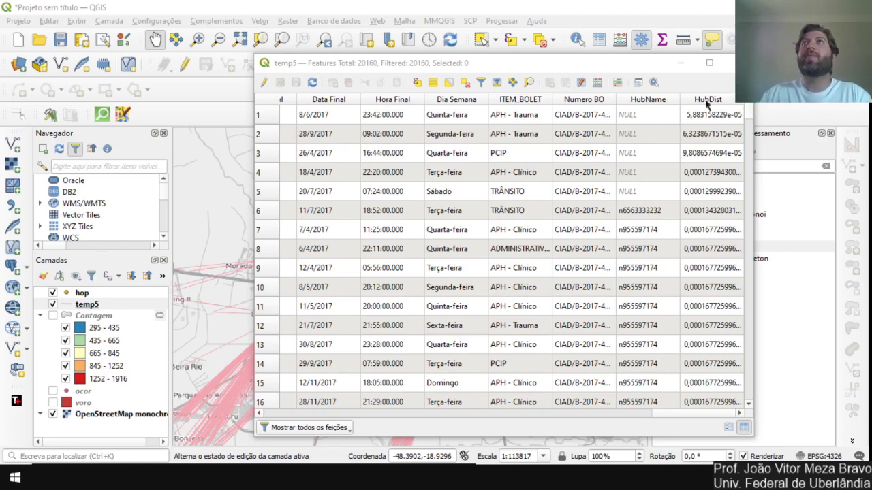
pyautogui.click(712, 63)
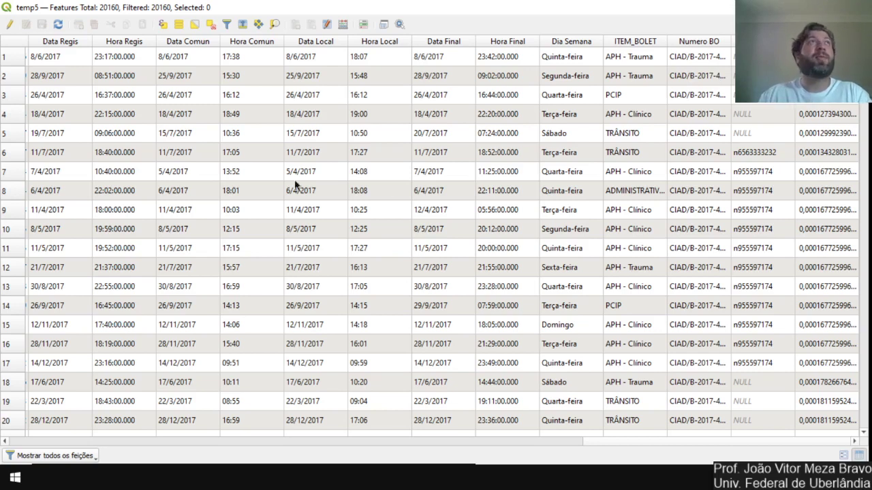
# Enable editing on temp5 and enter the field calculator expression "HubDist" *111120 to convert degrees to metres.
pyautogui.click(10, 25)
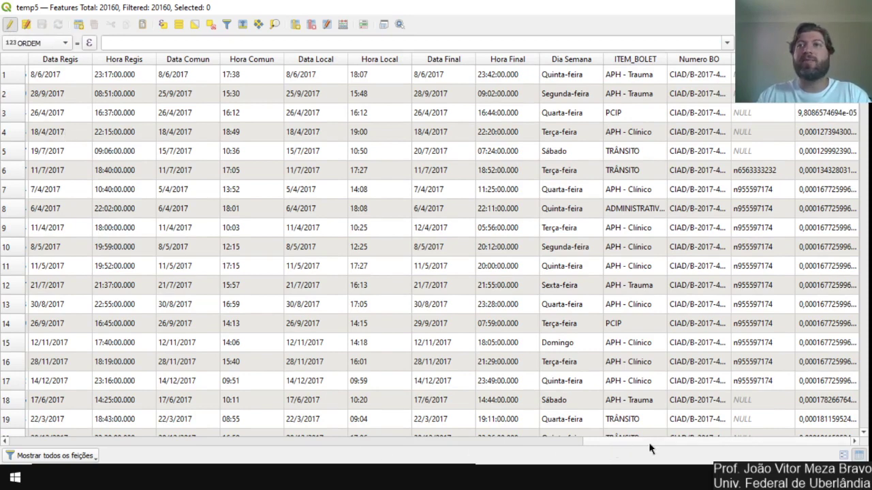
pyautogui.click(344, 25)
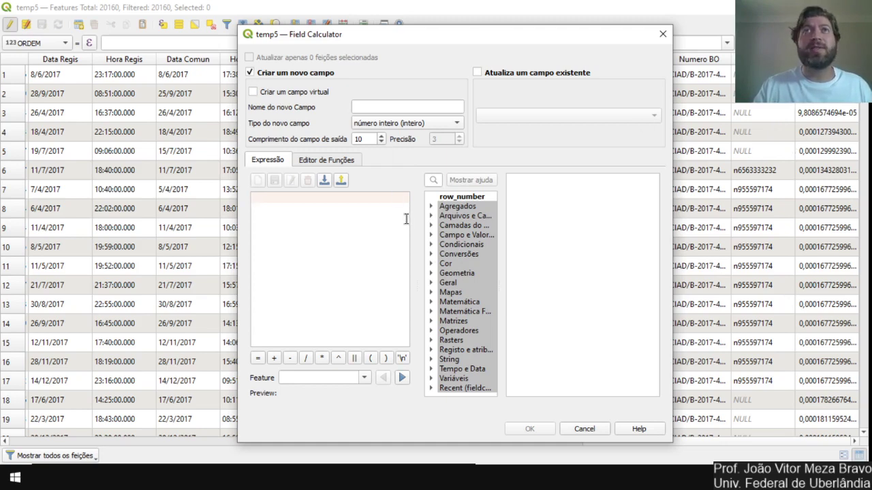
pyautogui.click(431, 236)
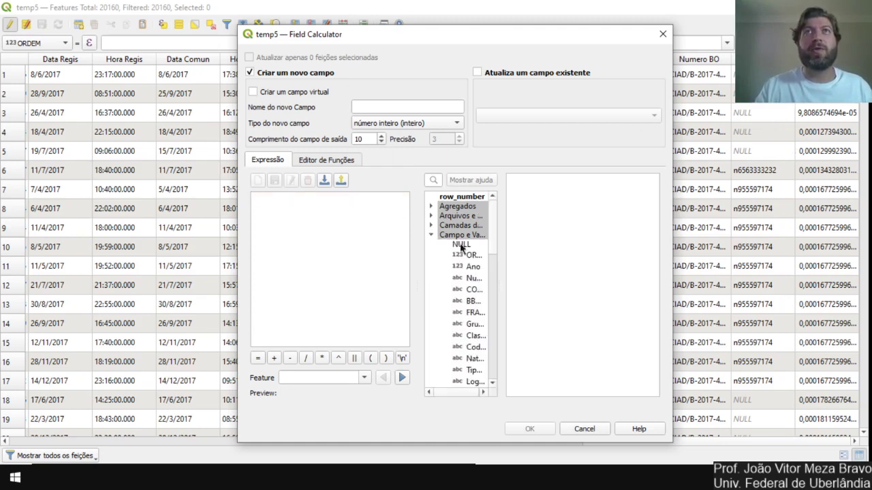
pyautogui.scroll(-10, 470, 266)
pyautogui.scroll(2, 478, 272)
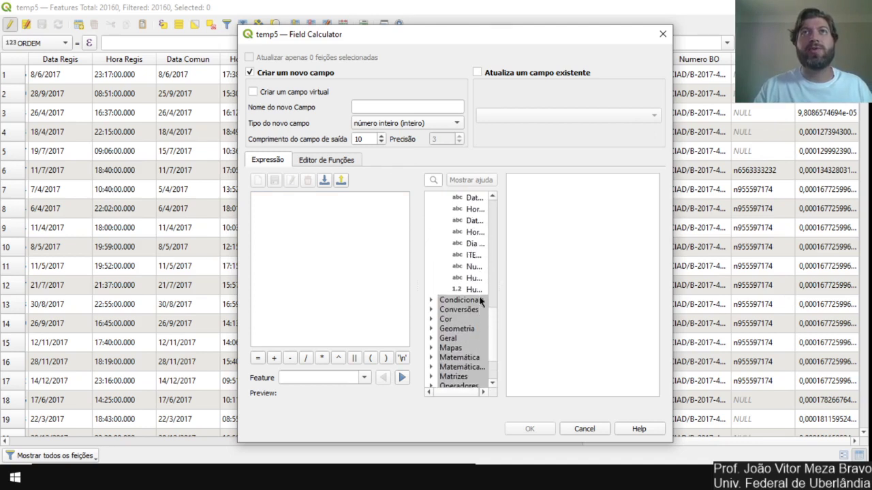
pyautogui.doubleClick(478, 290)
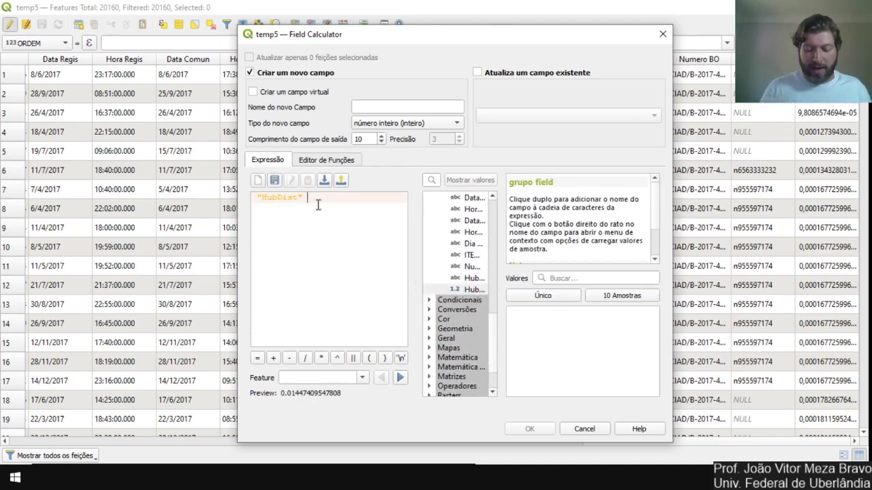
pyautogui.write('*')
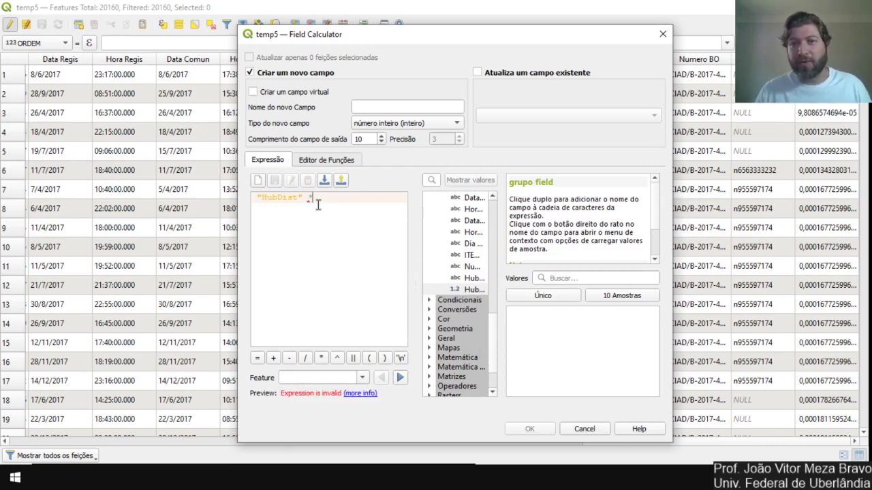
pyautogui.write('11')
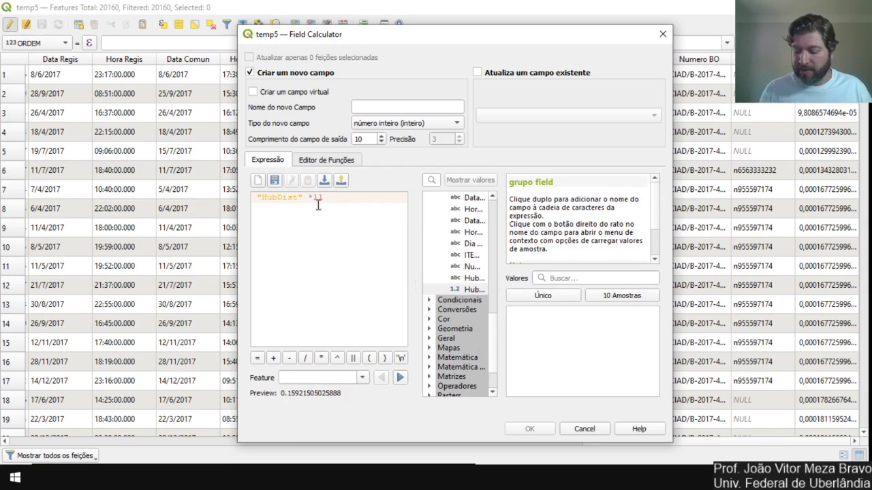
pyautogui.write('1120')
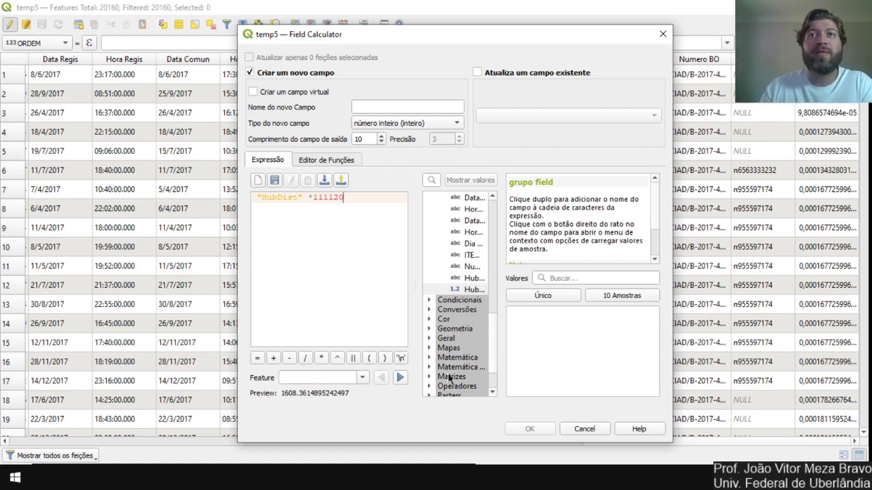
# Create the calculated values as a new decimal (real) field named dist_m.
pyautogui.click(459, 126)
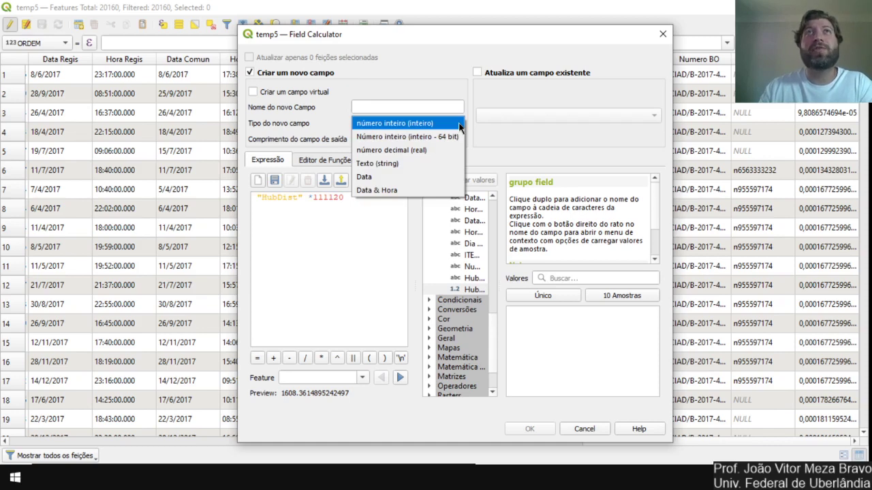
pyautogui.click(425, 151)
pyautogui.click(436, 106)
pyautogui.write('dist_m')
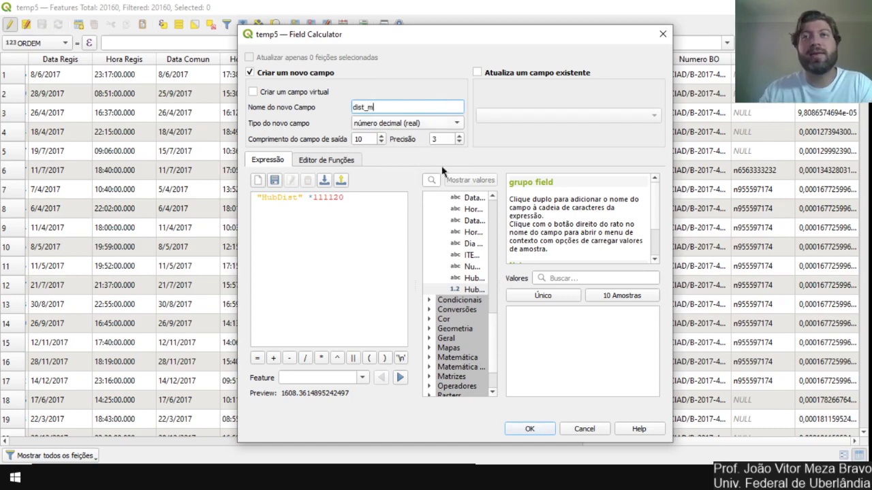
pyautogui.click(534, 430)
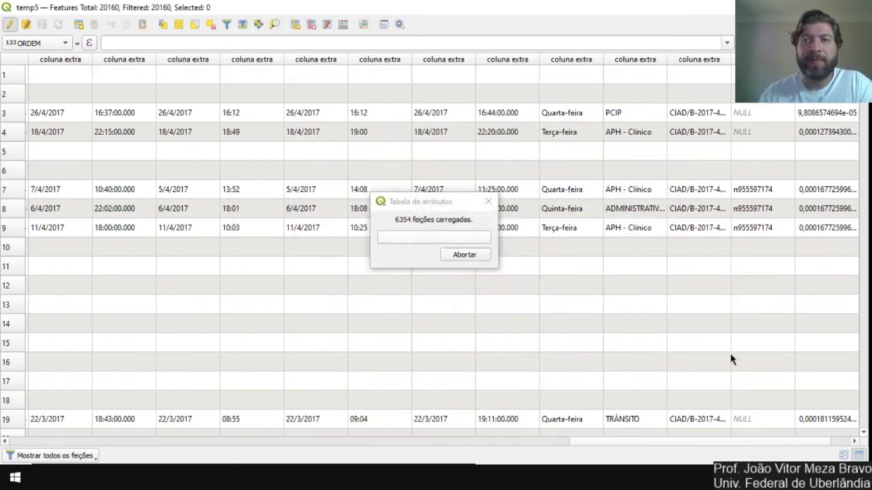
pyautogui.click(474, 252)
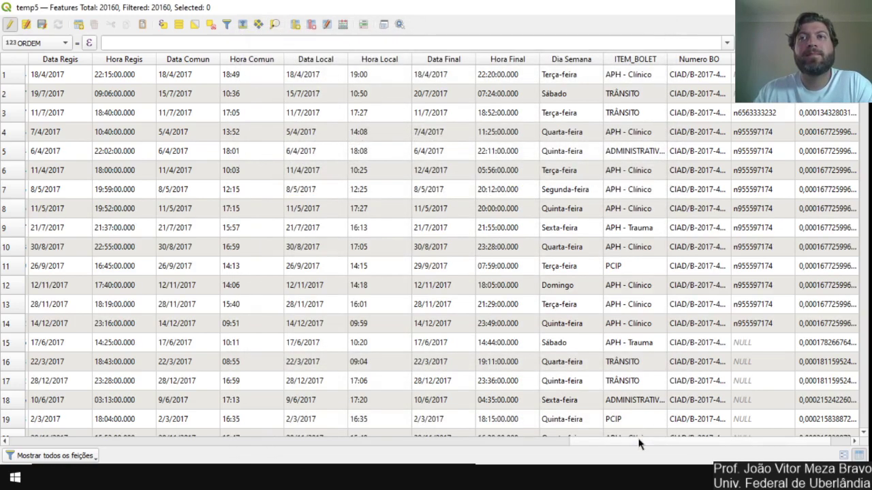
# Examine the dist_m values from the first to the last rows of the temp5 table, and close the table.
pyautogui.moveTo(642, 442); pyautogui.dragTo(734, 444)
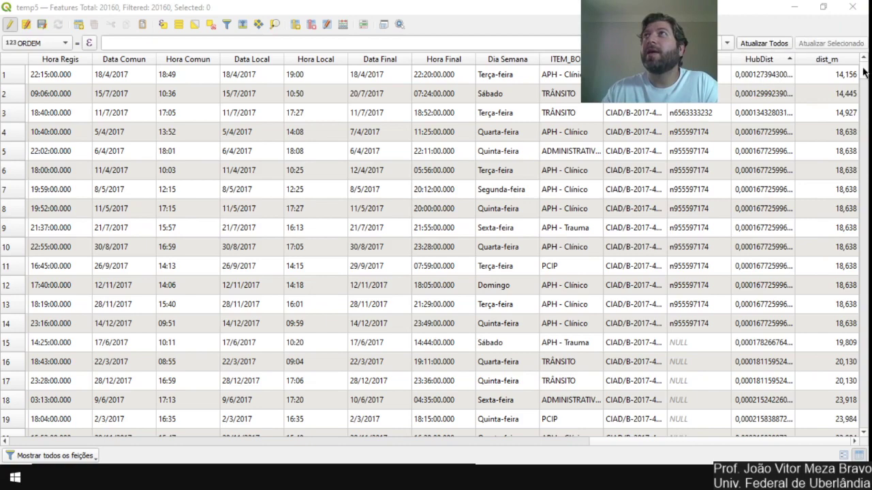
pyautogui.moveTo(863, 82); pyautogui.dragTo(865, 434)
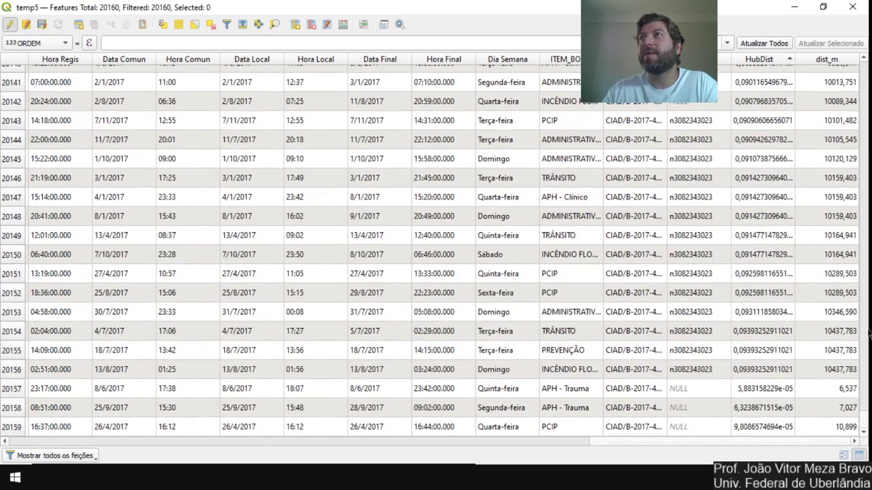
pyautogui.scroll(8, 852, 331)
pyautogui.scroll(-8, 835, 329)
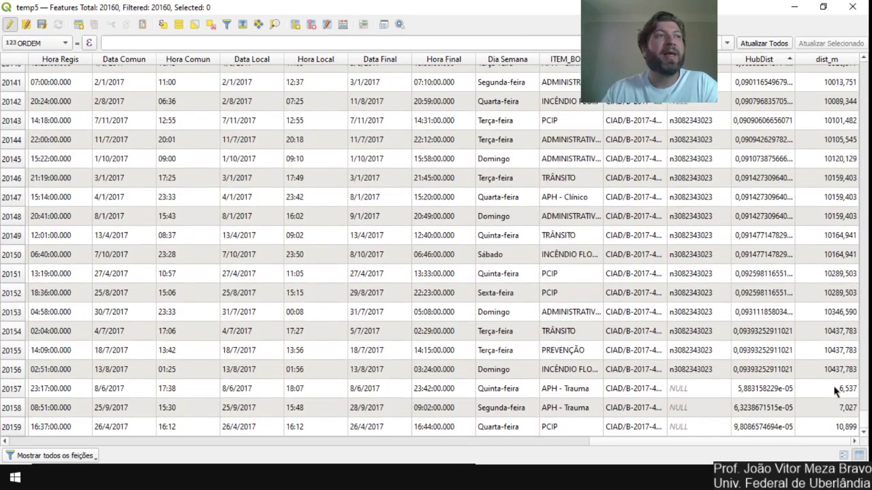
pyautogui.moveTo(867, 427); pyautogui.dragTo(867, 58)
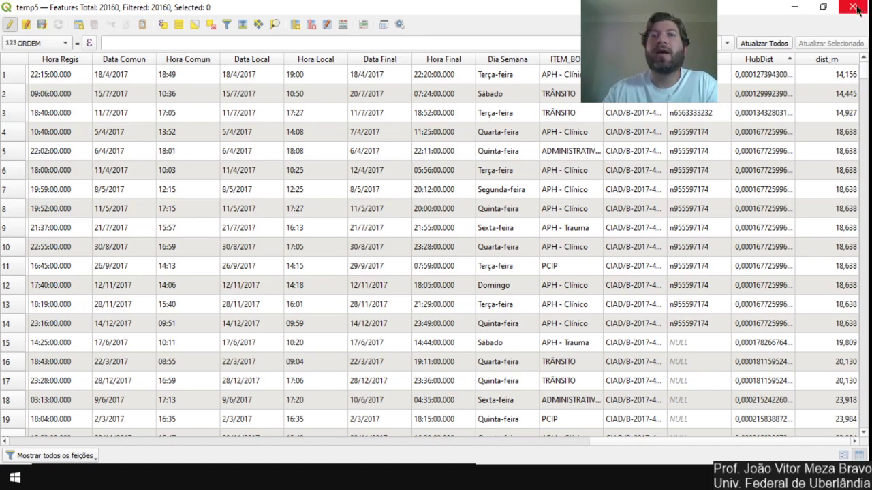
pyautogui.click(13, 24)
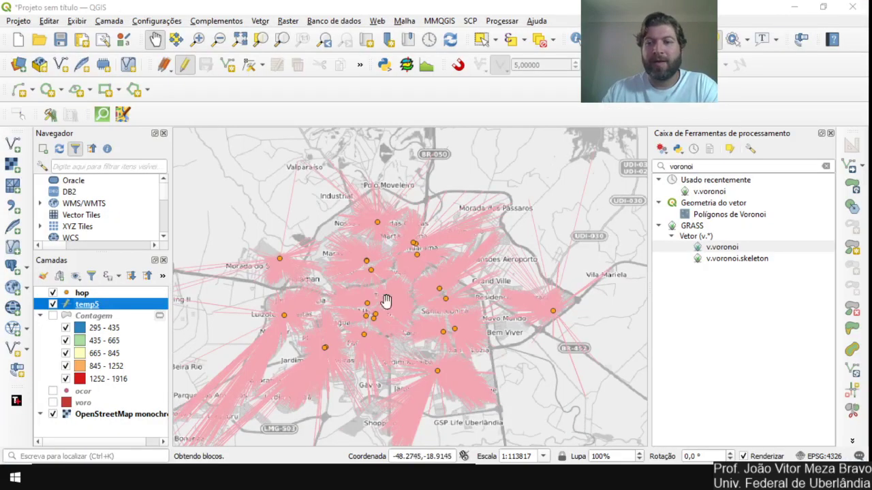
# End editing on the temp5 layer and open its selection by expression.
pyautogui.moveTo(370, 272); pyautogui.dragTo(414, 265)
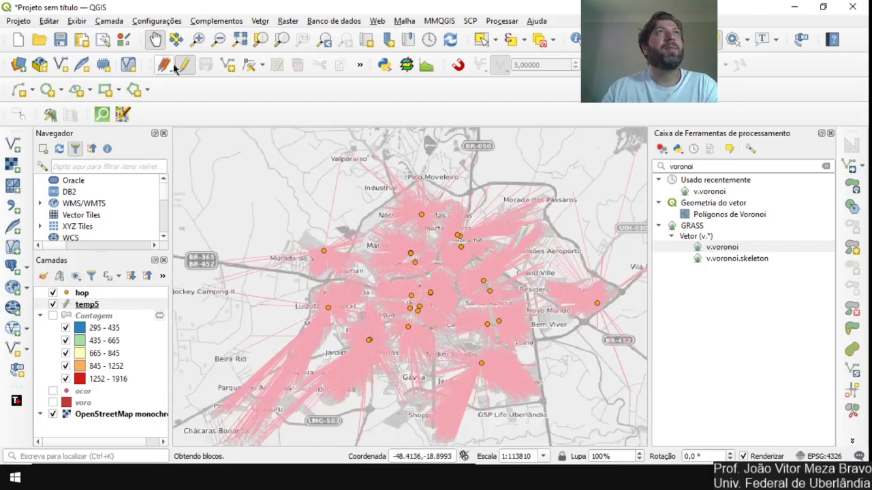
pyautogui.click(181, 66)
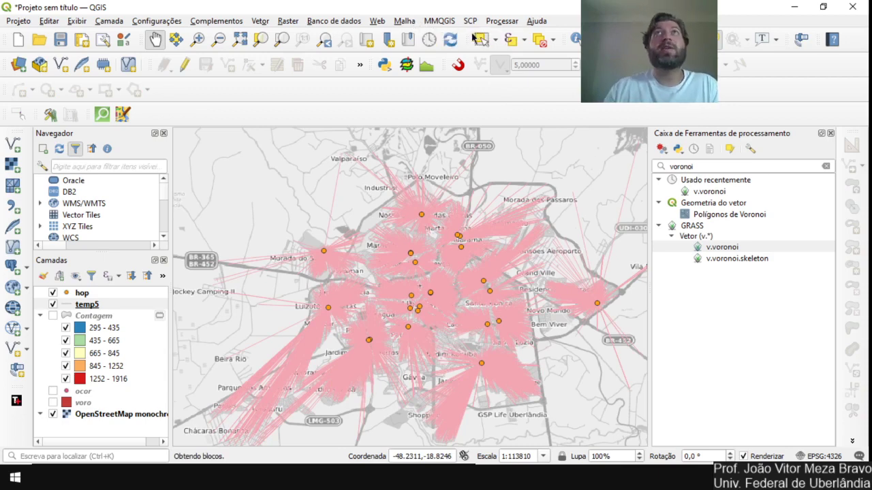
pyautogui.click(525, 41)
pyautogui.click(529, 71)
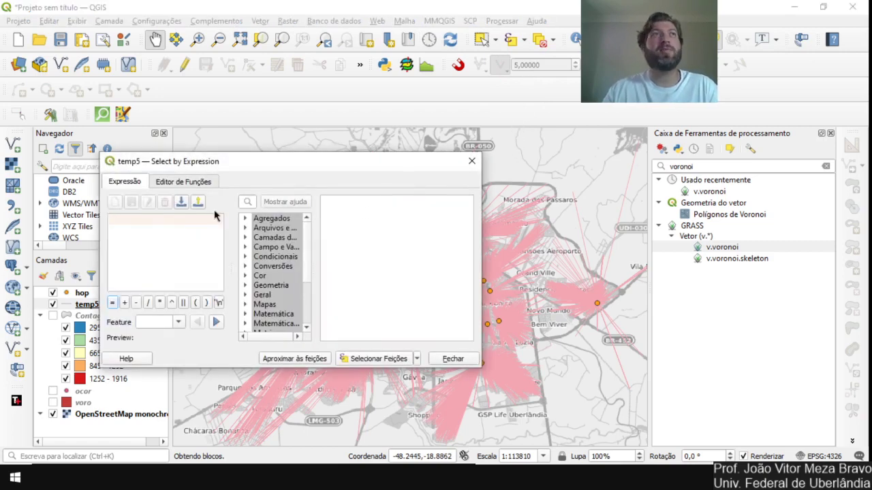
# Select the temp5 hub lines at least 7000 m long with the expression "dist_m" >=7000, and close the selection dialog.
pyautogui.moveTo(305, 247); pyautogui.dragTo(303, 292)
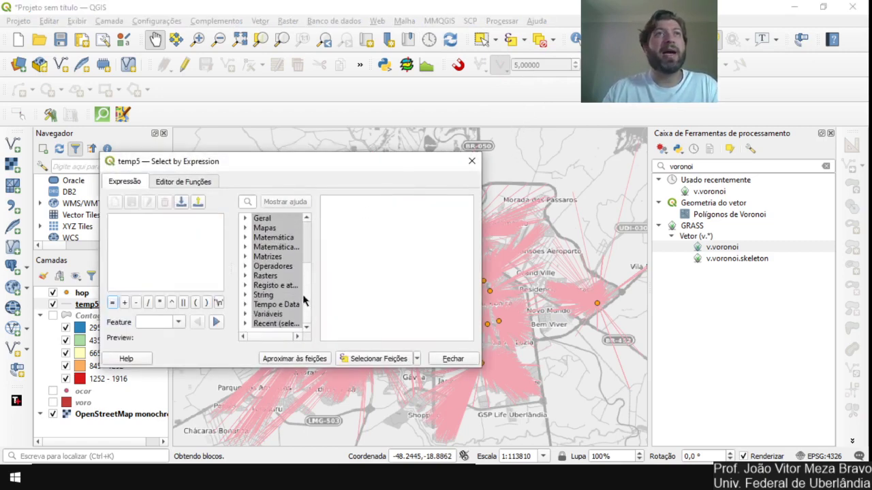
pyautogui.click(307, 261)
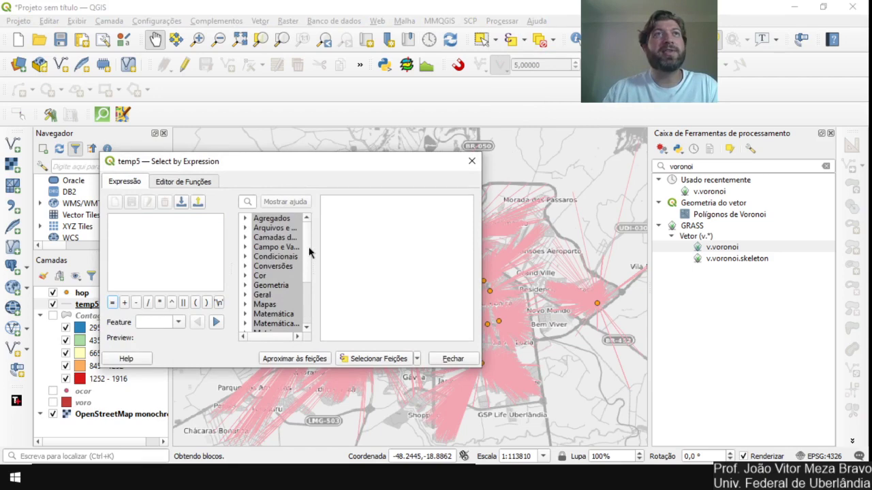
pyautogui.click(245, 247)
pyautogui.scroll(-3, 304, 272)
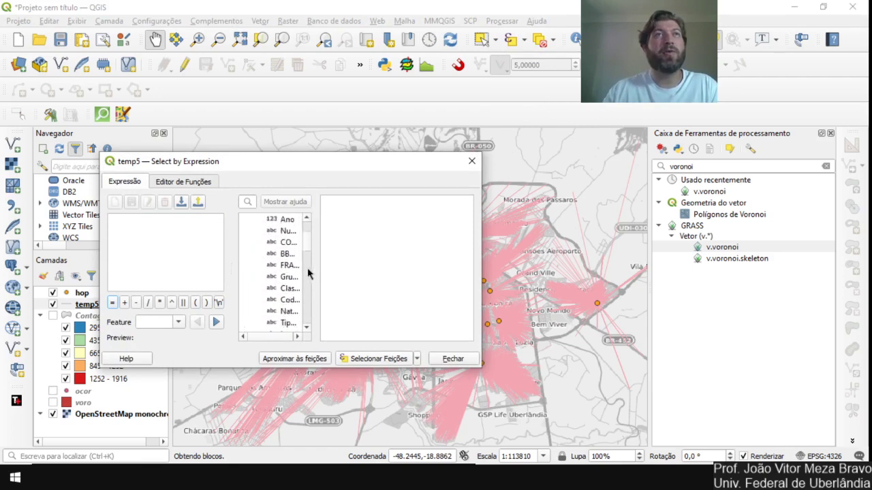
pyautogui.scroll(-5, 298, 274)
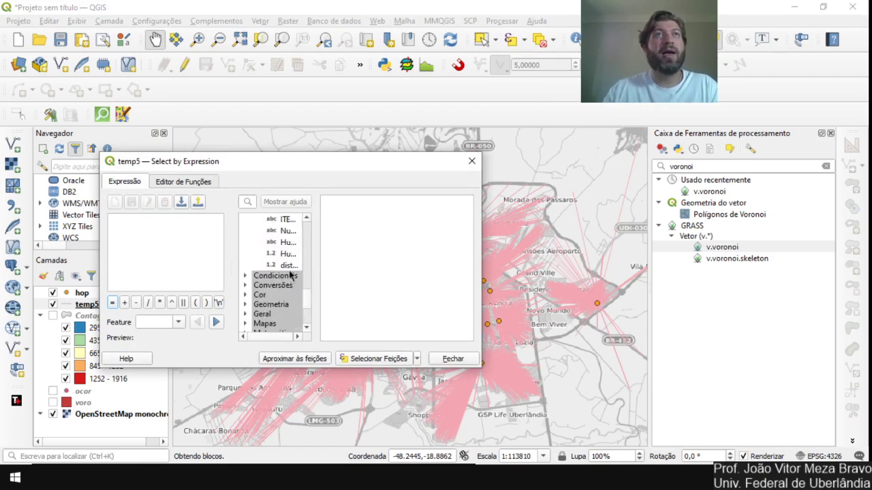
pyautogui.click(291, 266)
pyautogui.doubleClick(290, 266)
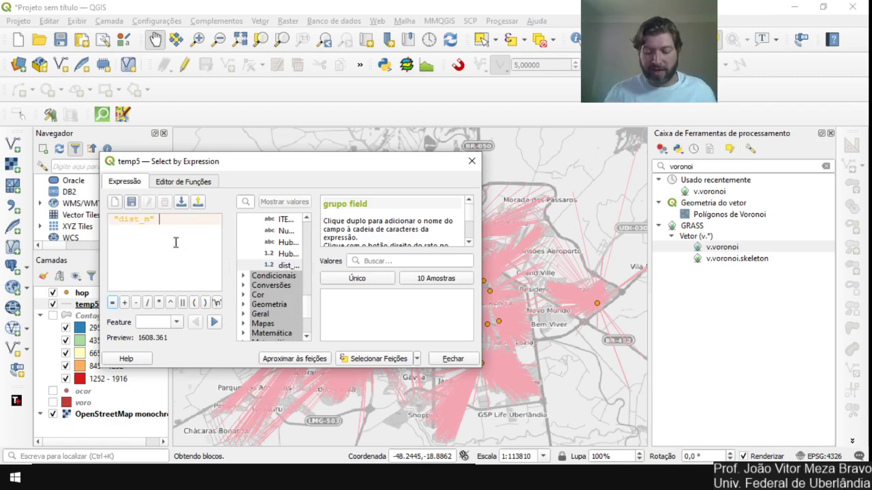
pyautogui.write('>')
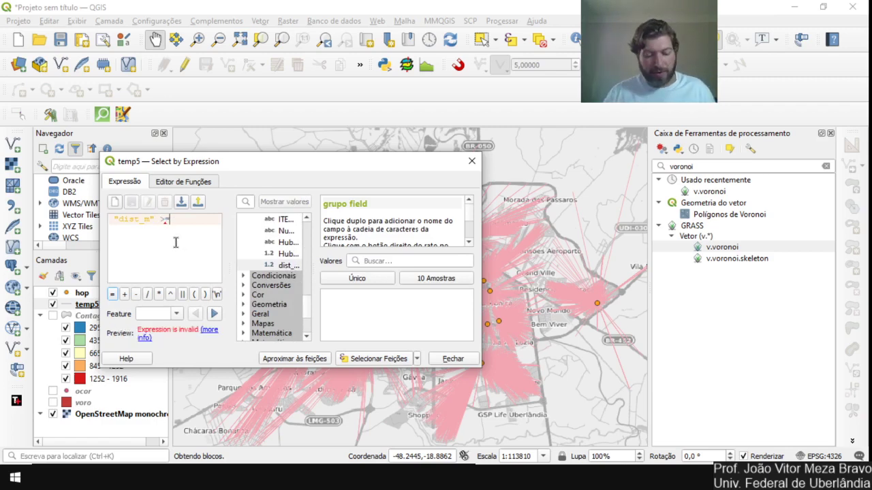
pyautogui.write('=7000')
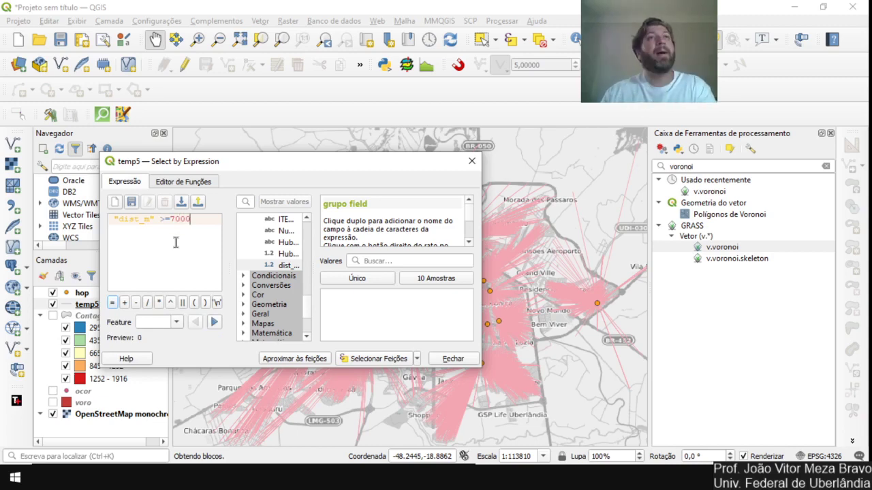
pyautogui.click(378, 360)
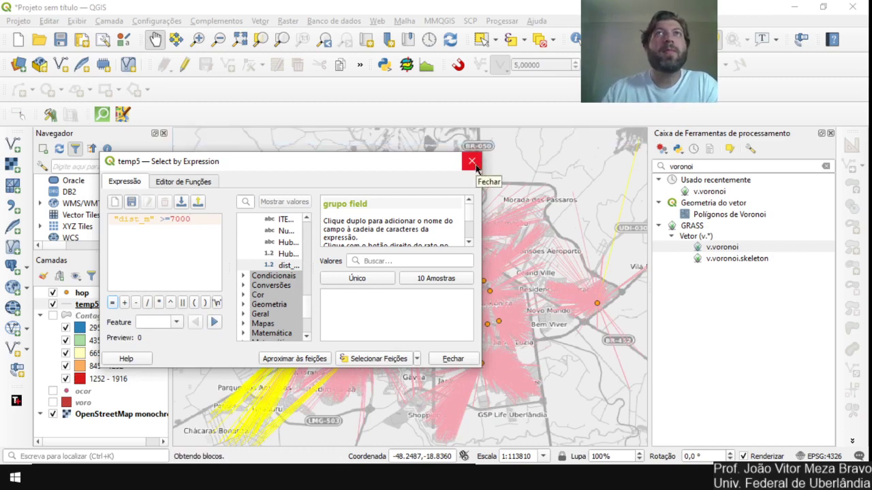
pyautogui.click(471, 161)
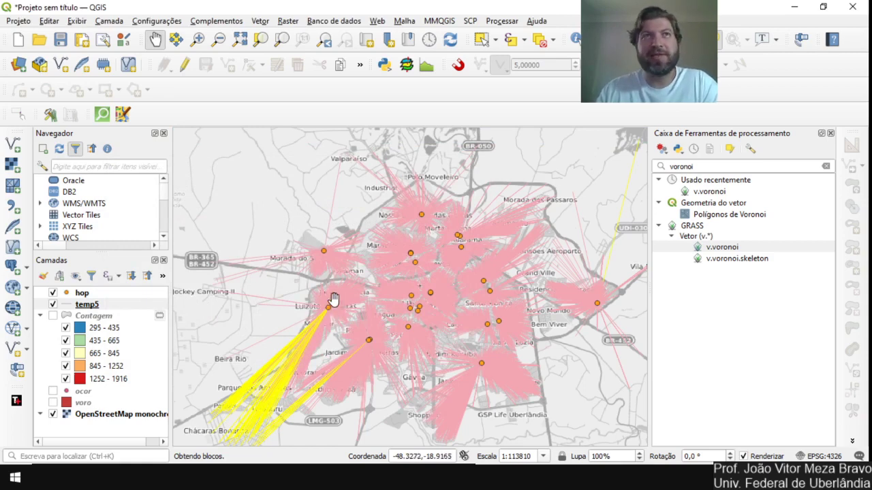
# Compare the selected lines with the Contagem polygons on the map, leaving both Contagem and temp5 hidden.
pyautogui.moveTo(335, 314)
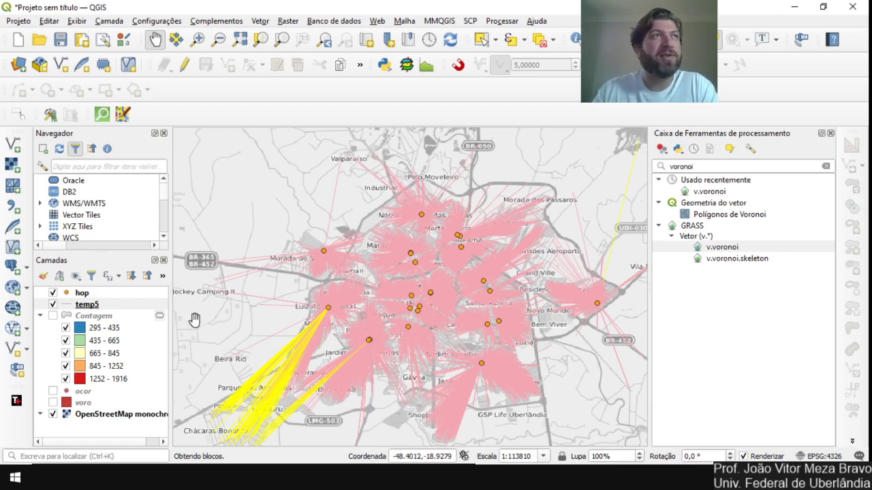
pyautogui.click(52, 316)
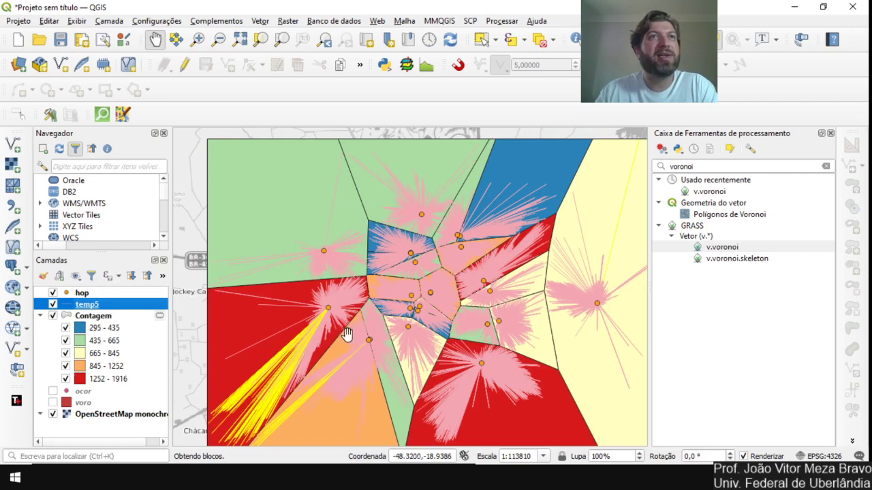
pyautogui.click(53, 316)
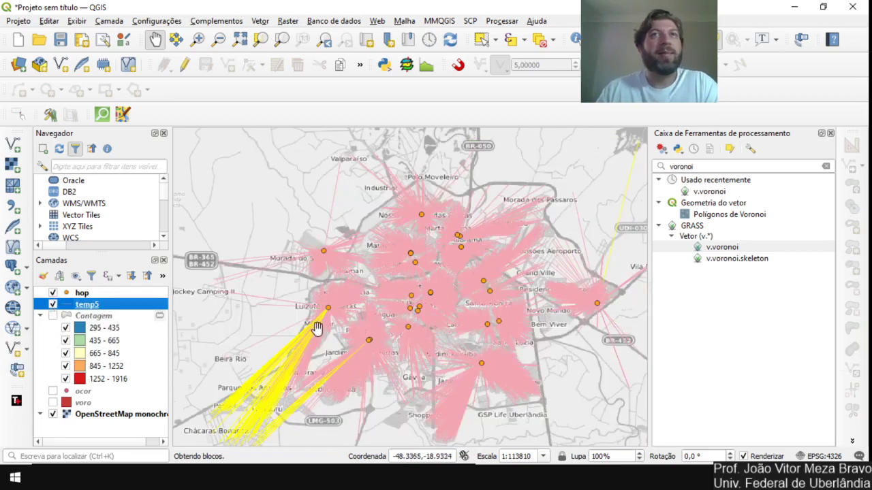
pyautogui.moveTo(324, 331)
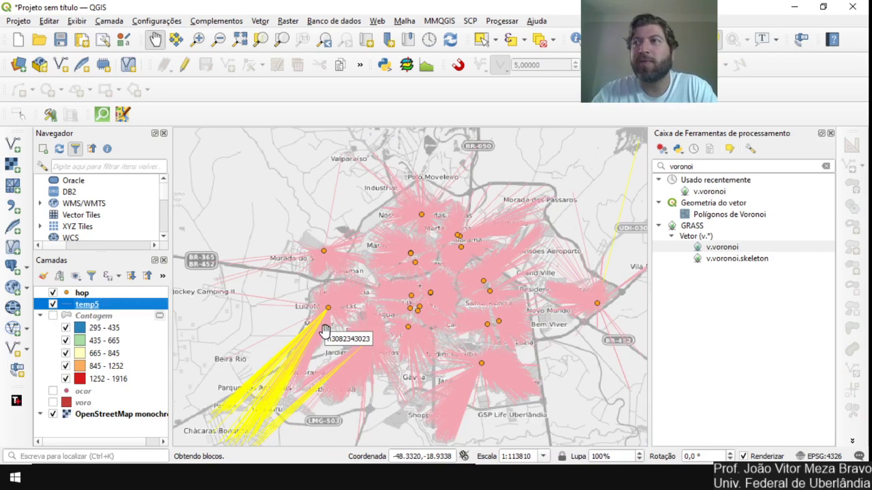
pyautogui.click(53, 304)
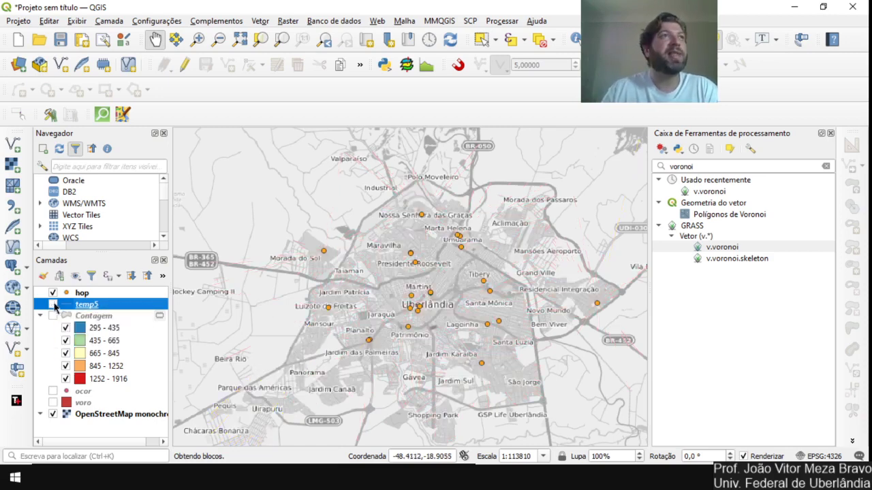